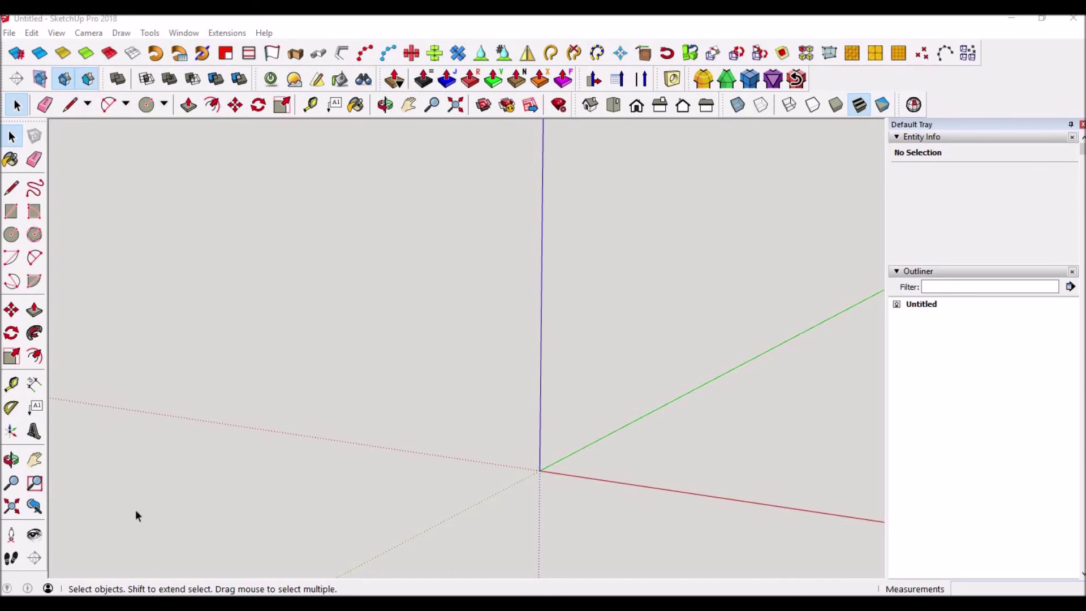
- Bring the AmesWeb thread calculator page to the front in Firefox and check its address
{"action": "mouse_move", "coordinate": [116, 604]}
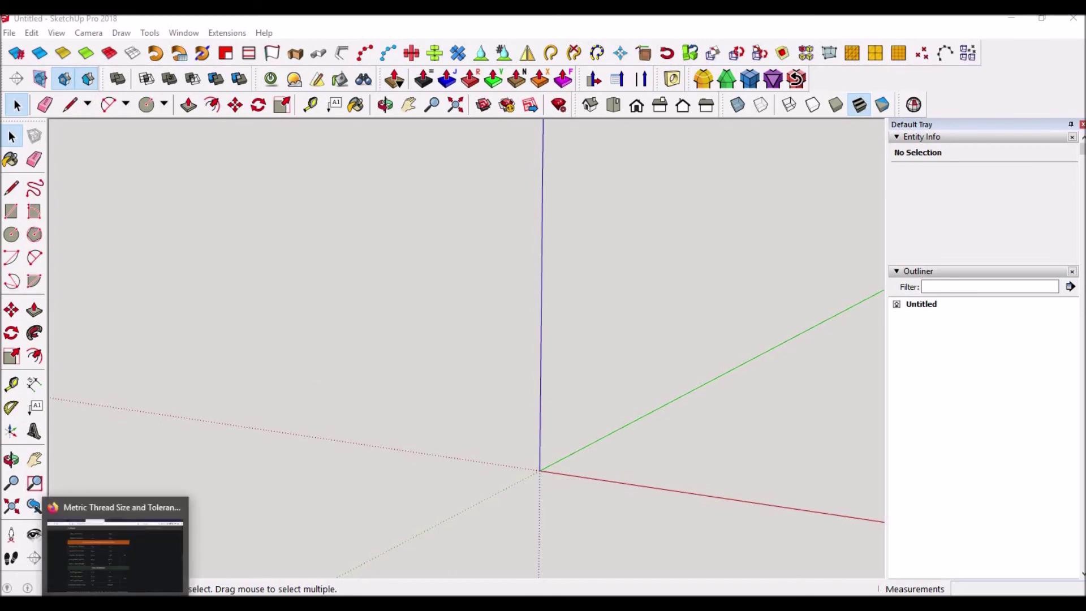
{"action": "left_click", "coordinate": [116, 604]}
{"action": "scroll", "coordinate": [477, 318], "scroll_direction": "up", "scroll_amount": 10}
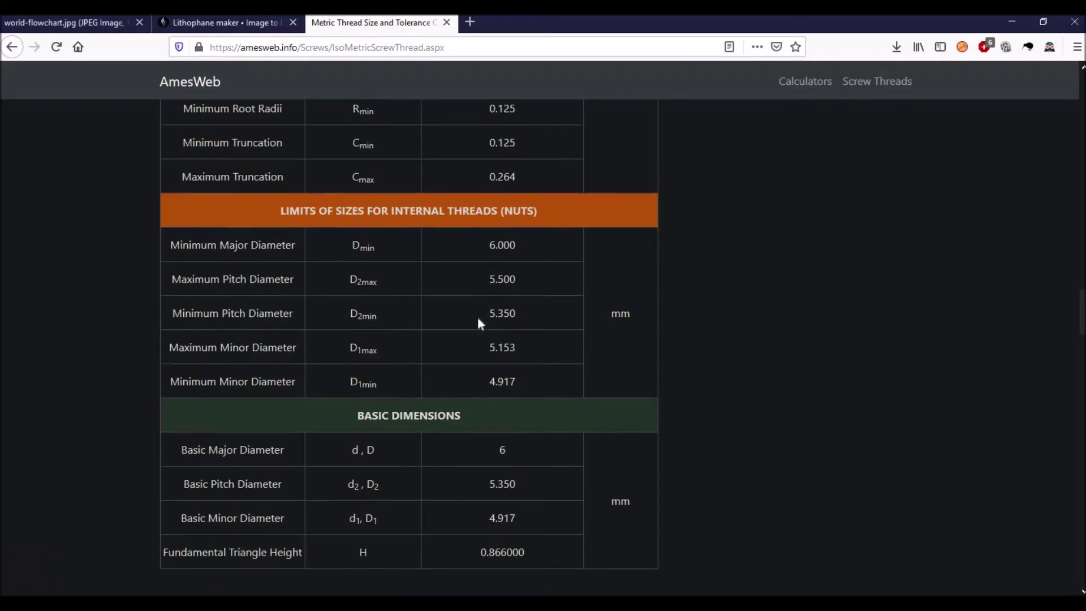
{"action": "scroll", "coordinate": [477, 318], "scroll_direction": "up", "scroll_amount": 15}
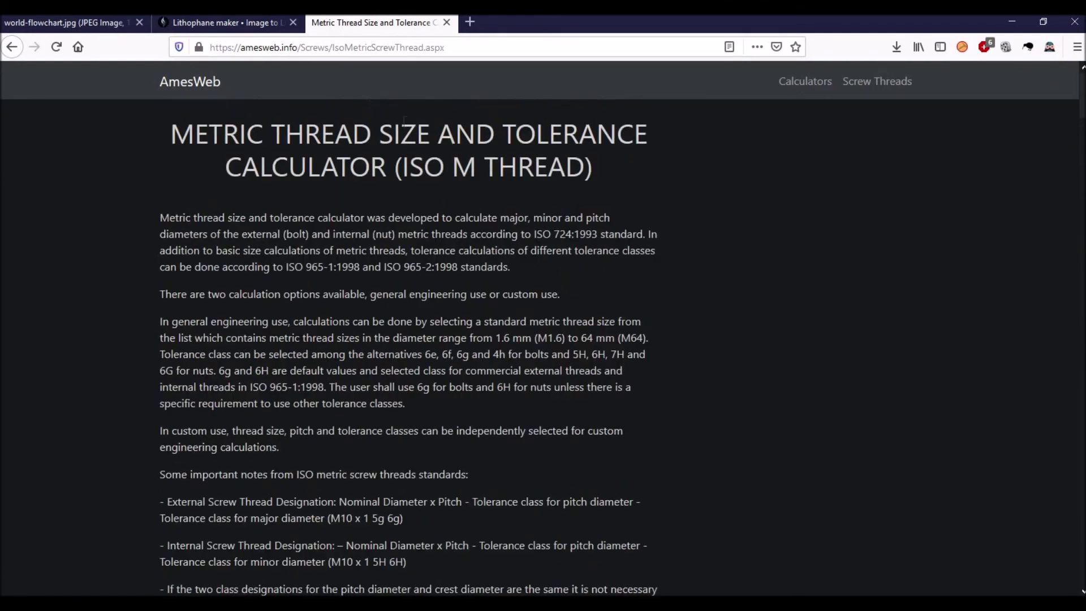
{"action": "left_click", "coordinate": [317, 49]}
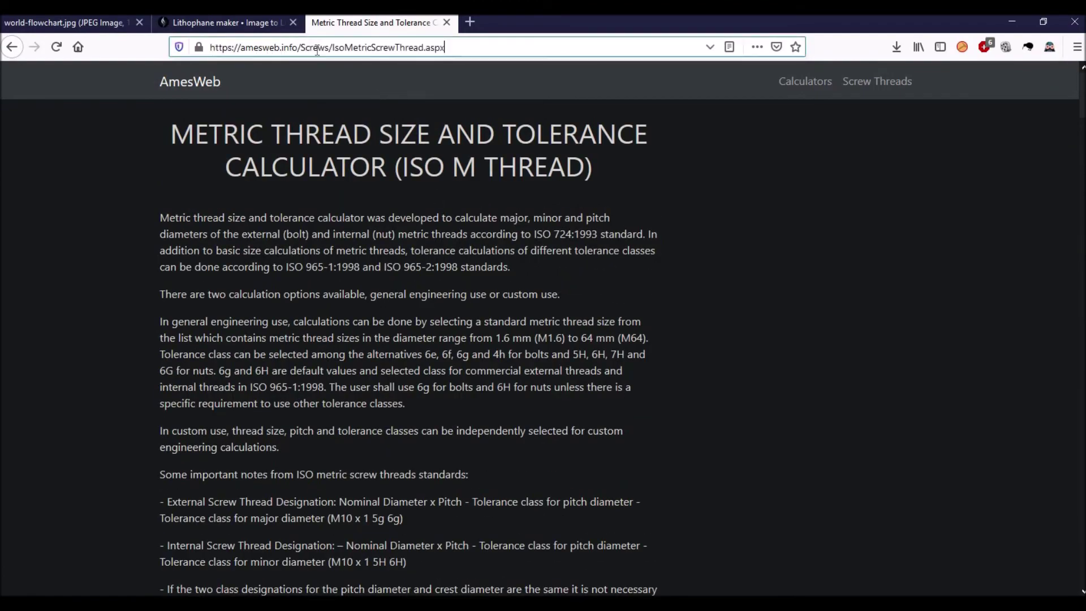
{"action": "left_click_drag", "start_coordinate": [318, 48], "coordinate": [207, 49], "text": "shift"}
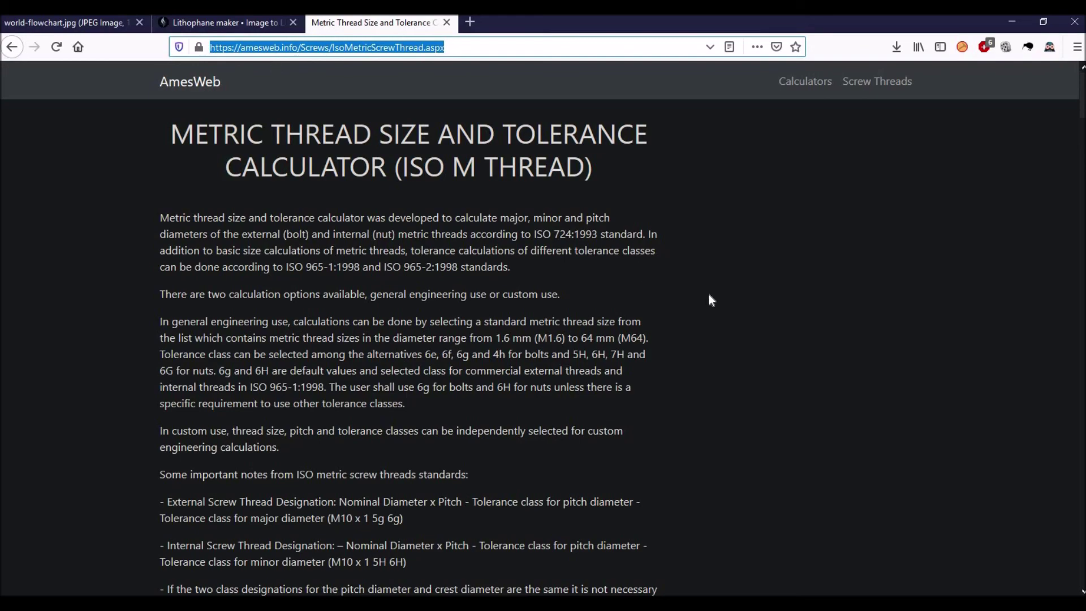
{"action": "left_click", "coordinate": [484, 195]}
- Confirm M6 x 1 as the selected metric thread in the calculator
{"action": "scroll", "coordinate": [394, 175], "scroll_direction": "down", "scroll_amount": 12}
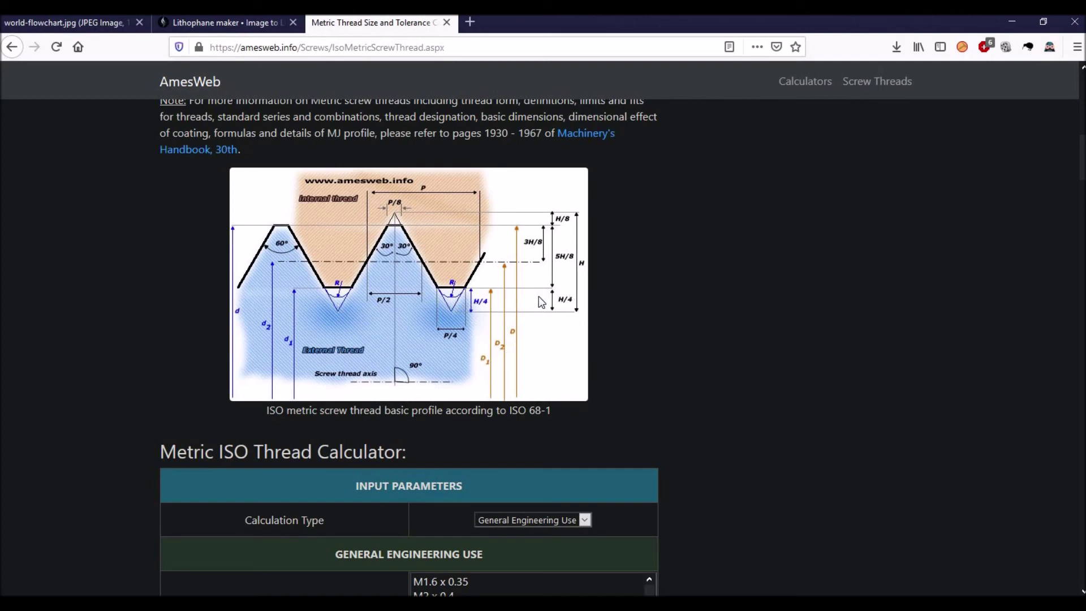
{"action": "scroll", "coordinate": [545, 266], "scroll_direction": "down", "scroll_amount": 3}
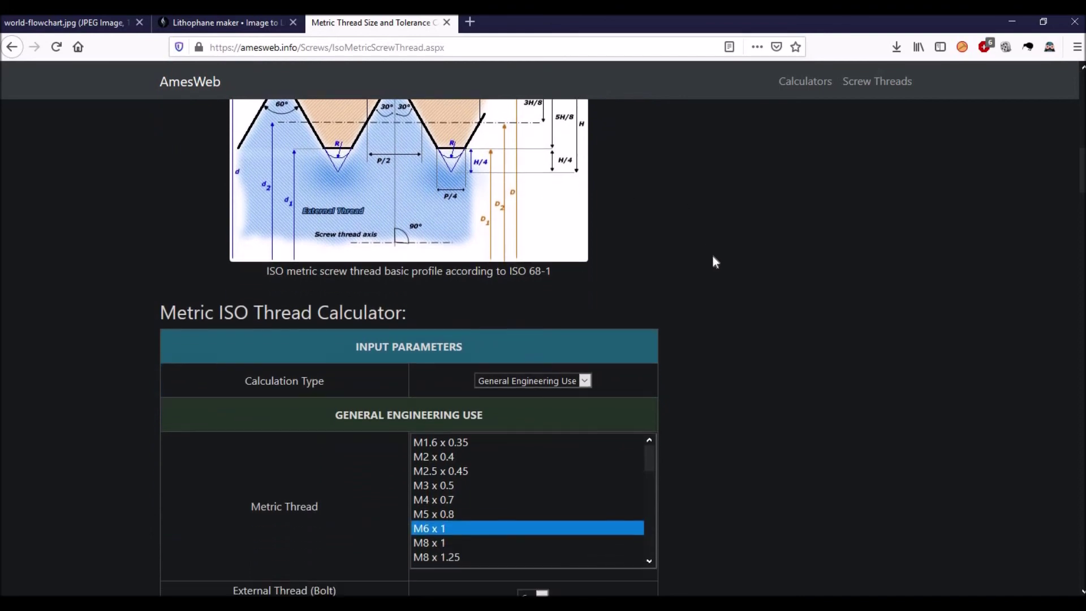
{"action": "scroll", "coordinate": [778, 320], "scroll_direction": "down", "scroll_amount": 1}
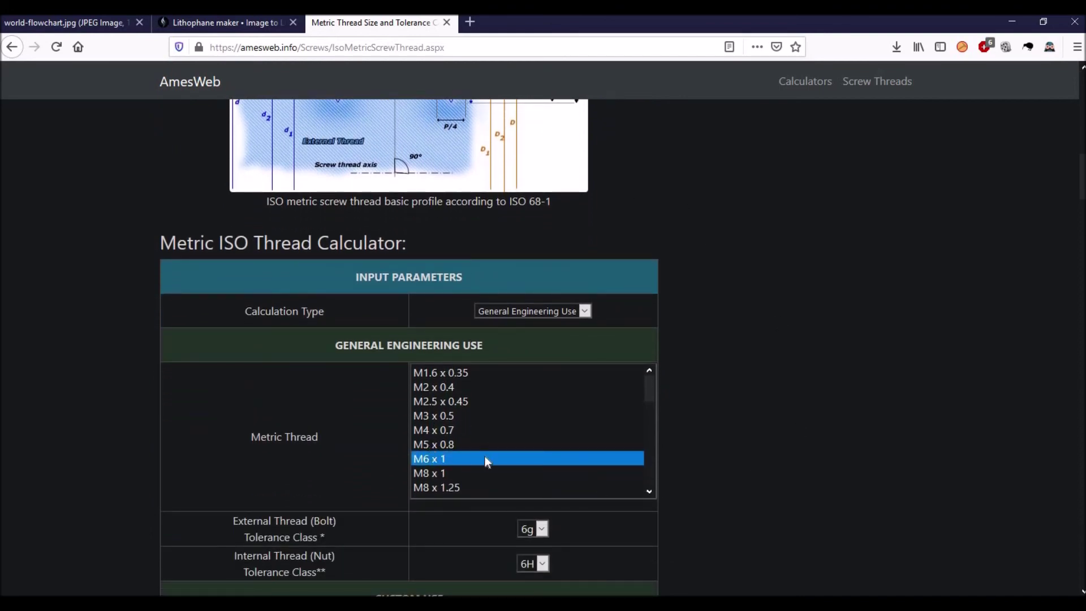
{"action": "left_click", "coordinate": [430, 459]}
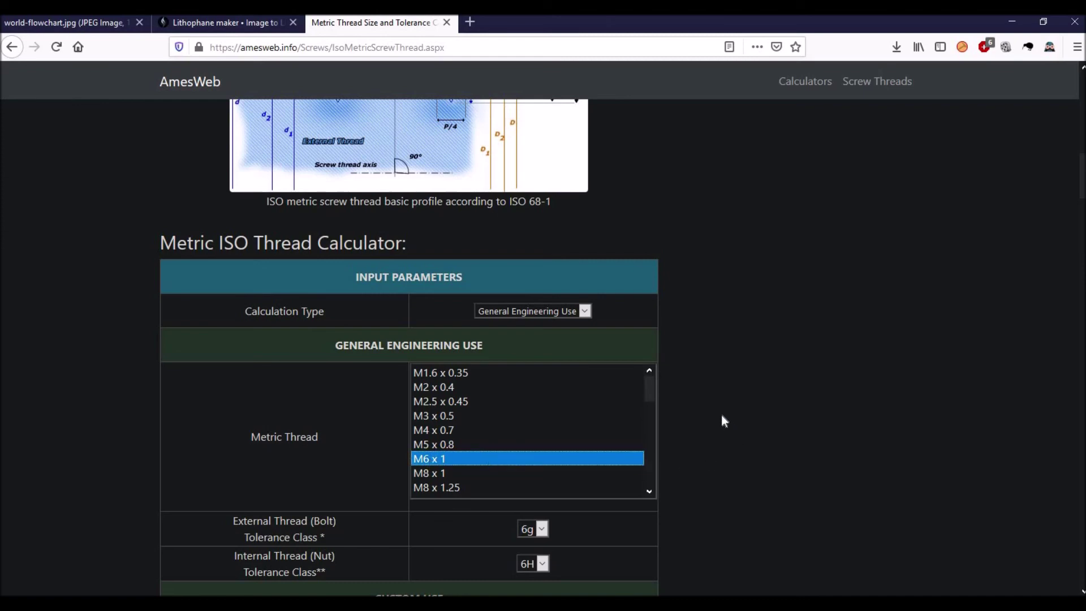
- Scroll the M6 x 1 results down to the Basic Dimensions table
{"action": "scroll", "coordinate": [711, 399], "scroll_direction": "down", "scroll_amount": 10}
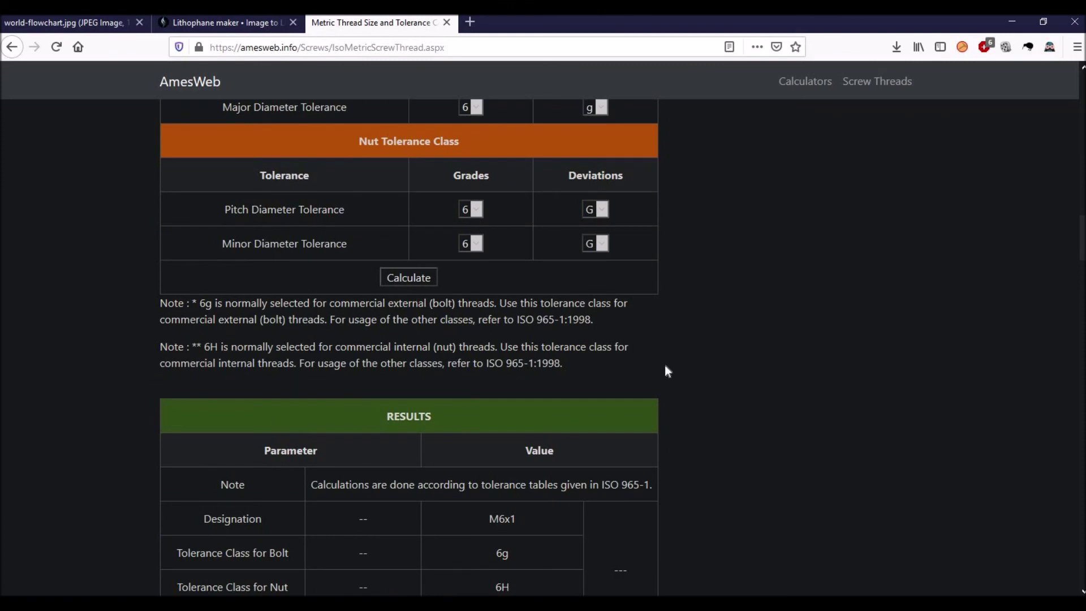
{"action": "scroll", "coordinate": [691, 364], "scroll_direction": "down", "scroll_amount": 5}
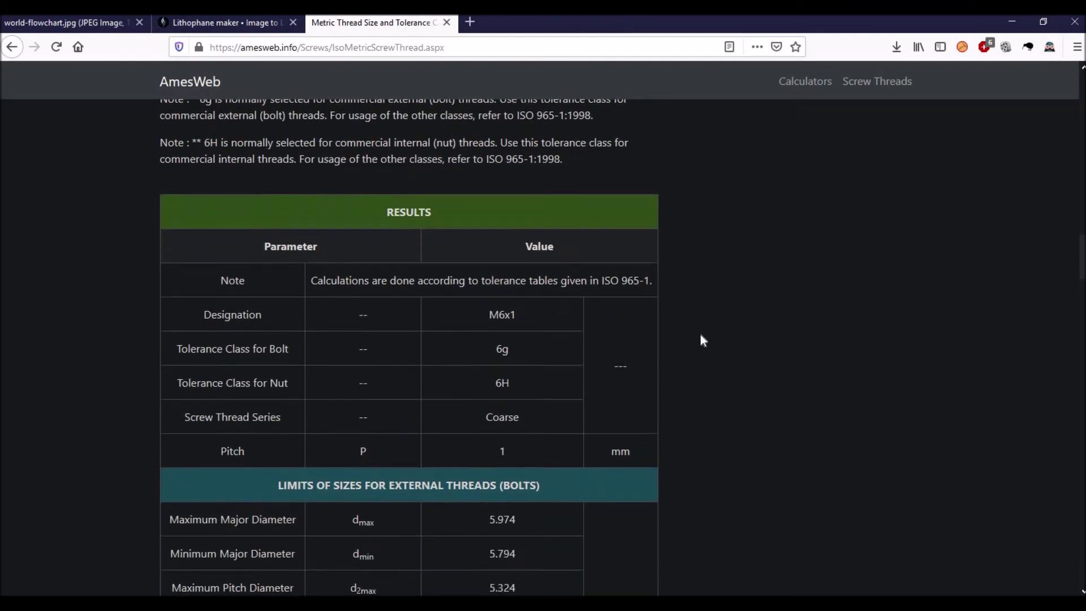
{"action": "scroll", "coordinate": [476, 264], "scroll_direction": "down", "scroll_amount": 2}
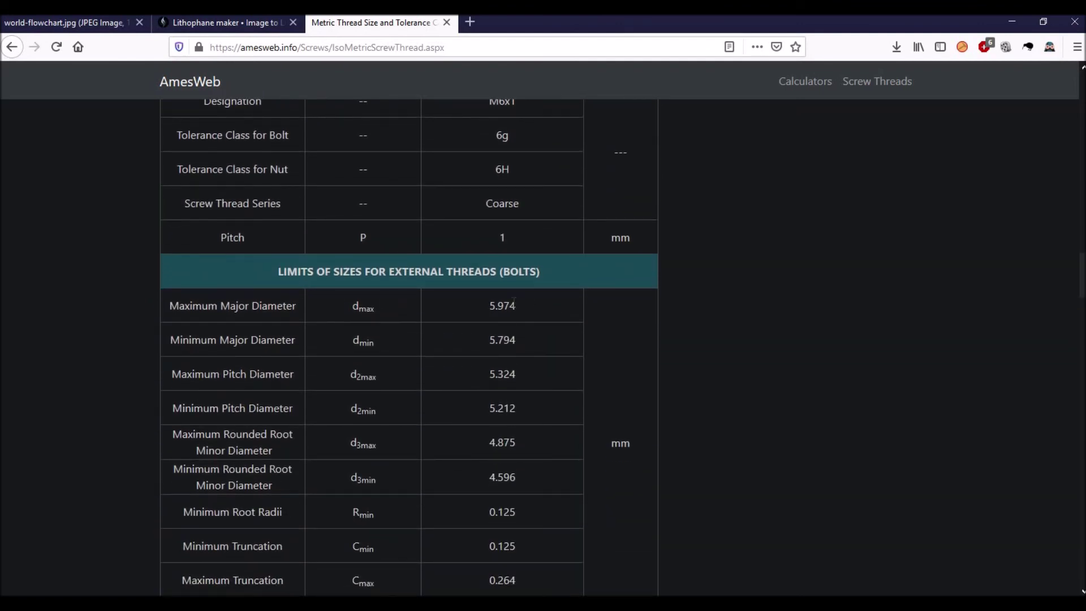
{"action": "scroll", "coordinate": [512, 300], "scroll_direction": "down", "scroll_amount": 2}
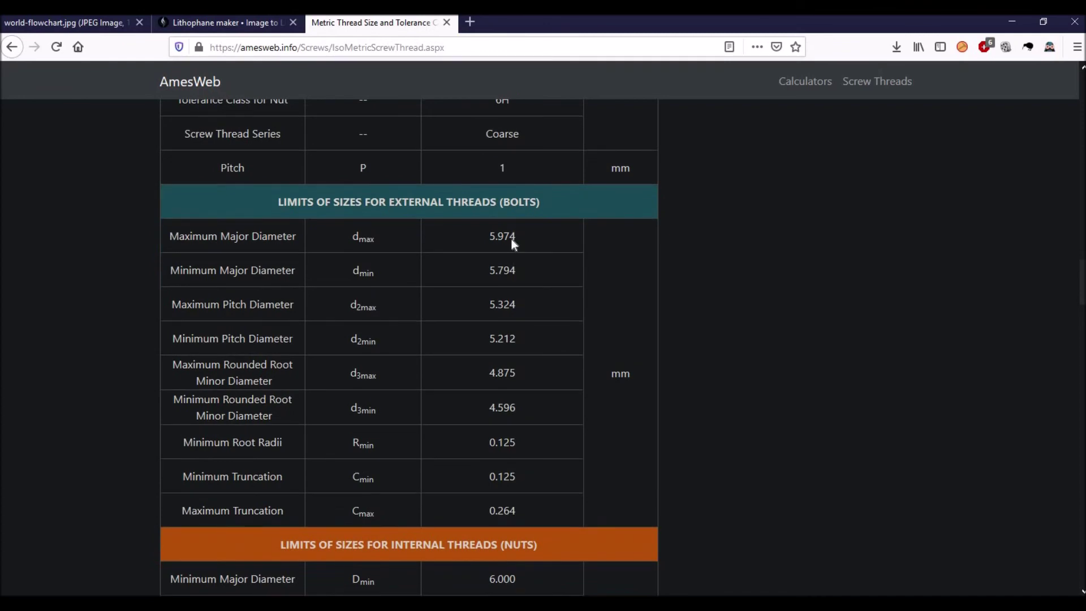
{"action": "scroll", "coordinate": [511, 239], "scroll_direction": "down", "scroll_amount": 8}
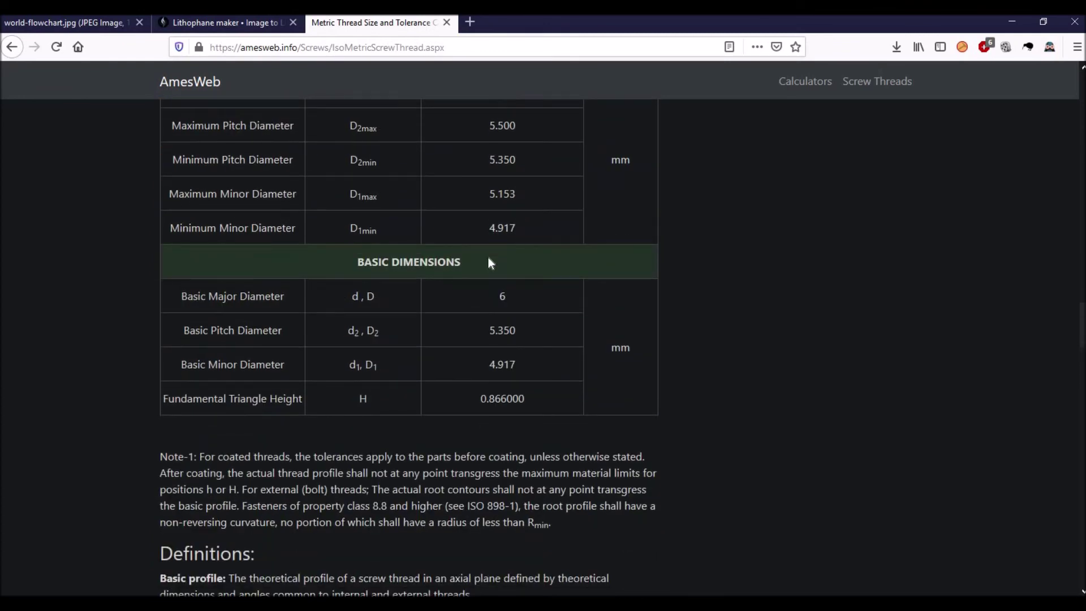
{"action": "left_click_drag", "start_coordinate": [466, 265], "coordinate": [347, 271]}
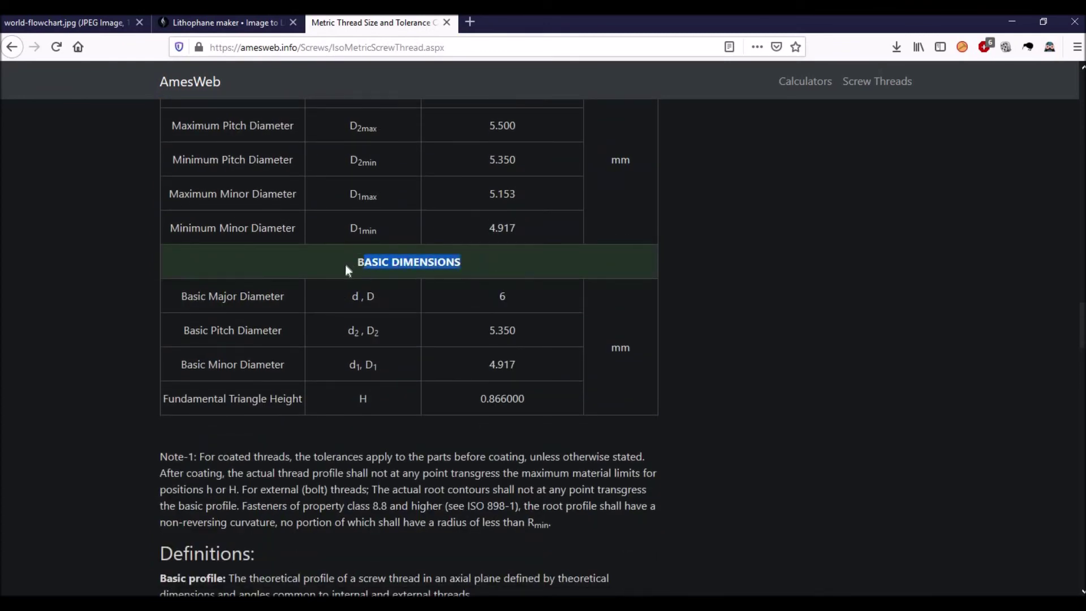
{"action": "left_click", "coordinate": [518, 264]}
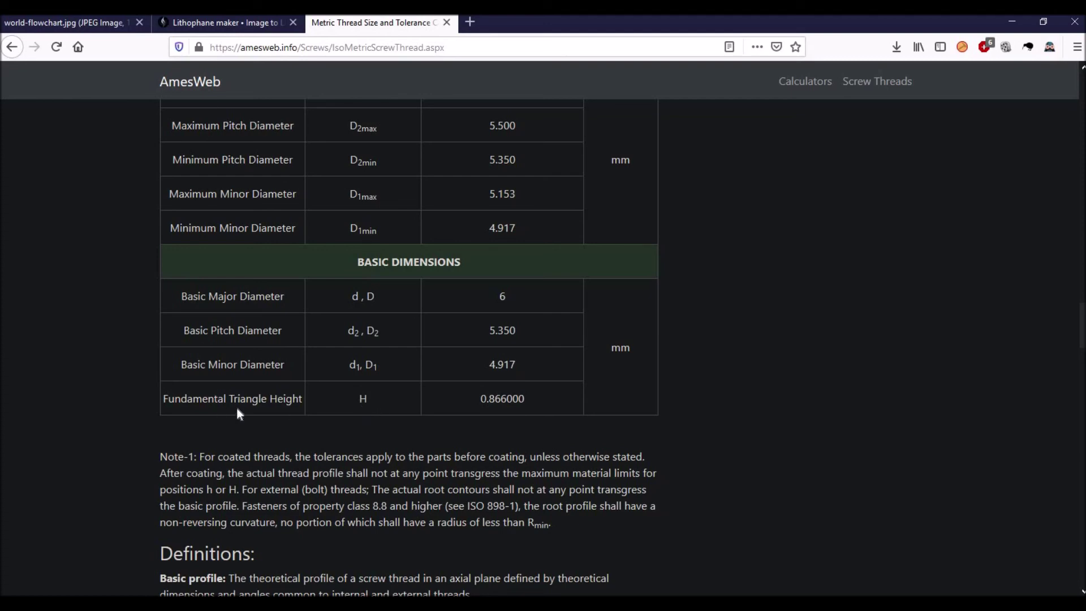
- Scroll back up from Basic Dimensions to the ISO metric thread profile diagram
{"action": "scroll", "coordinate": [646, 416], "scroll_direction": "up", "scroll_amount": 20}
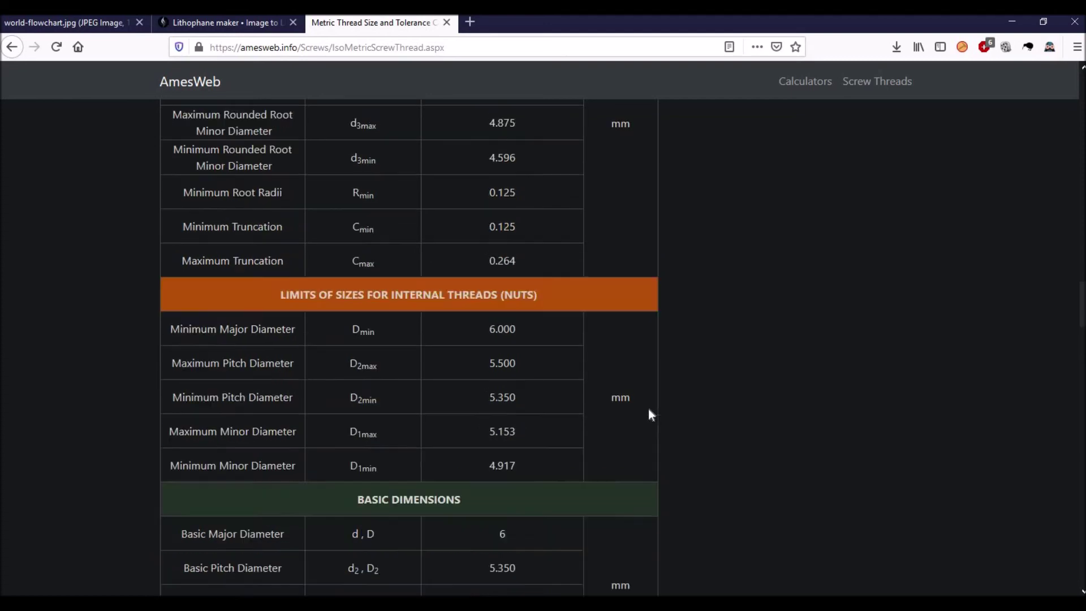
{"action": "scroll", "coordinate": [648, 378], "scroll_direction": "down", "scroll_amount": 3}
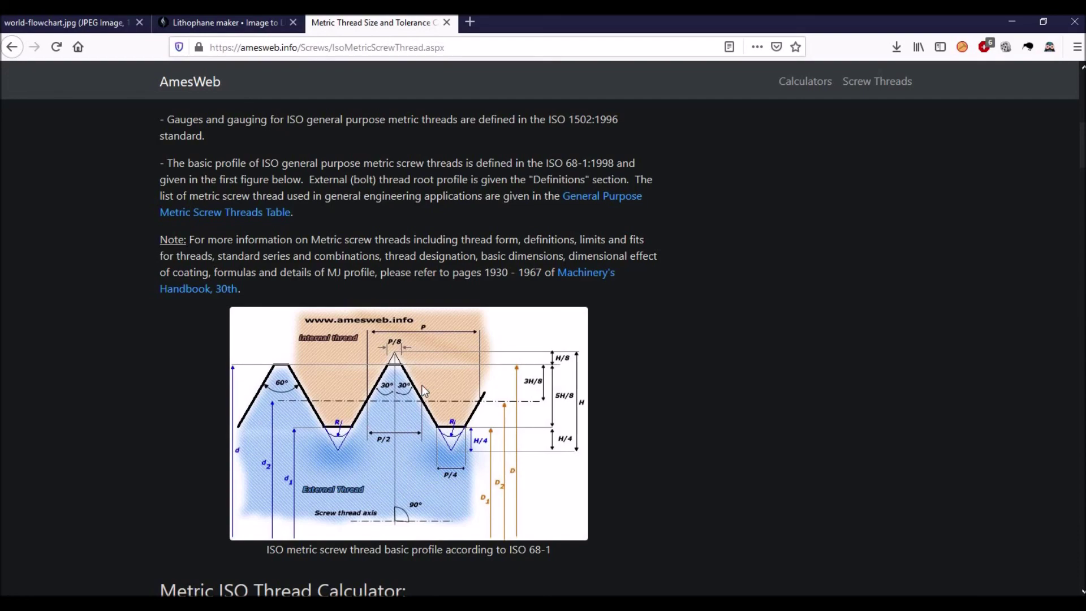
- Scroll through the M6 thread results once more, then return to the empty SketchUp model
{"action": "scroll", "coordinate": [424, 389], "scroll_direction": "down", "scroll_amount": 10}
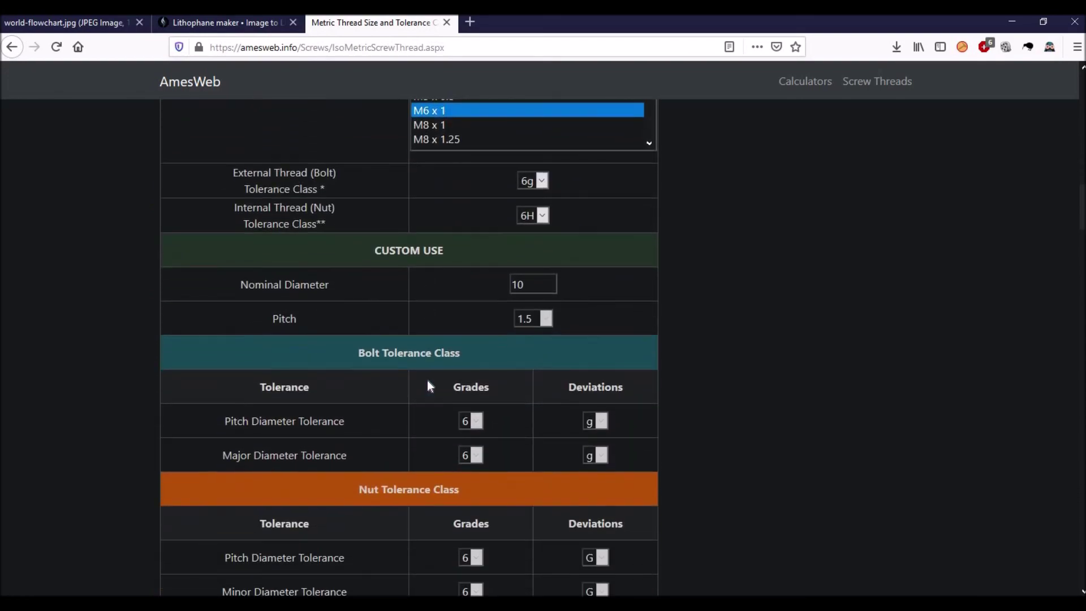
{"action": "scroll", "coordinate": [427, 382], "scroll_direction": "down", "scroll_amount": 3}
{"action": "scroll", "coordinate": [421, 474], "scroll_direction": "down", "scroll_amount": 6}
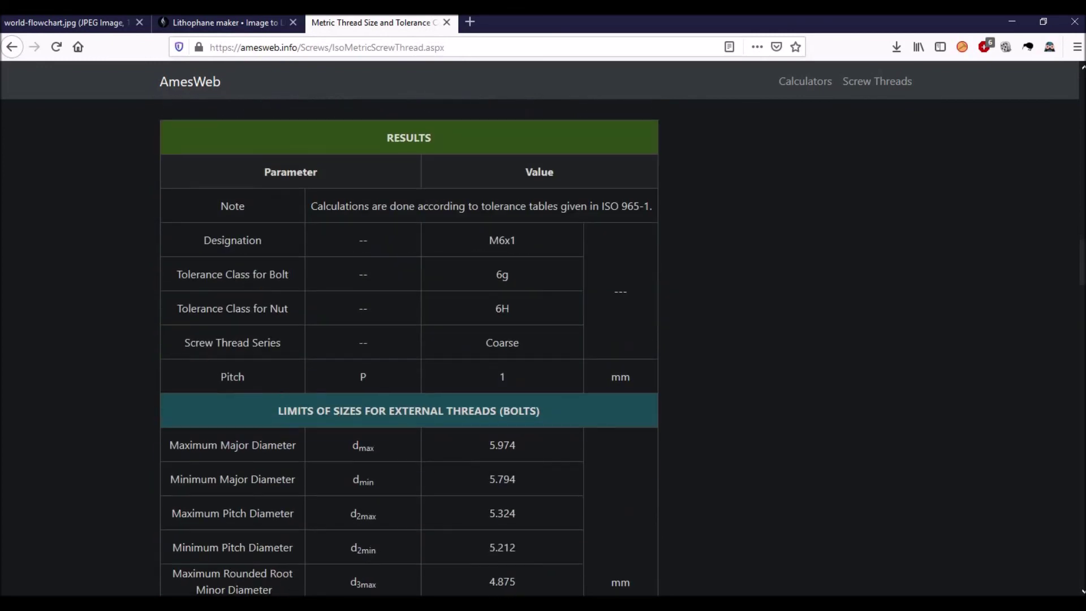
{"action": "scroll", "coordinate": [500, 318], "scroll_direction": "up", "scroll_amount": 20}
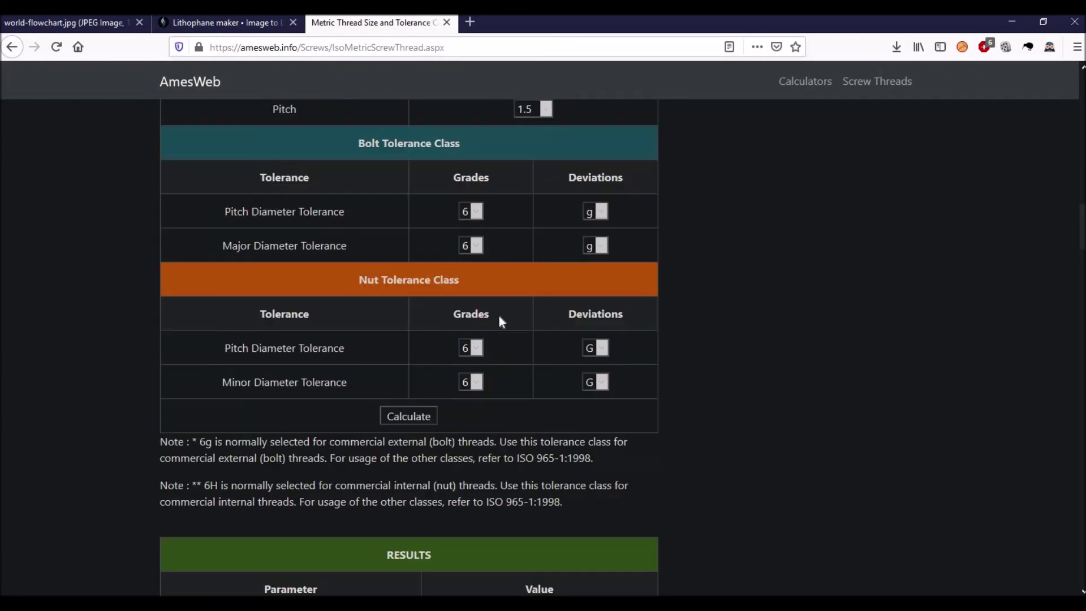
{"action": "scroll", "coordinate": [444, 373], "scroll_direction": "down", "scroll_amount": 1}
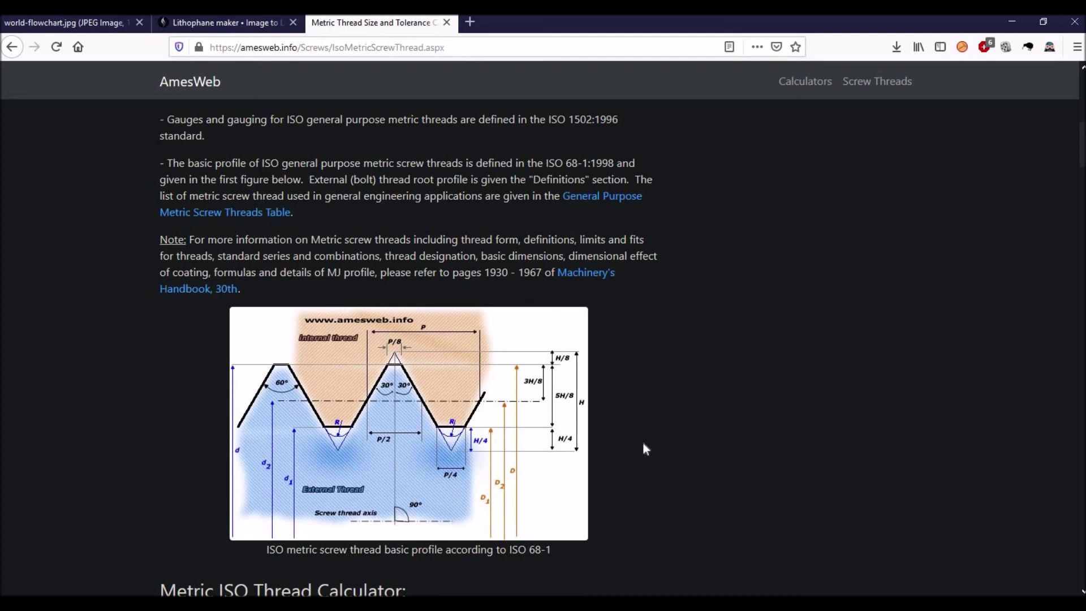
{"action": "scroll", "coordinate": [690, 365], "scroll_direction": "down", "scroll_amount": 1}
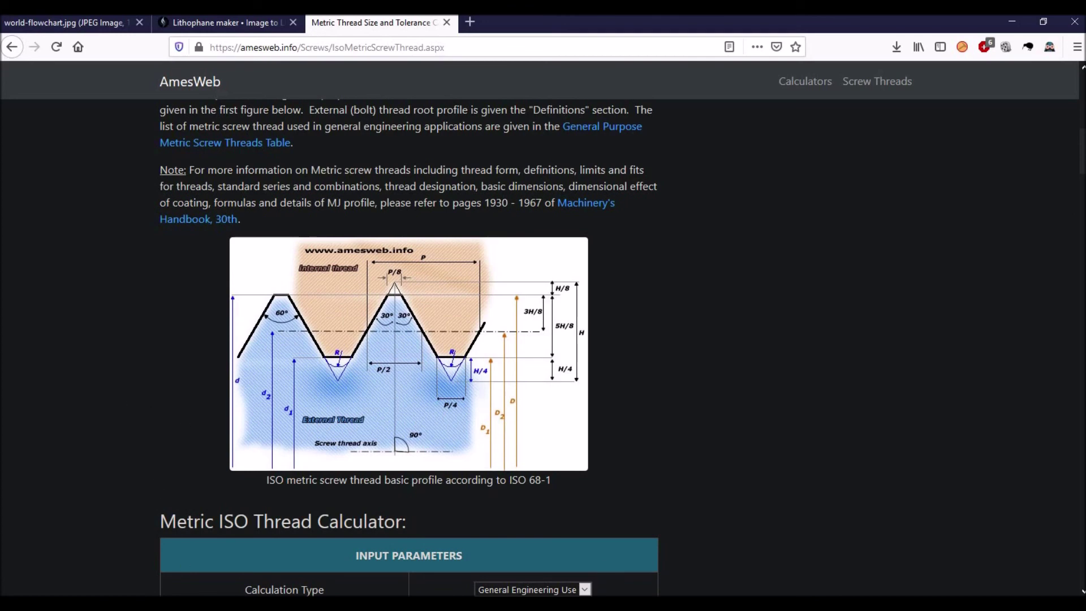
{"action": "left_click", "coordinate": [320, 546]}
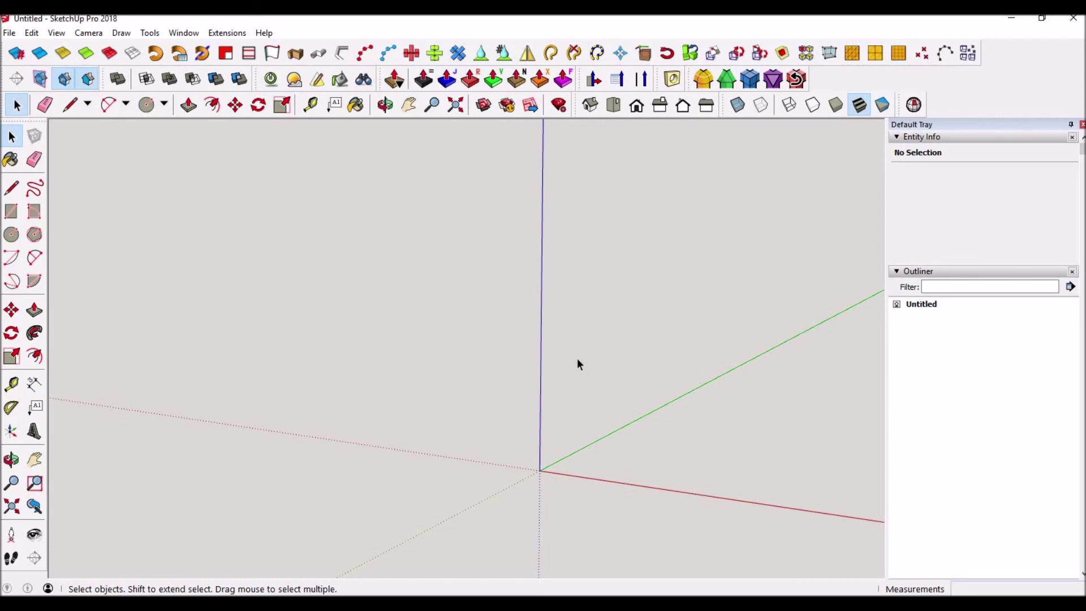
- Draw a circle of radius 3 centred on the origin with the Circle tool
{"action": "key", "text": "c"}
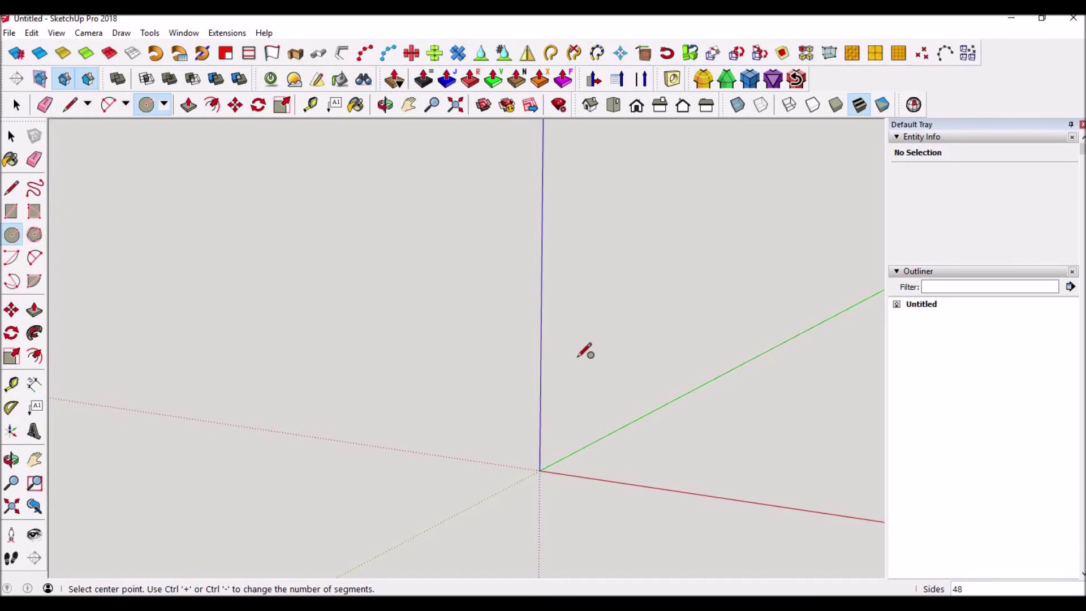
{"action": "type", "text": "2"}
{"action": "left_click", "coordinate": [539, 470]}
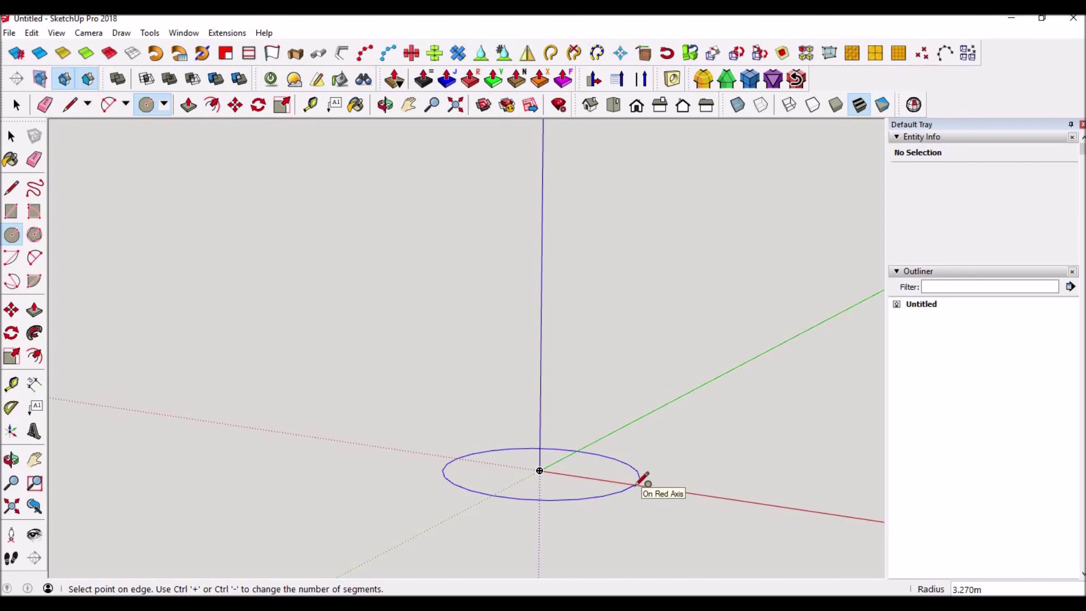
{"action": "type", "text": "3"}
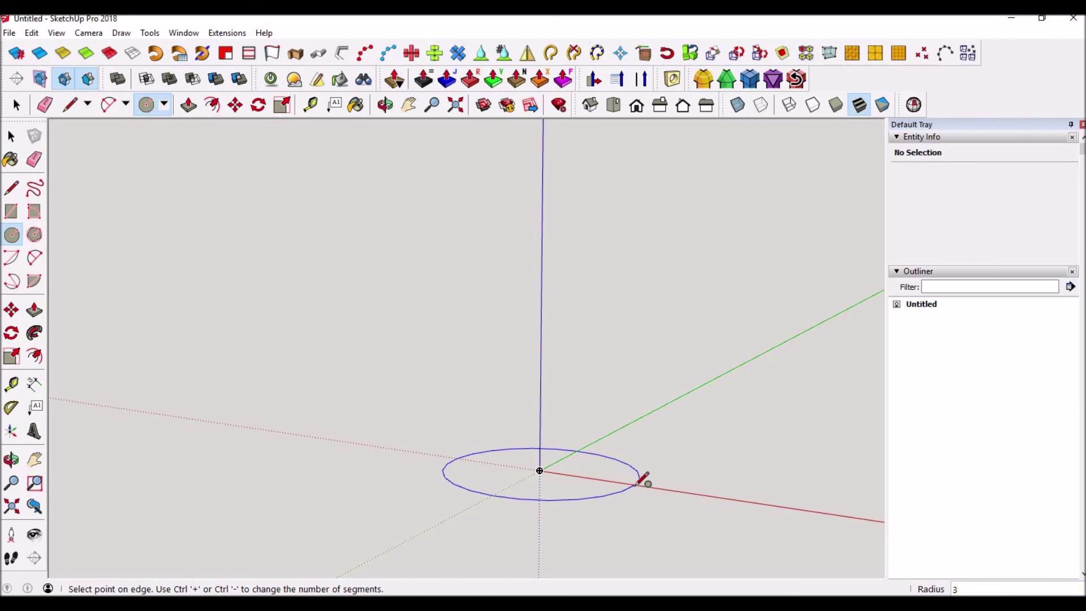
{"action": "key", "text": "Return"}
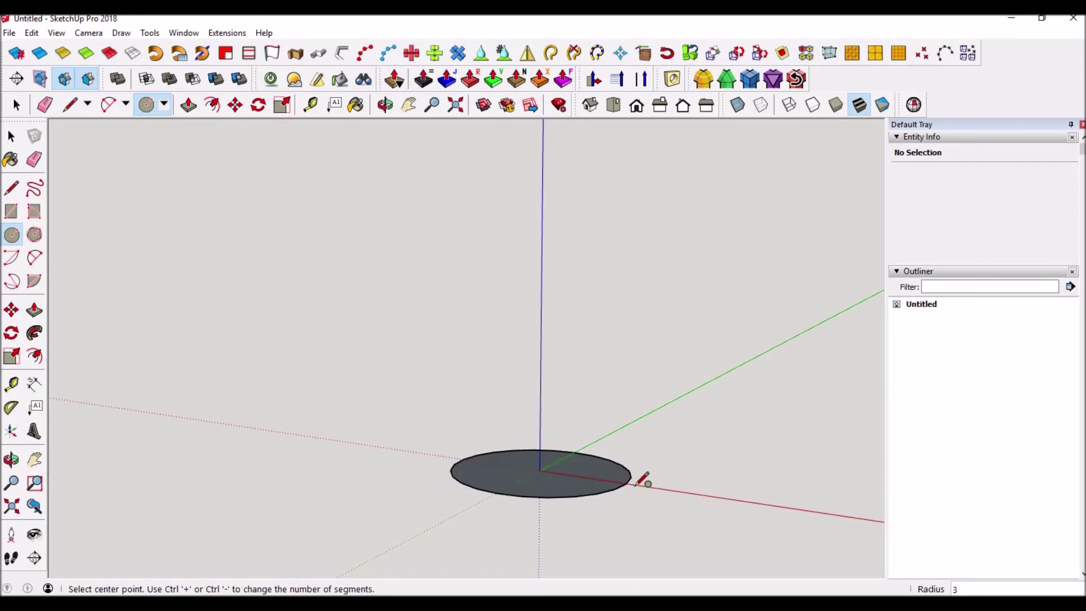
- Draw a 1 m vertical line up from the circle's rim and close it into a triangle
{"action": "key", "text": "space"}
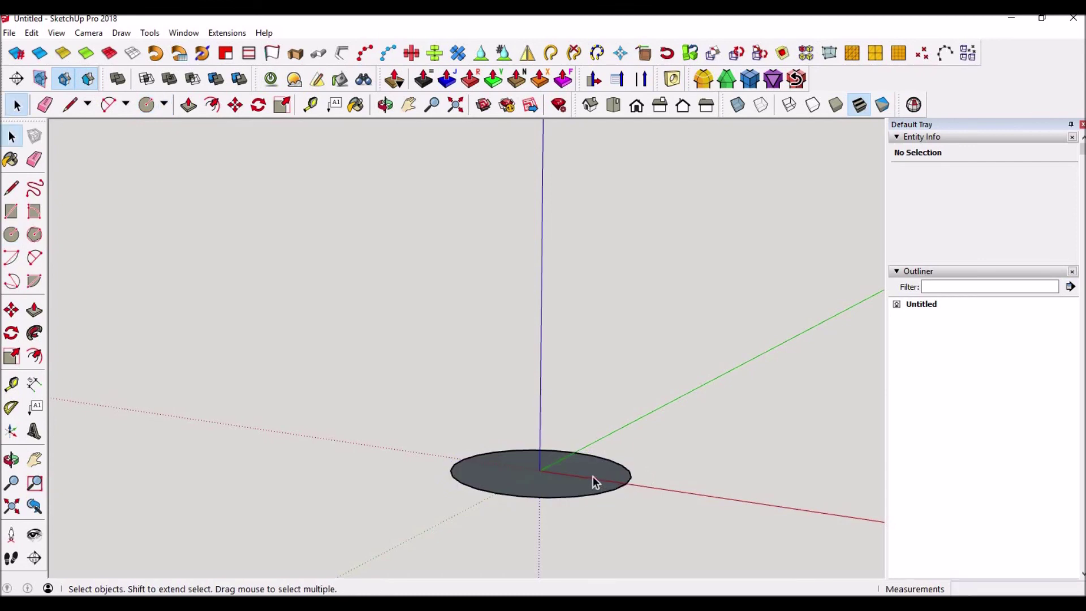
{"action": "scroll", "coordinate": [600, 477], "scroll_direction": "up", "scroll_amount": 3}
{"action": "middle_click_drag", "start_coordinate": [606, 477], "coordinate": [415, 444]}
{"action": "scroll", "coordinate": [494, 542], "scroll_direction": "up", "scroll_amount": 2}
{"action": "scroll", "coordinate": [415, 442], "scroll_direction": "up", "scroll_amount": 1}
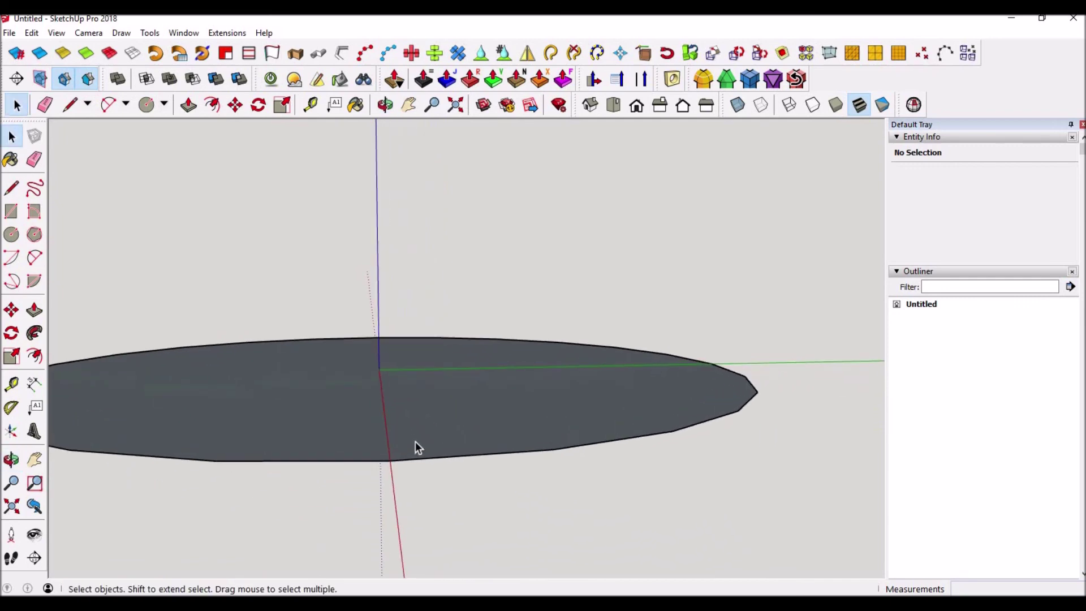
{"action": "key", "text": "l"}
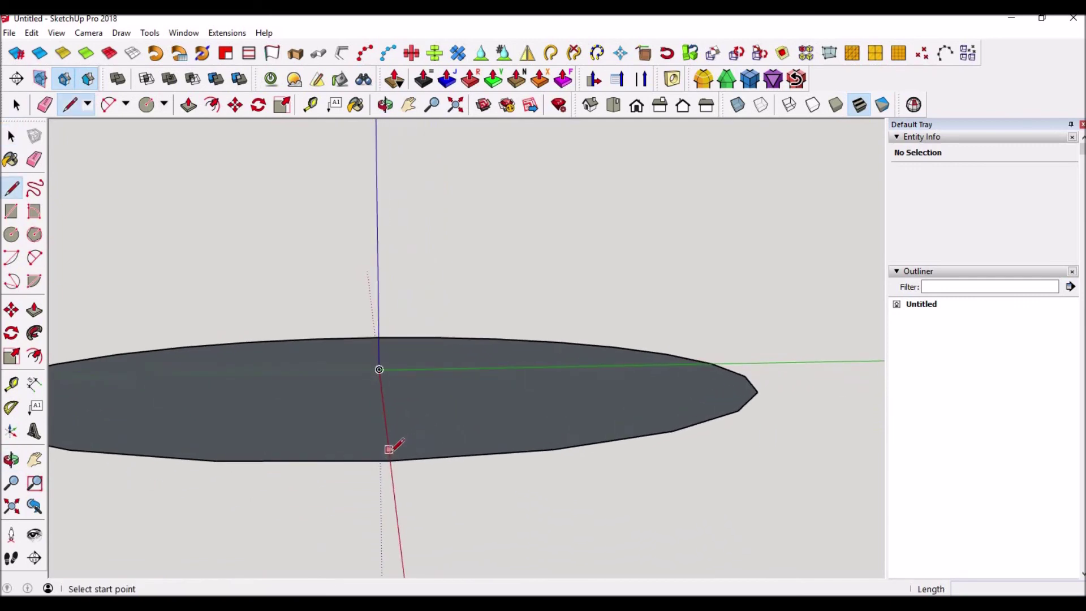
{"action": "left_click", "coordinate": [553, 449]}
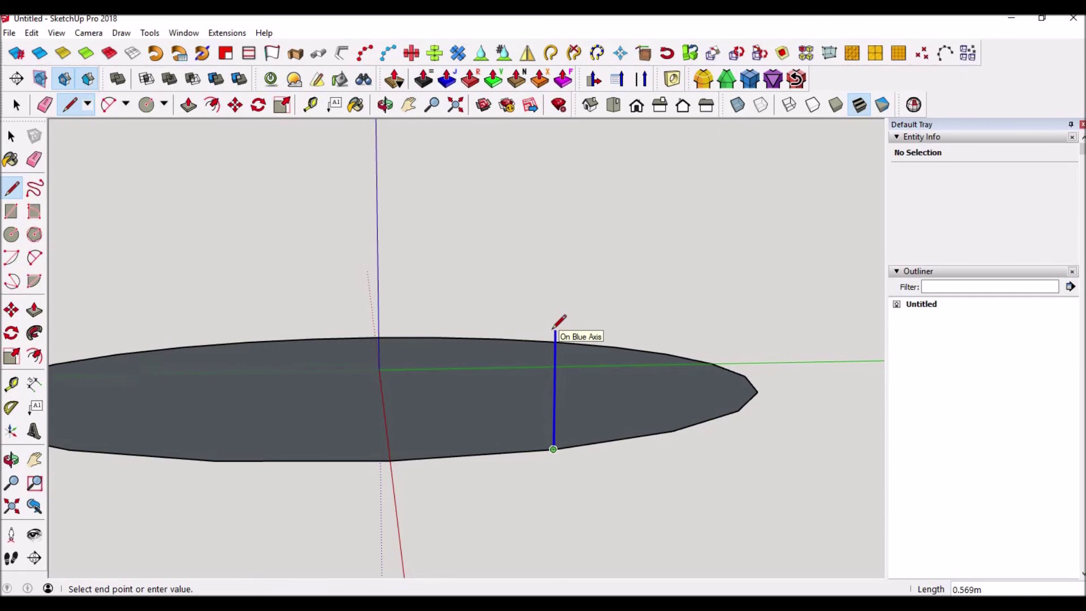
{"action": "type", "text": "1"}
{"action": "key", "text": "Return"}
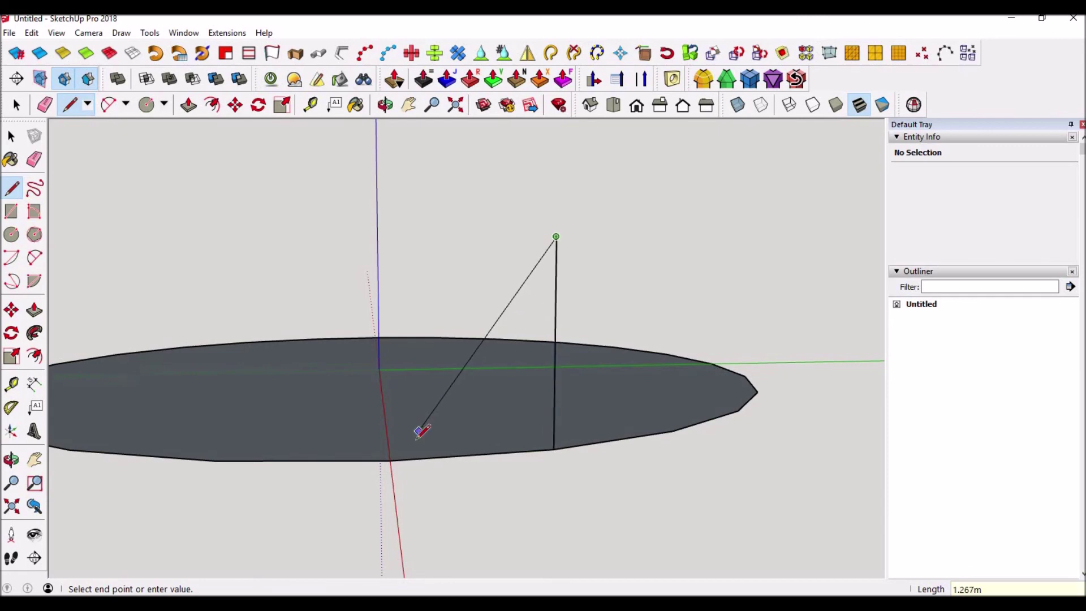
{"action": "left_click", "coordinate": [390, 460]}
- Erase the triangle's vertical edge and select the remaining slanted 1.270 m edge
{"action": "key", "text": "e"}
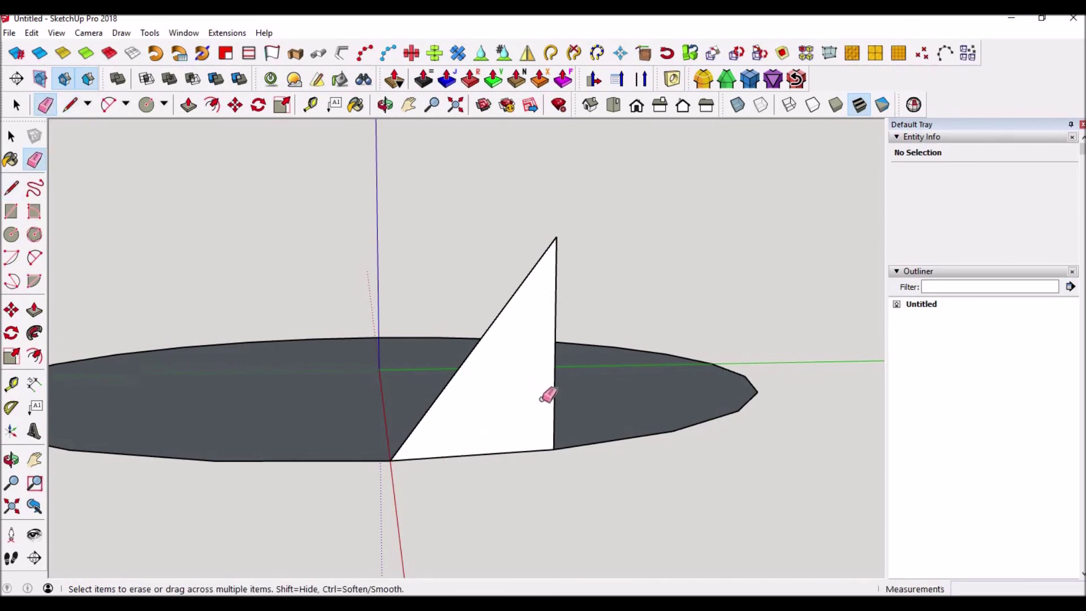
{"action": "left_click", "coordinate": [555, 411]}
{"action": "key", "text": "space"}
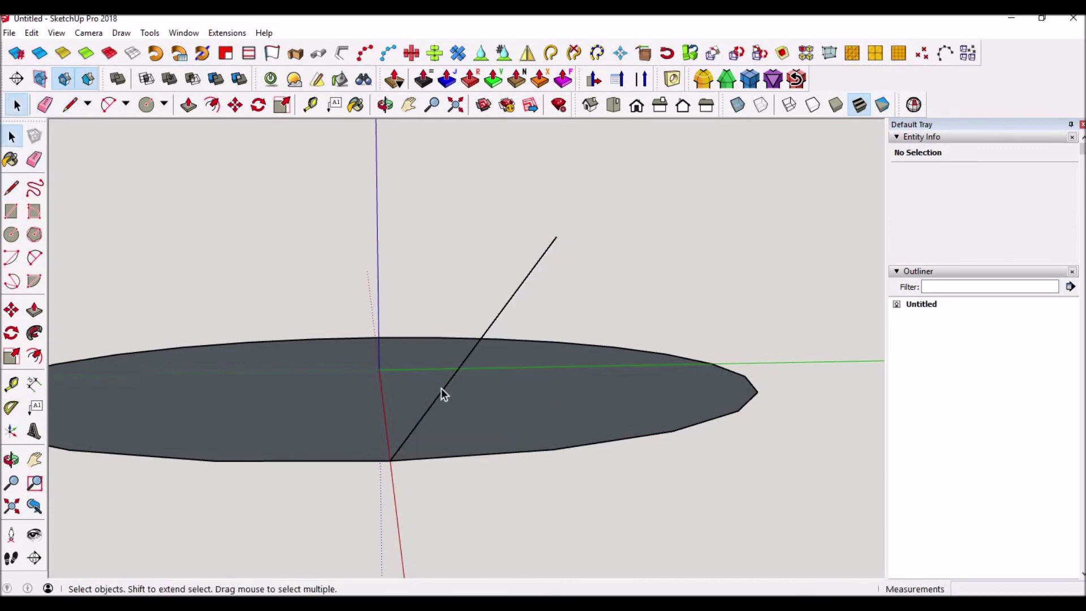
{"action": "left_click", "coordinate": [445, 388]}
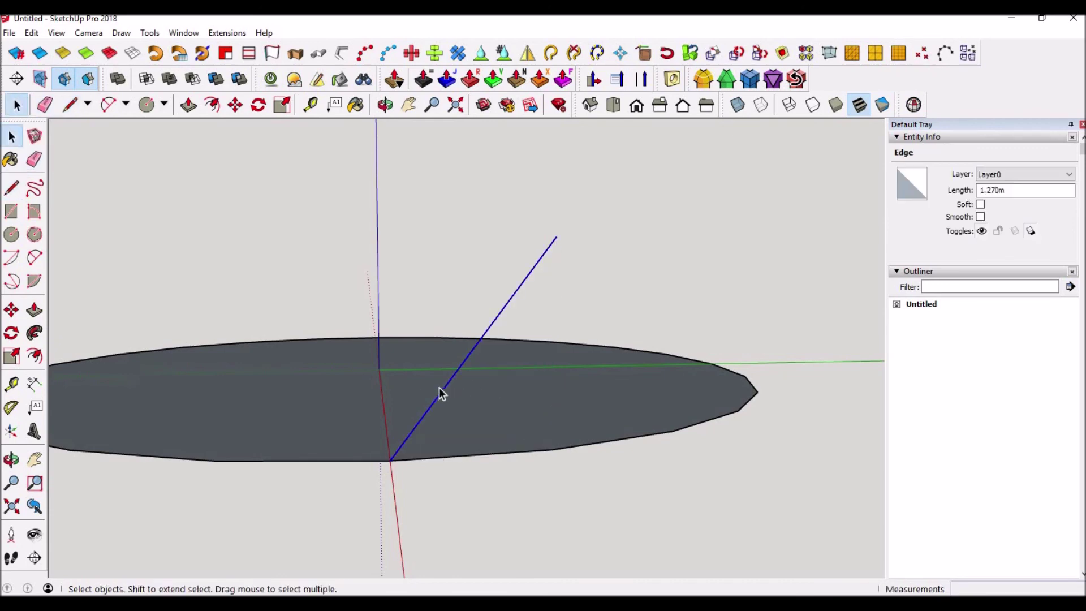
{"action": "key", "text": "q"}
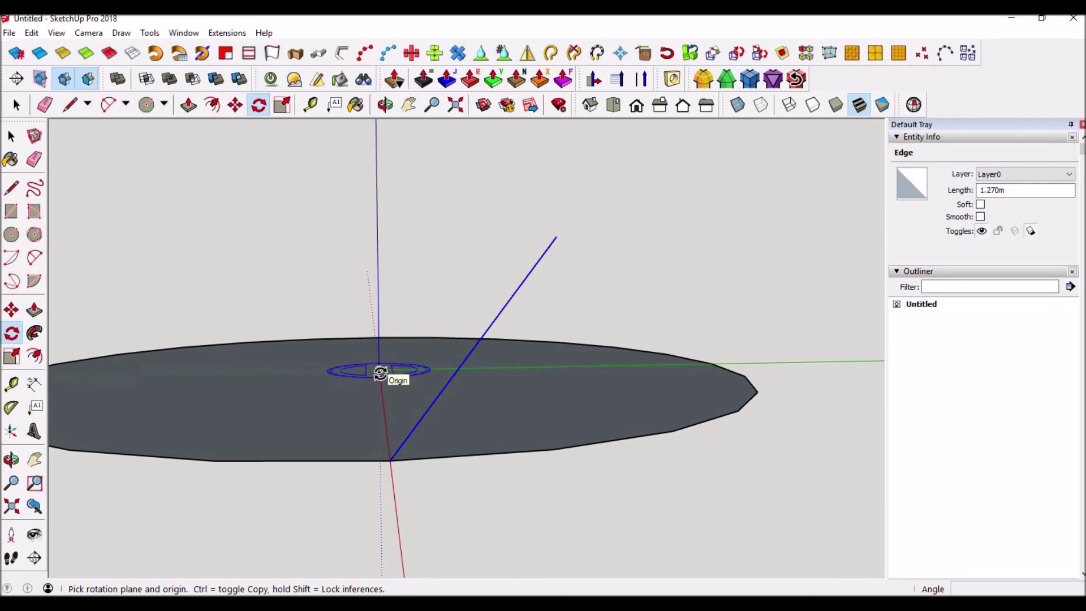
- Rotate-copy the slanted edge 15° about the origin and array it x23 around the rim
{"action": "left_click", "coordinate": [380, 372]}
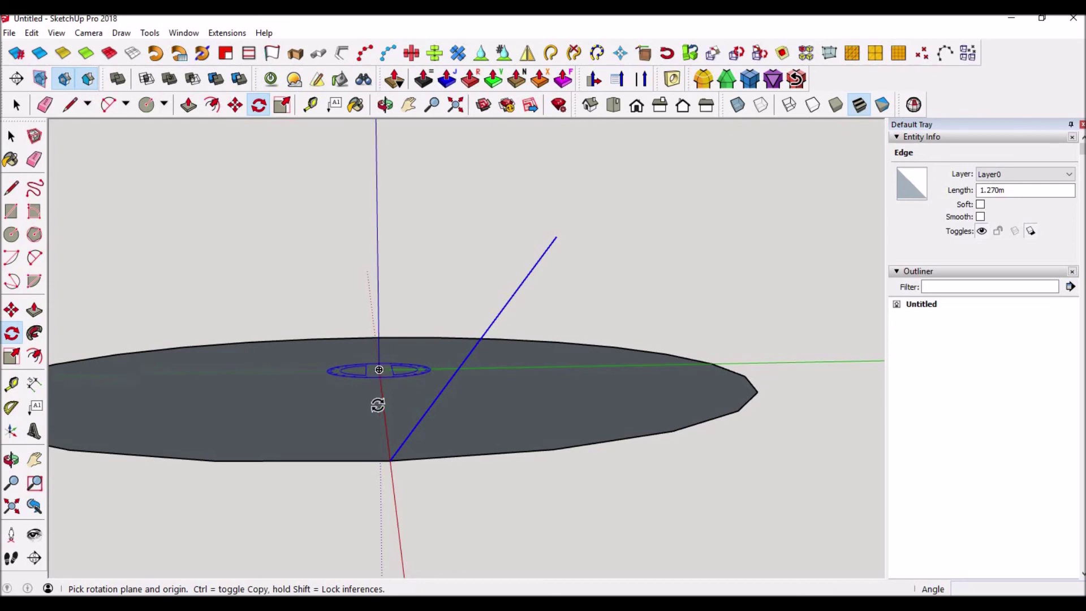
{"action": "left_click", "coordinate": [391, 459]}
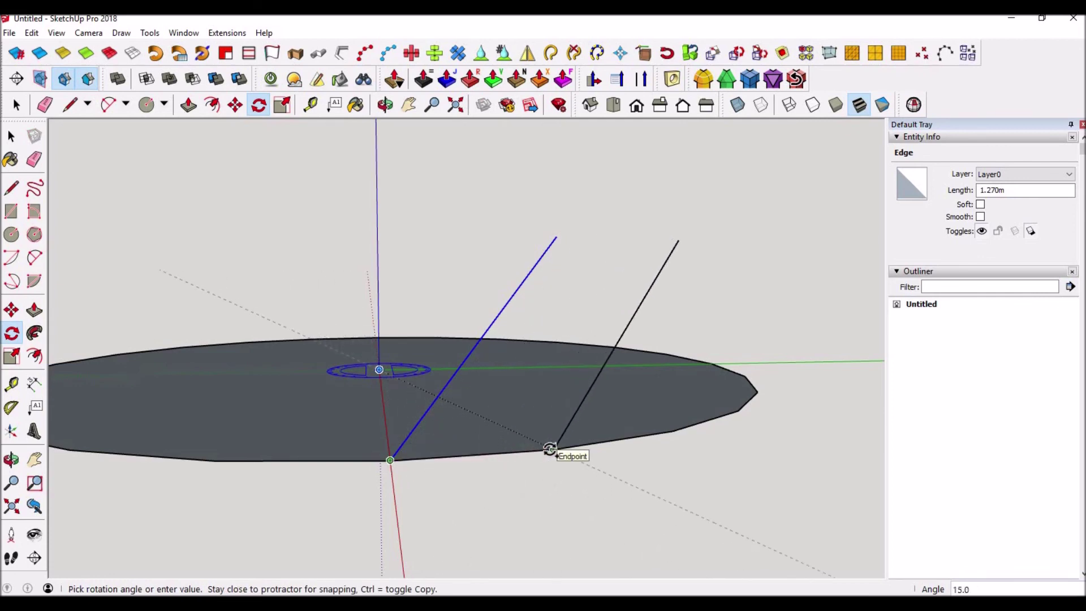
{"action": "left_click", "coordinate": [550, 449]}
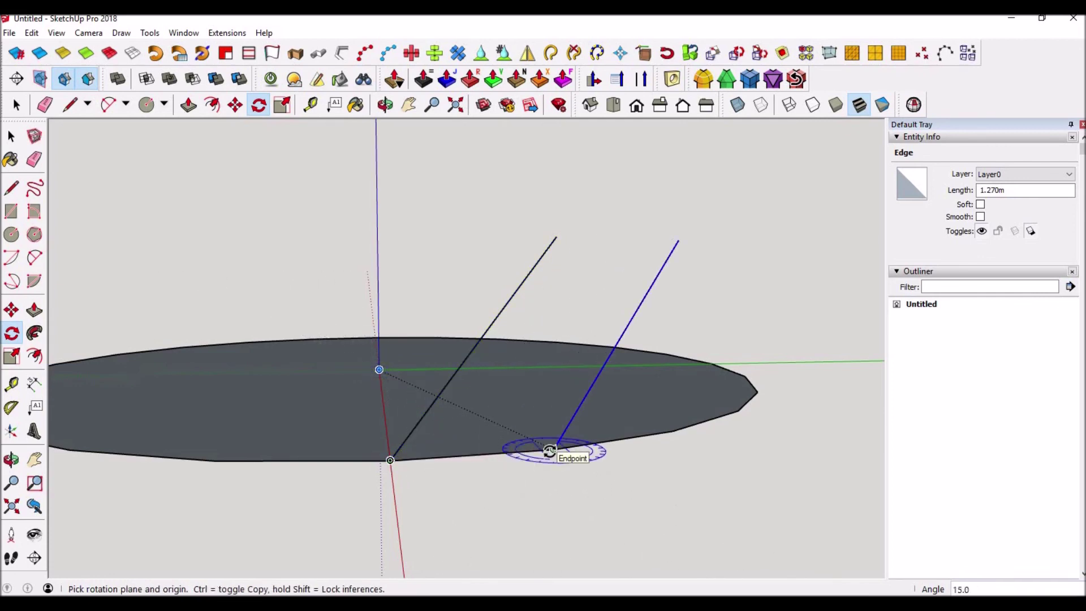
{"action": "type", "text": "x23"}
{"action": "key", "text": "Return"}
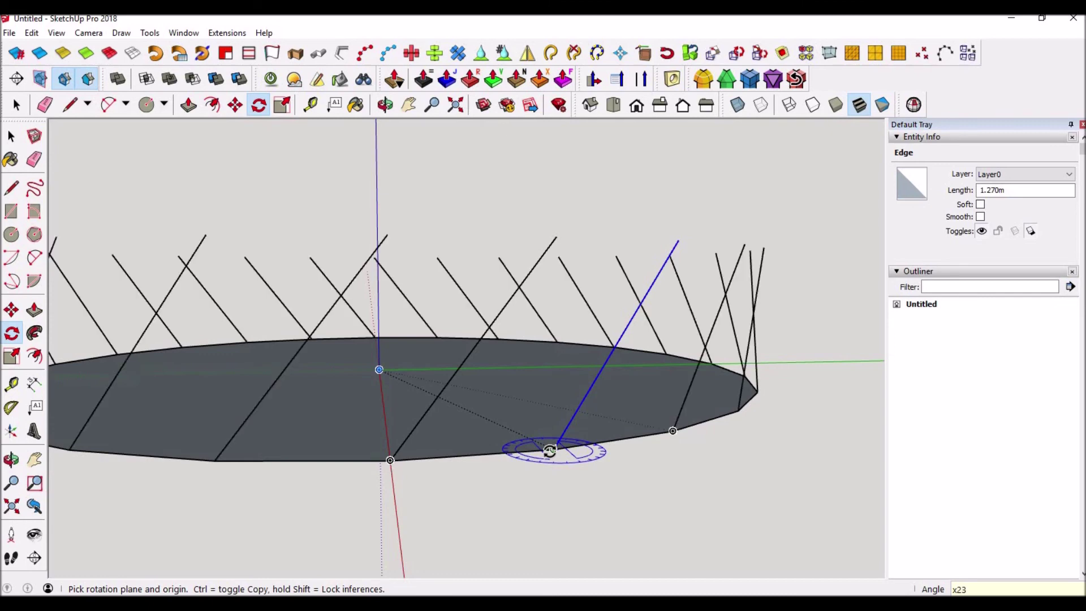
{"action": "key", "text": "space"}
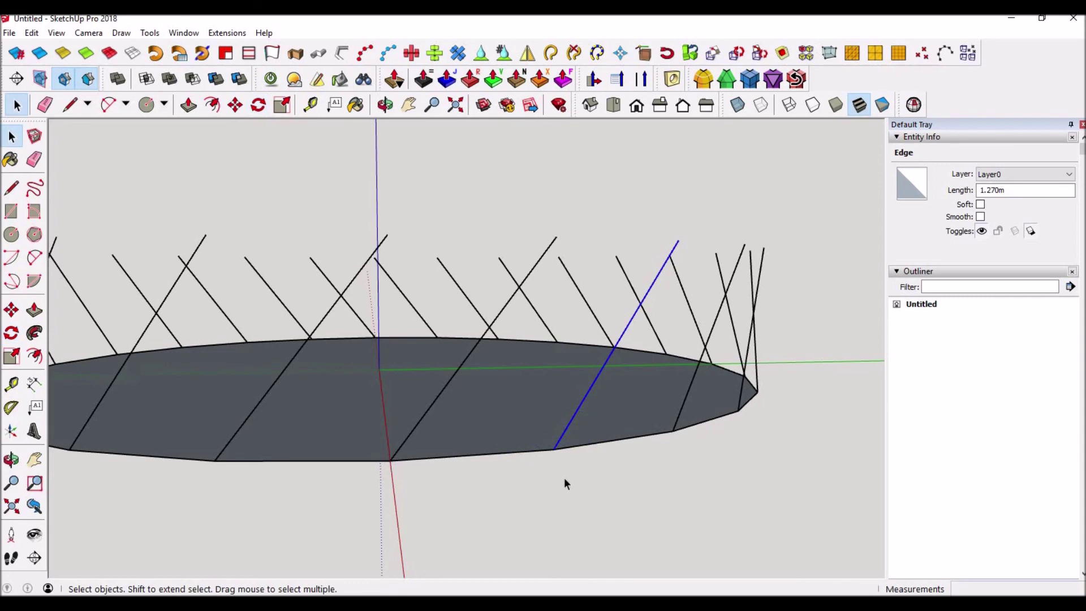
- Select only the ring of 24 slanted edges, leaving out the base circle
{"action": "left_click", "coordinate": [521, 481]}
{"action": "scroll", "coordinate": [521, 480], "scroll_direction": "down", "scroll_amount": 3}
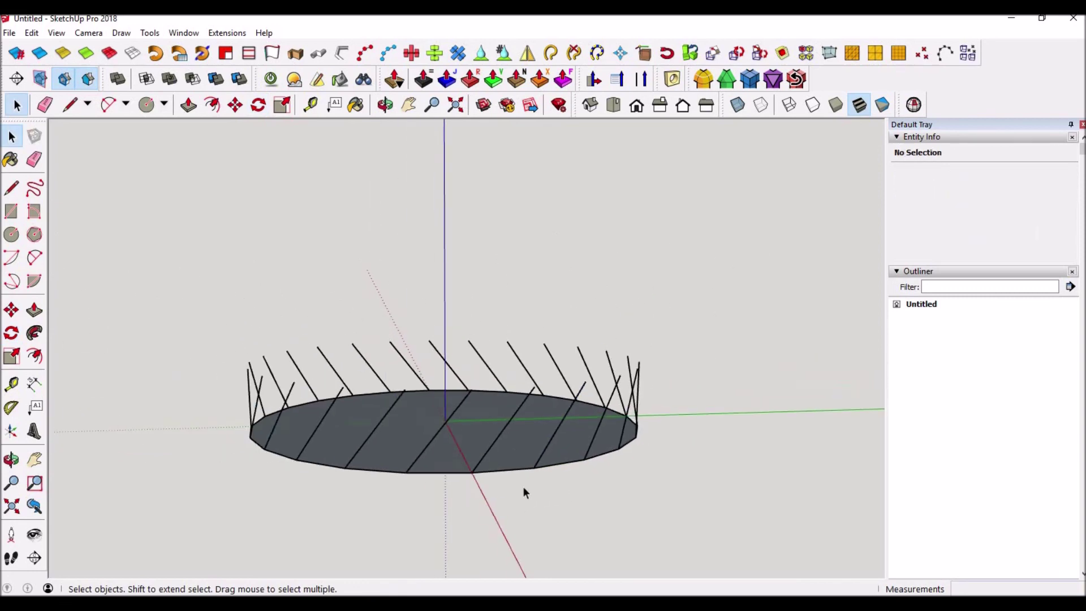
{"action": "middle_click_drag", "start_coordinate": [560, 461], "coordinate": [477, 433]}
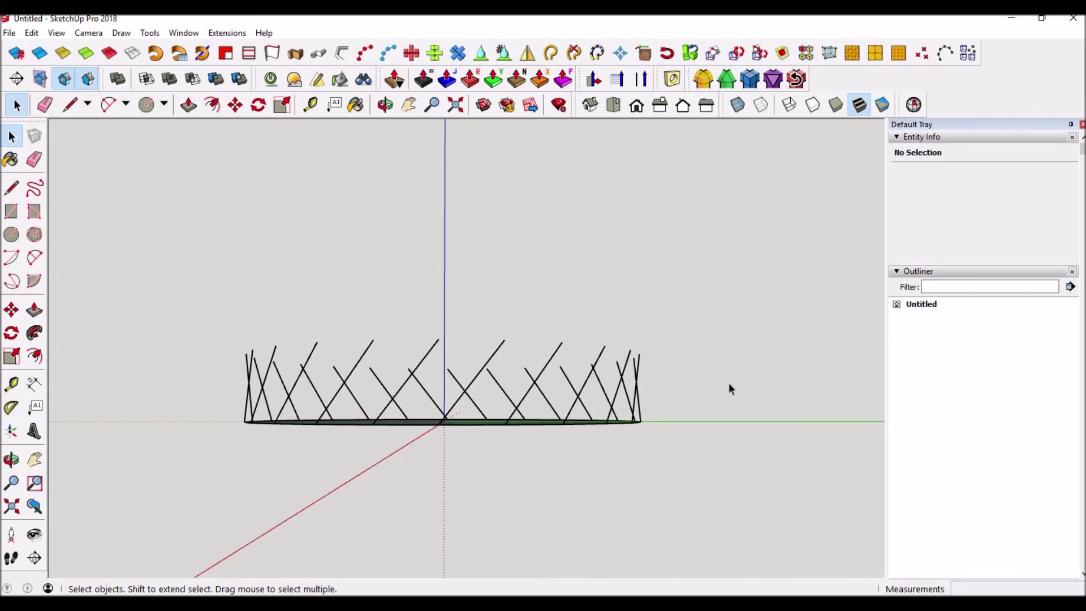
{"action": "left_click_drag", "start_coordinate": [729, 383], "coordinate": [173, 367]}
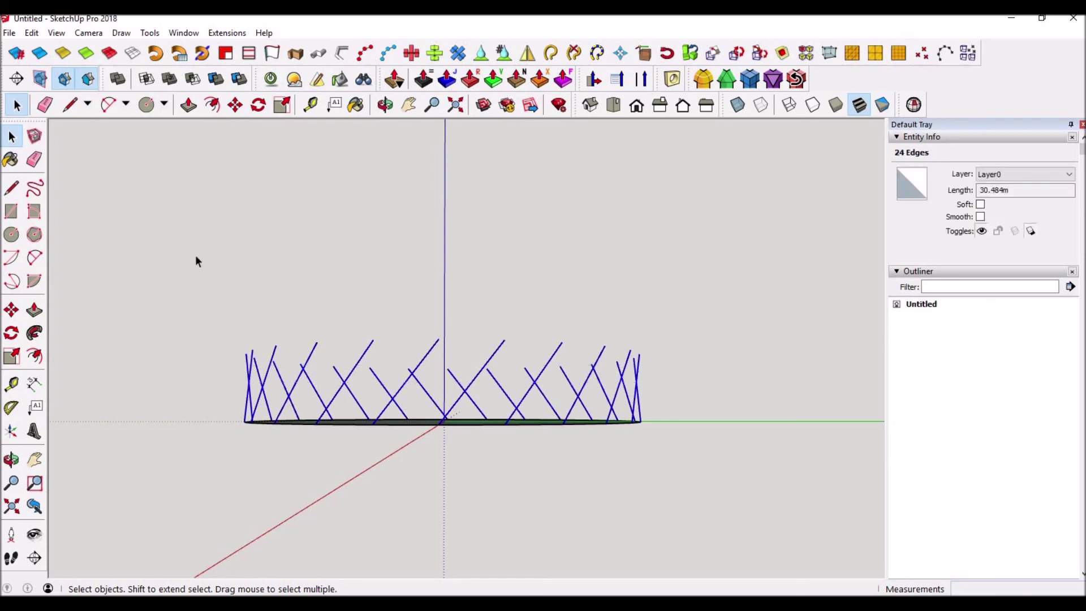
{"action": "left_click_drag", "start_coordinate": [195, 255], "coordinate": [744, 493]}
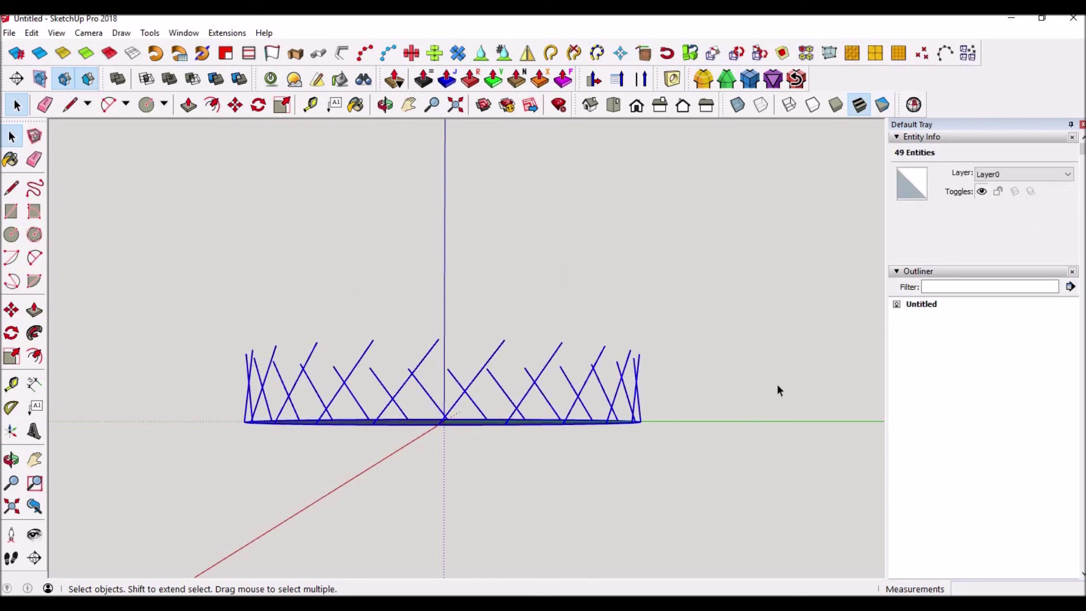
{"action": "left_click_drag", "start_coordinate": [778, 386], "coordinate": [218, 400]}
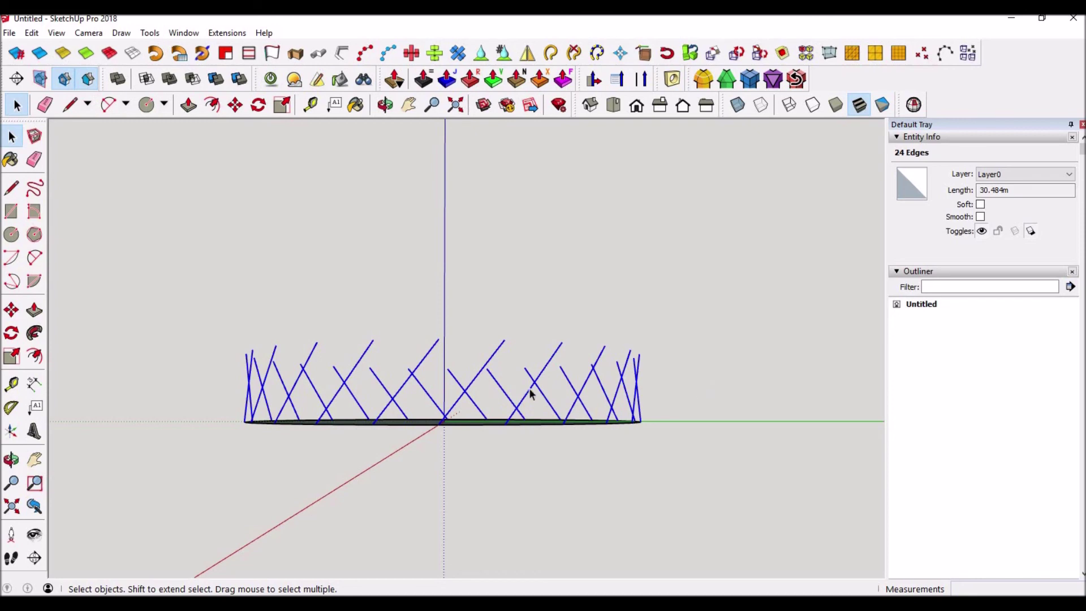
- Copy the ring 1 m upward and array it x22 into a tall lattice cylinder
{"action": "key", "text": "m"}
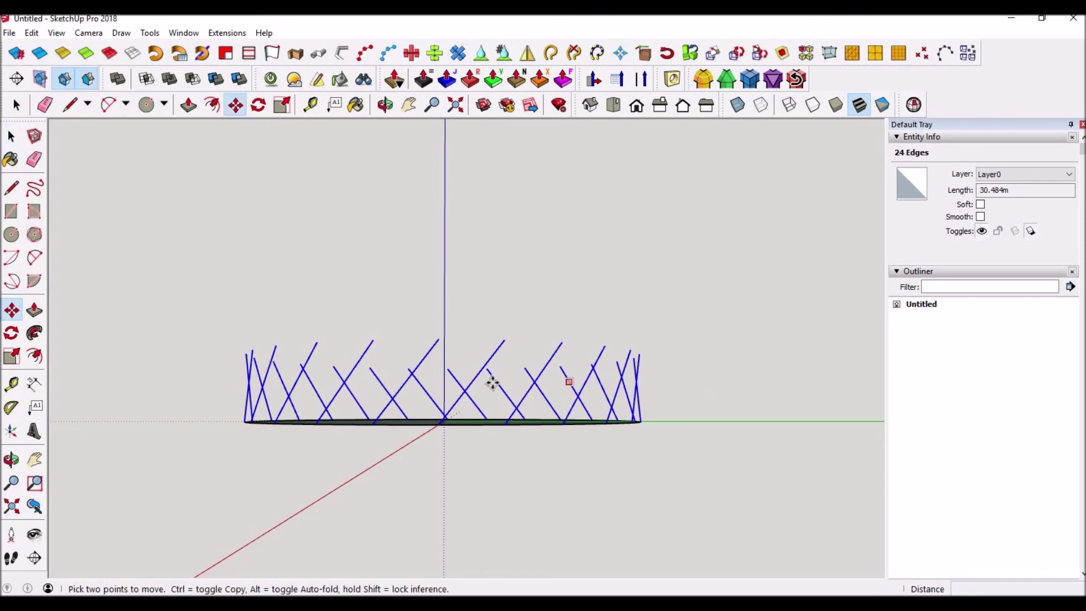
{"action": "left_click", "coordinate": [504, 425]}
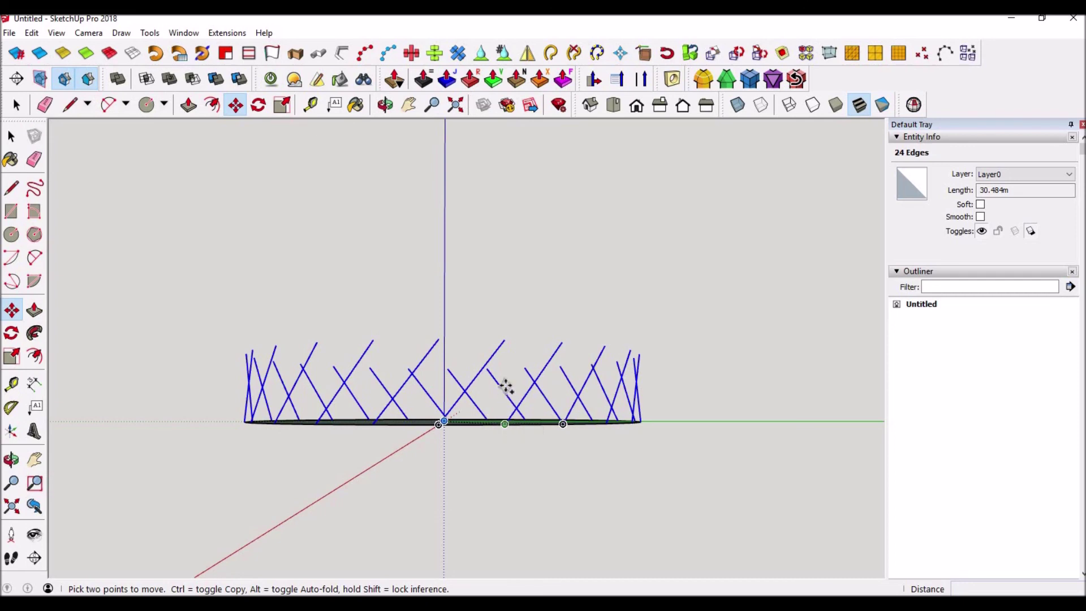
{"action": "key", "text": "ctrl"}
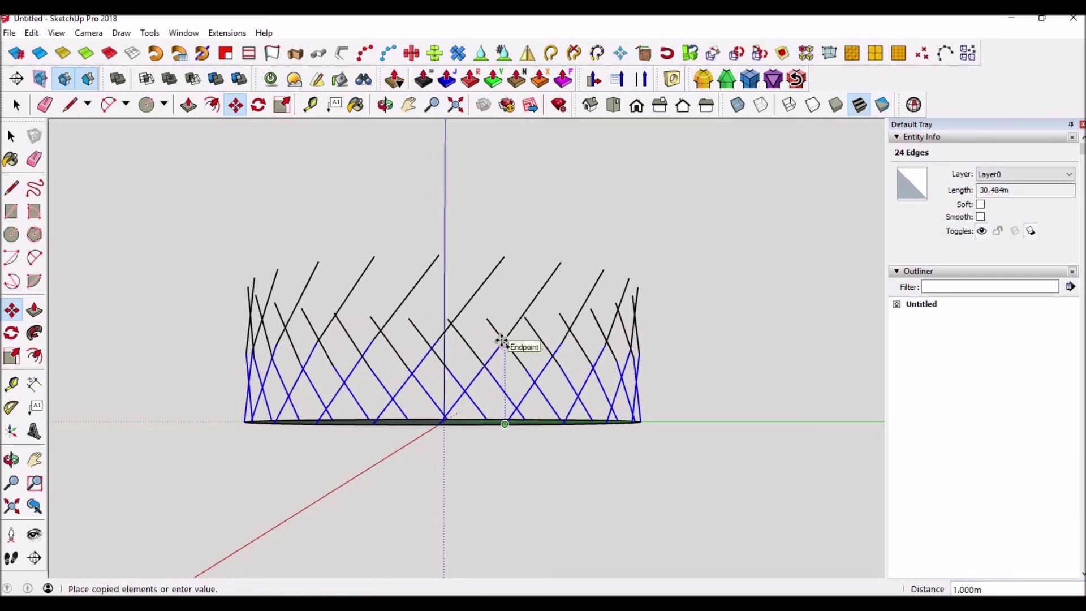
{"action": "left_click", "coordinate": [502, 341]}
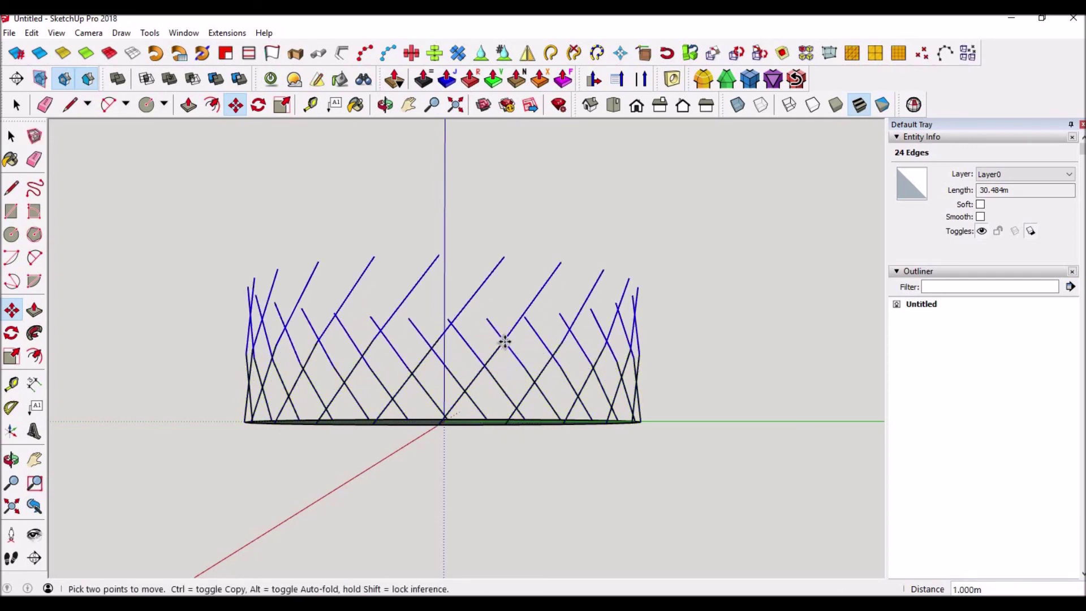
{"action": "type", "text": "x22"}
{"action": "key", "text": "Return"}
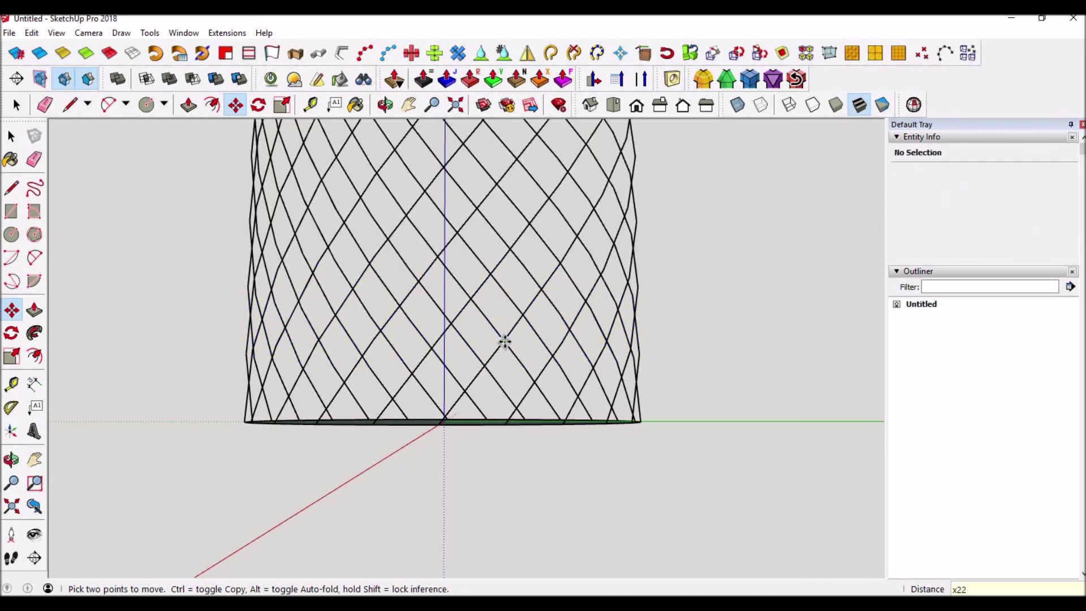
{"action": "key", "text": "space"}
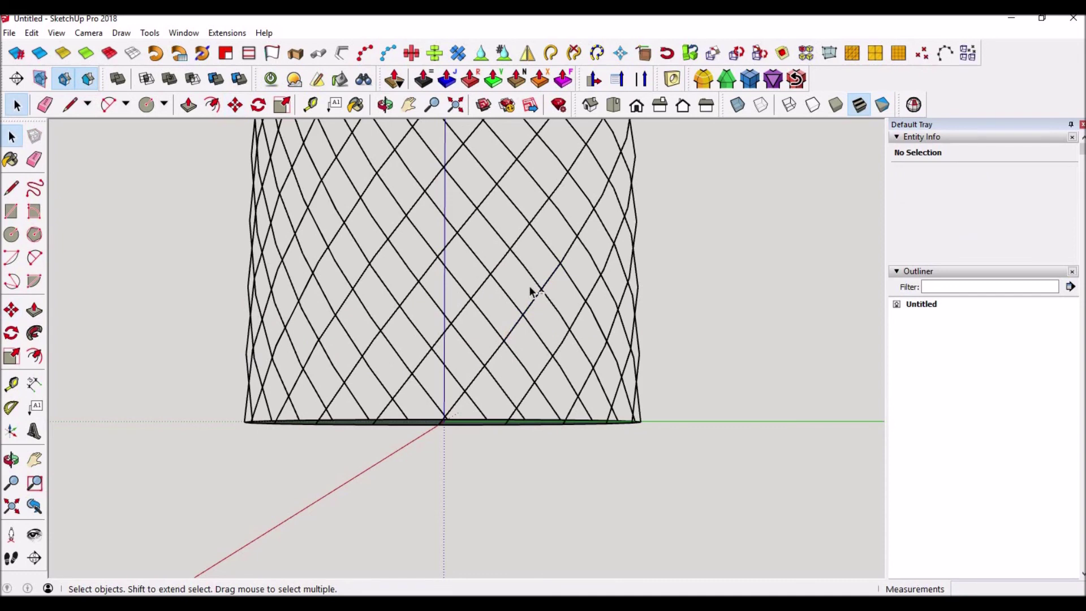
{"action": "key", "text": "shift+z"}
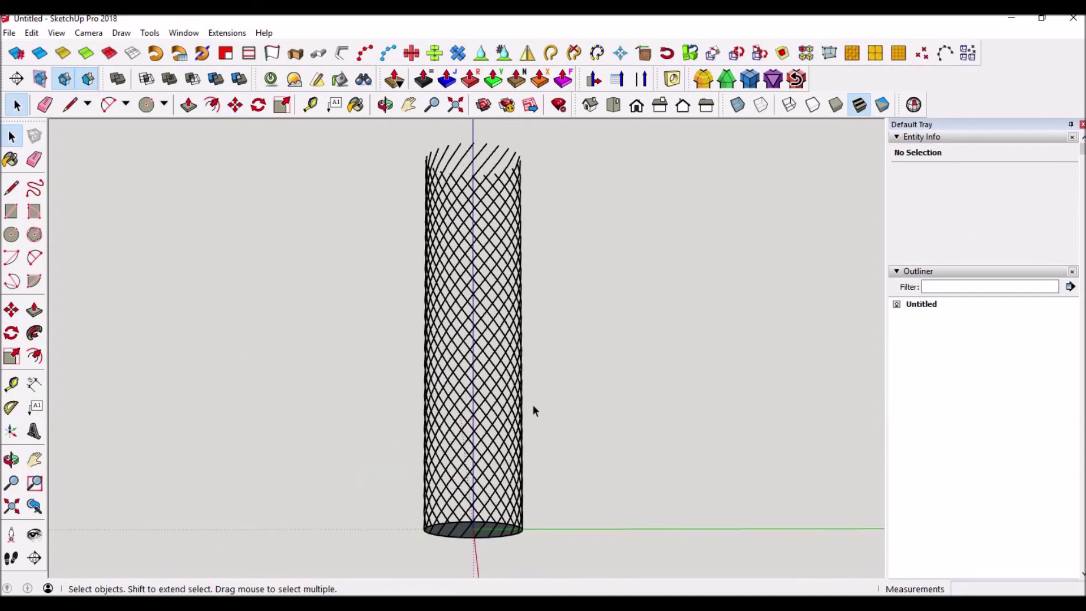
- Delete the cylinder's bottom disc and its edges
{"action": "middle_click_drag", "start_coordinate": [531, 460], "coordinate": [459, 468]}
{"action": "scroll", "coordinate": [475, 493], "scroll_direction": "up", "scroll_amount": 3}
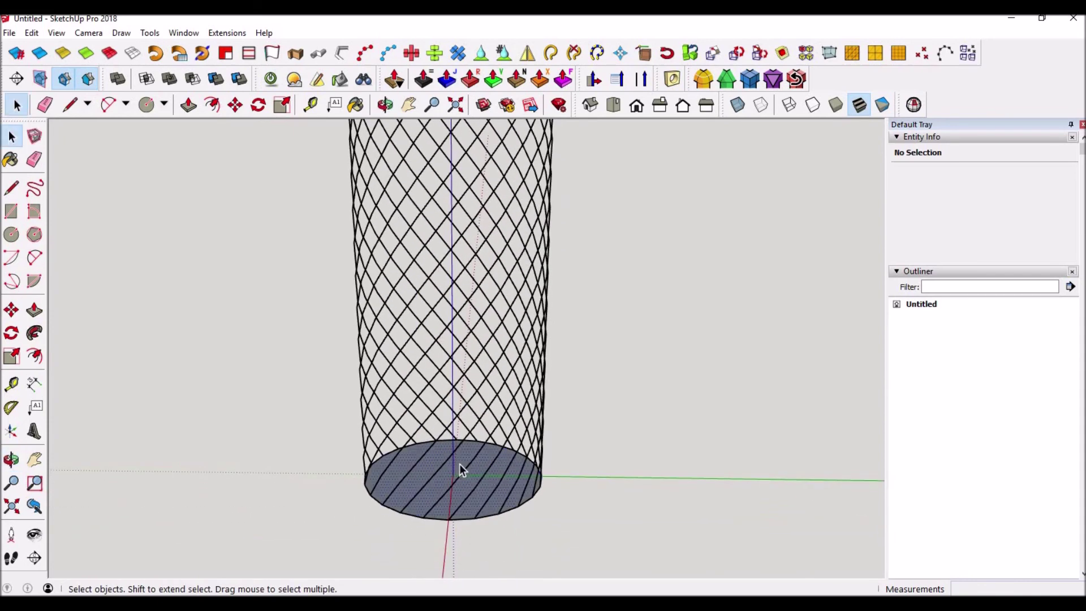
{"action": "double_click", "coordinate": [459, 464]}
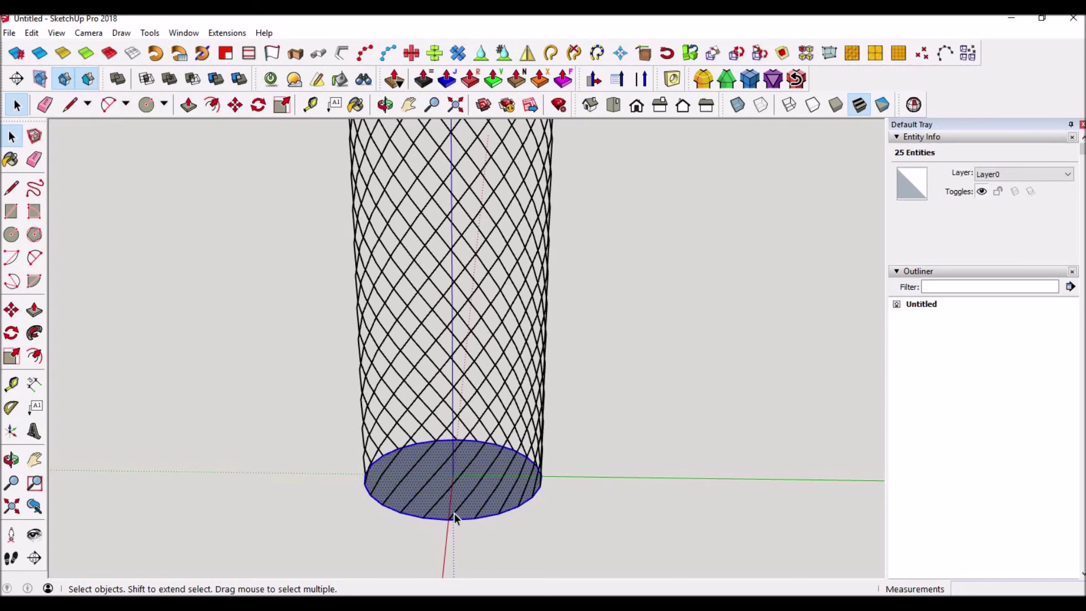
{"action": "key", "text": "Delete"}
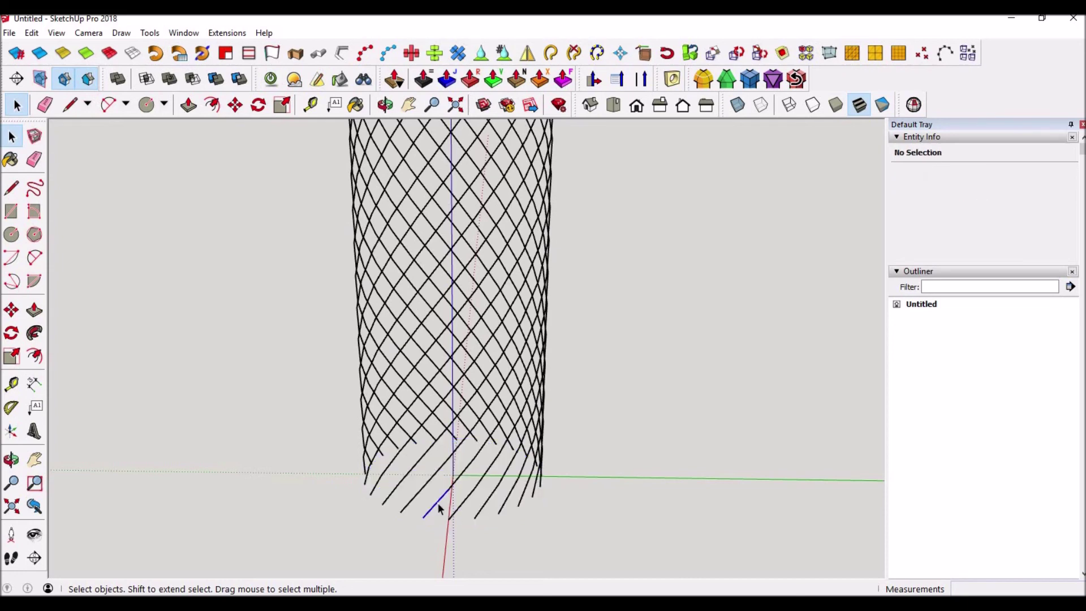
- Delete the lattice edges, keeping only the spiral thread curve
{"action": "left_click", "coordinate": [439, 503]}
{"action": "scroll", "coordinate": [443, 415], "scroll_direction": "down", "scroll_amount": 3}
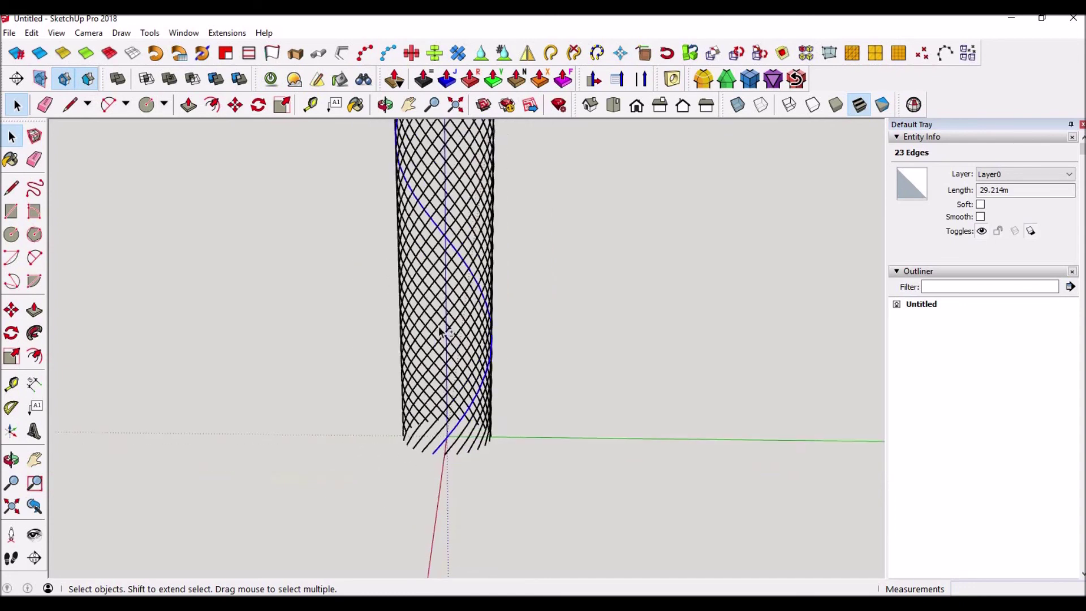
{"action": "middle_click_drag", "start_coordinate": [443, 415], "coordinate": [396, 322]}
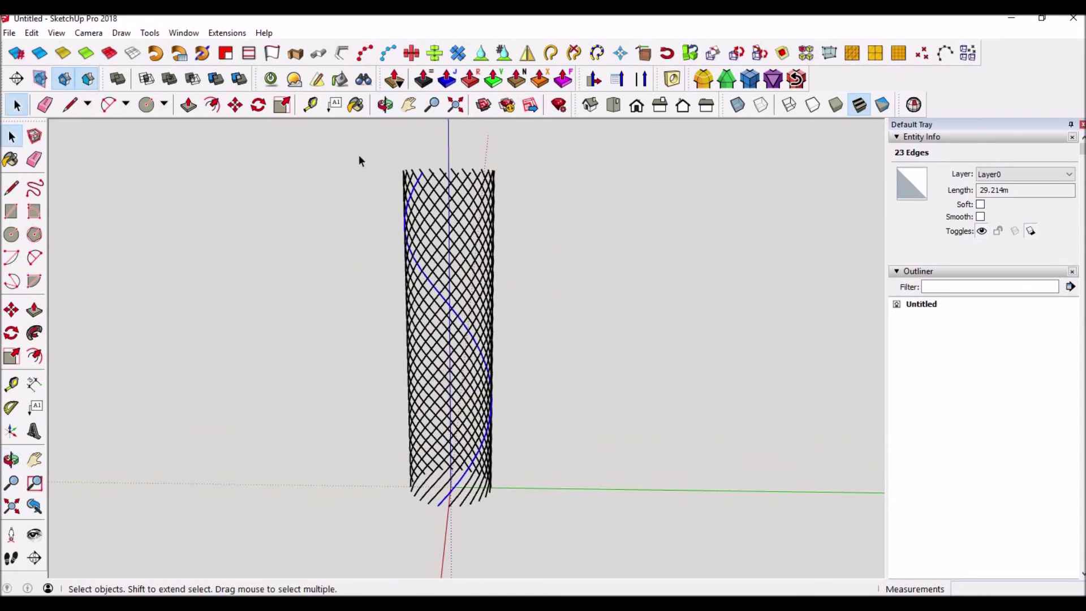
{"action": "left_click_drag", "start_coordinate": [358, 156], "coordinate": [591, 542], "text": "shift"}
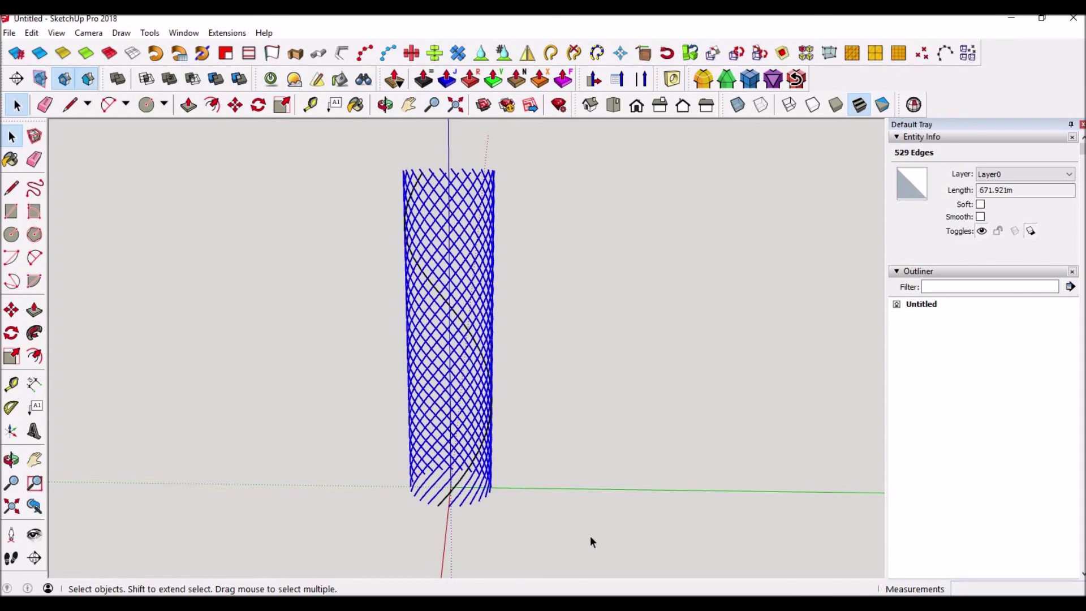
{"action": "key", "text": "Delete"}
- Scale the spiral curve vertically to a height of 1m
{"action": "left_click_drag", "start_coordinate": [347, 148], "coordinate": [568, 525]}
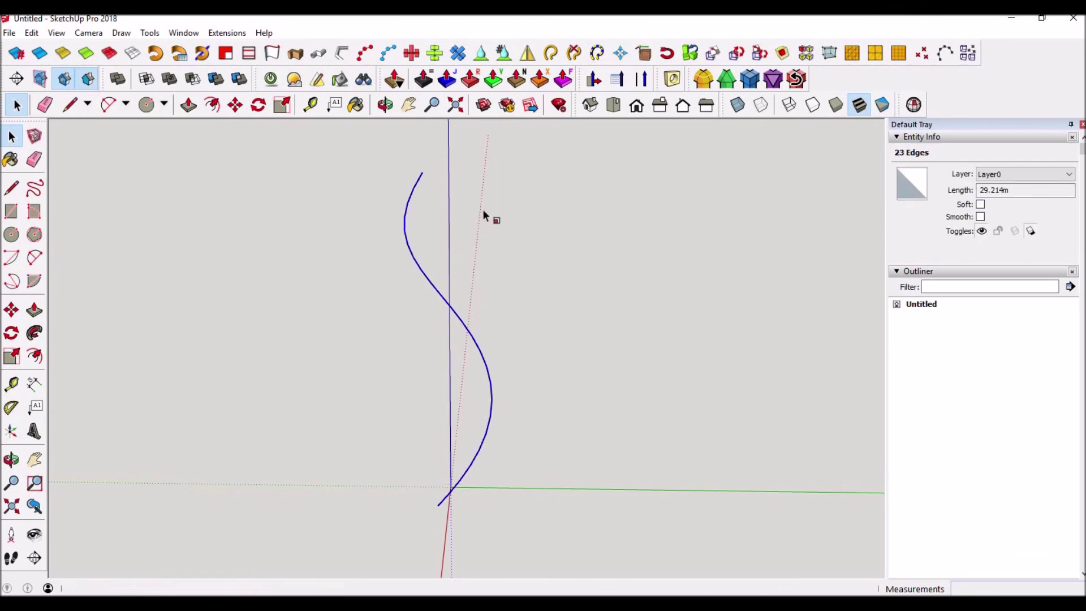
{"action": "key", "text": "s"}
{"action": "middle_click_drag", "start_coordinate": [555, 213], "coordinate": [443, 250]}
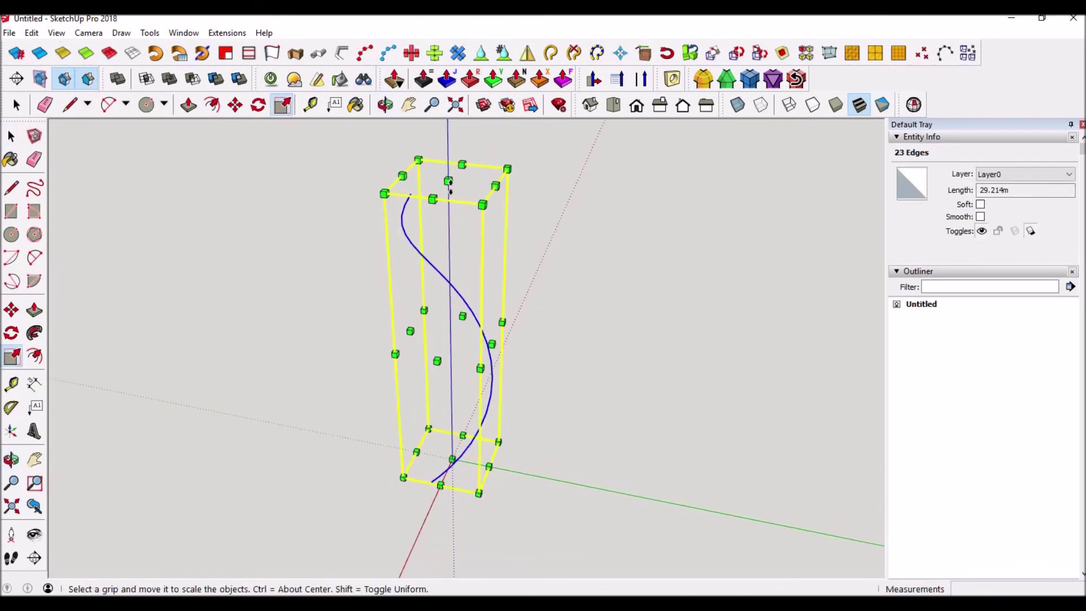
{"action": "left_click_drag", "start_coordinate": [448, 179], "coordinate": [451, 247]}
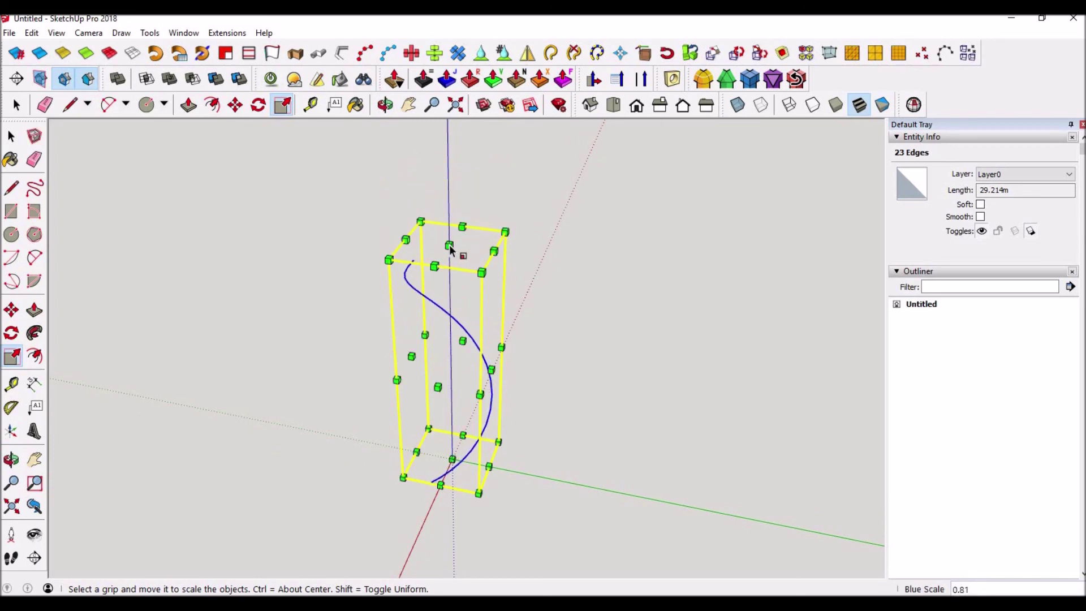
{"action": "type", "text": "1m"}
{"action": "key", "text": "Return"}
{"action": "key", "text": "space"}
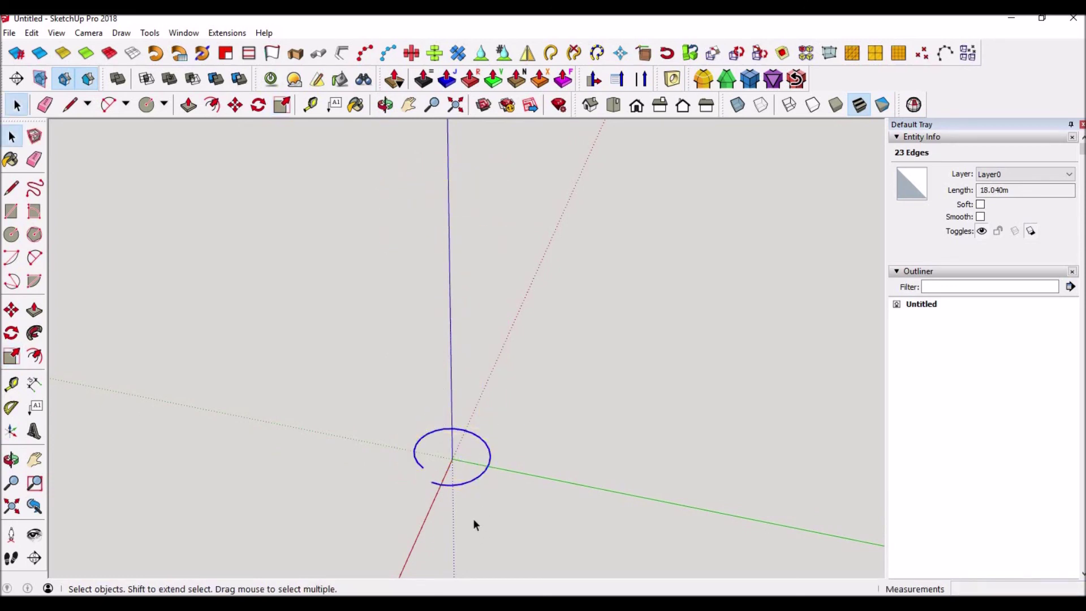
{"action": "left_click", "coordinate": [441, 487]}
- Cancel the Tape Measure and undo back to the disc with one slanted edge
{"action": "middle_click_drag", "start_coordinate": [442, 487], "coordinate": [437, 381]}
{"action": "key", "text": "t"}
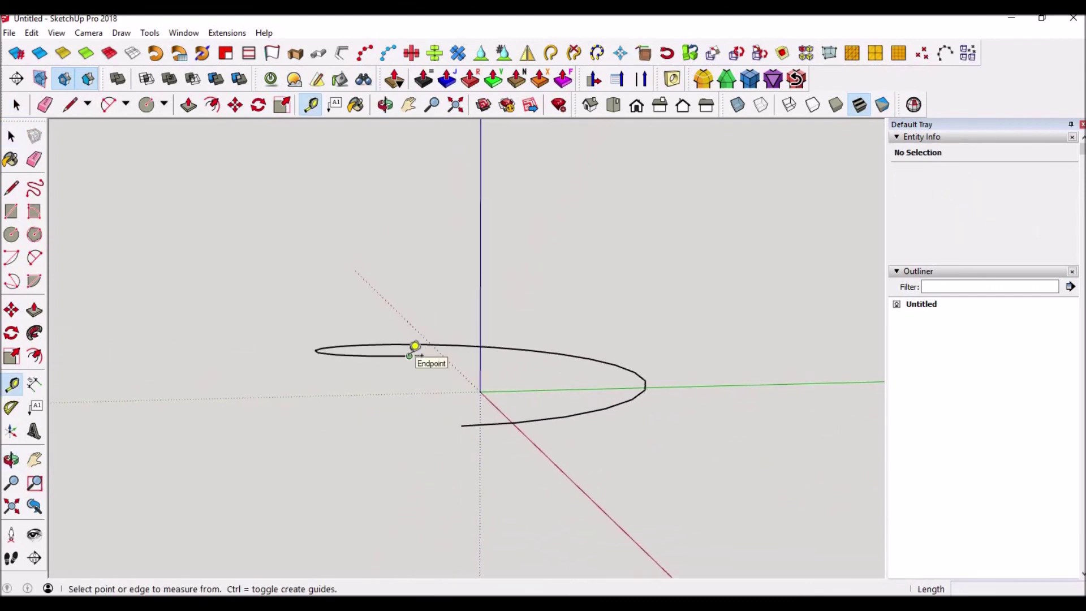
{"action": "left_click", "coordinate": [409, 356]}
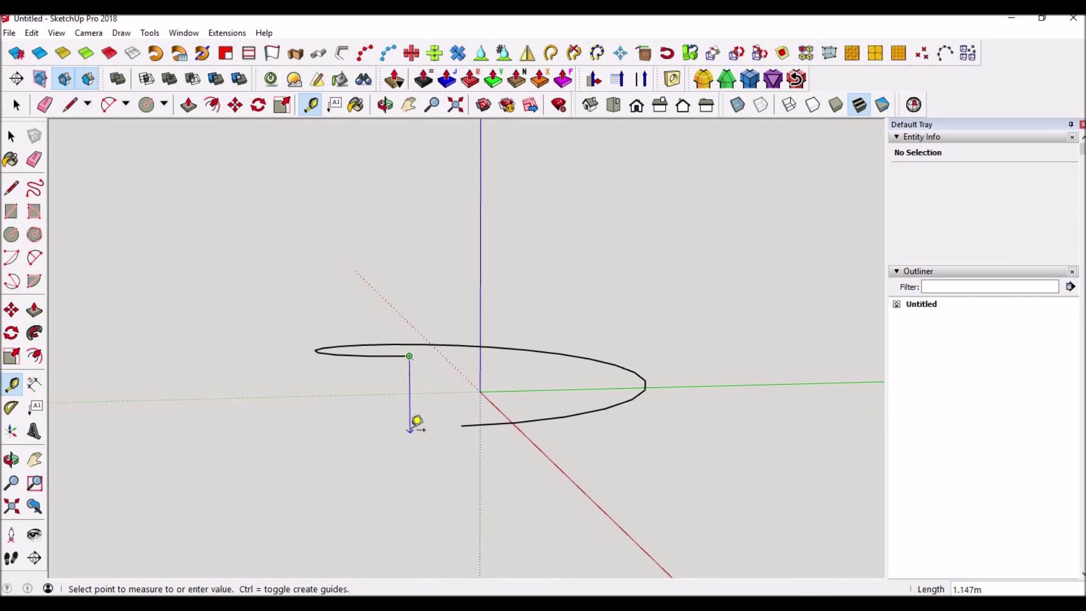
{"action": "middle_click_drag", "start_coordinate": [417, 422], "coordinate": [494, 407]}
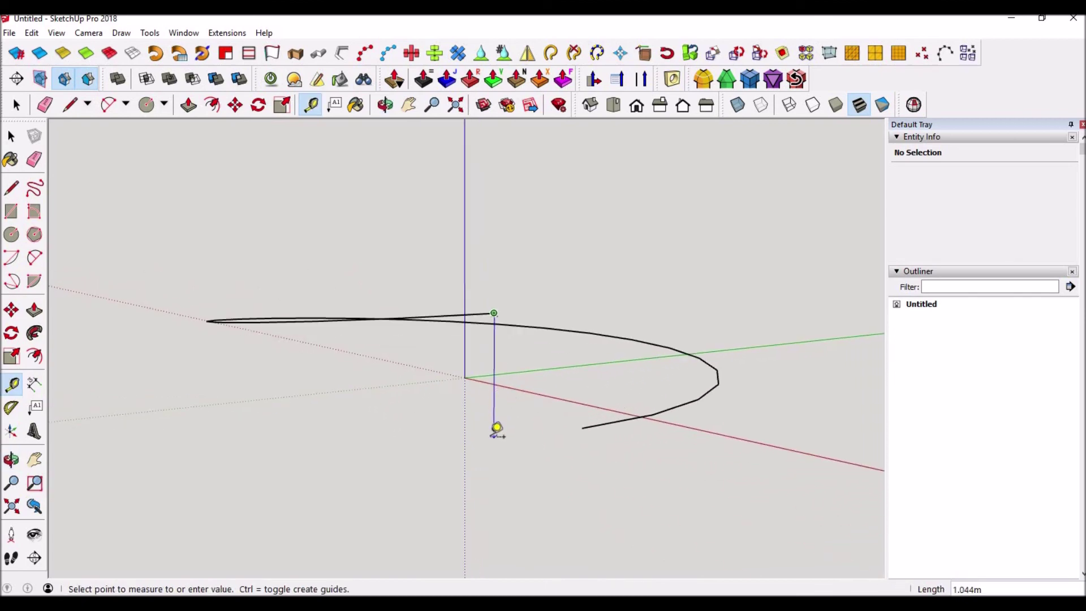
{"action": "key", "text": "Escape"}
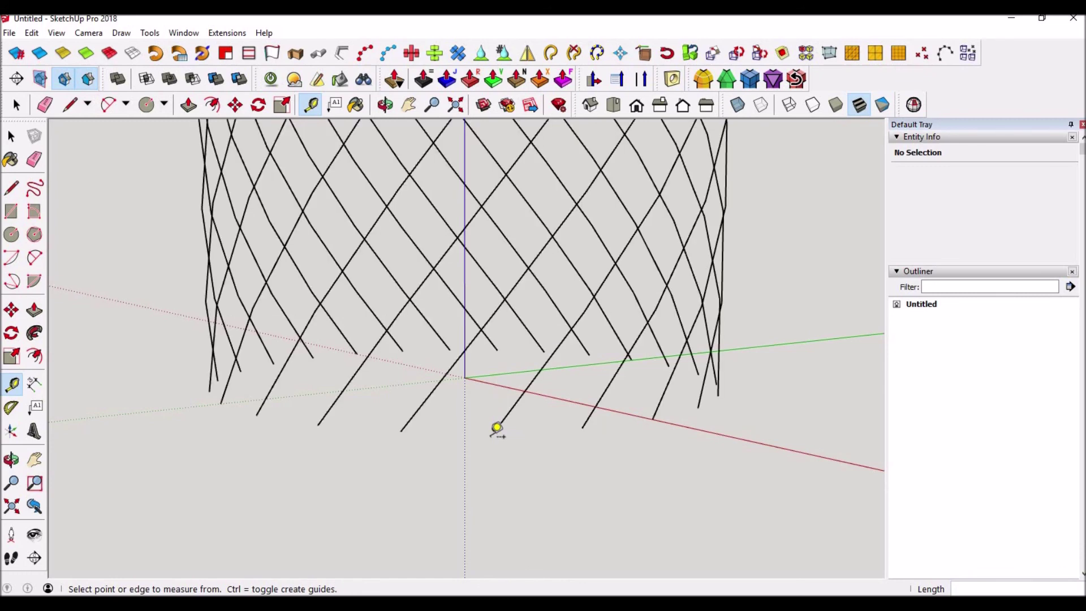
{"action": "key", "text": "ctrl+z"}
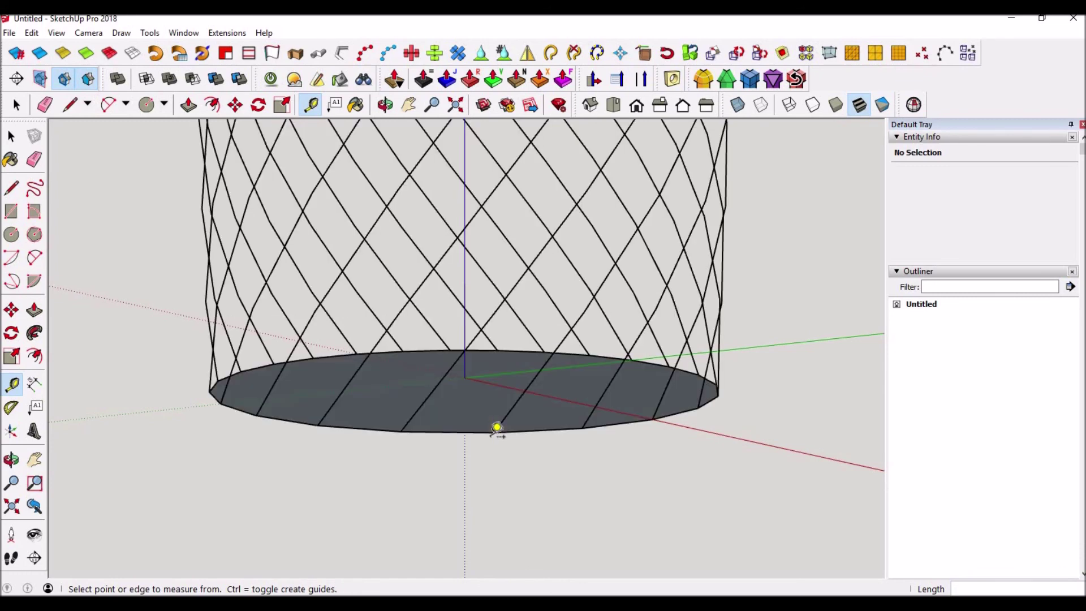
{"action": "key", "text": "ctrl+z"}
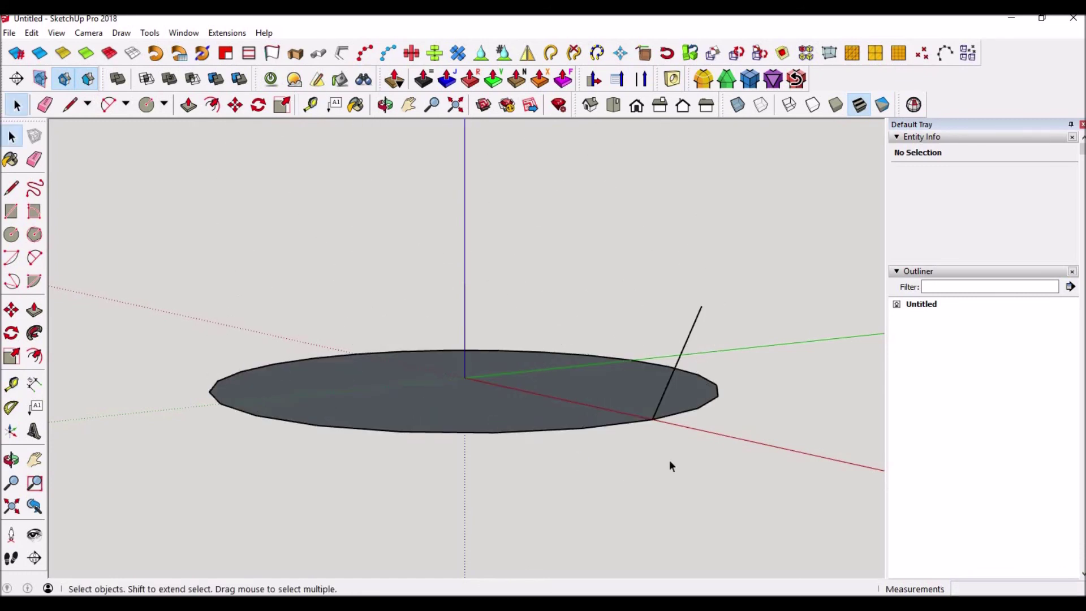
- Rotate-copy the slanted edge 15° about the origin into a ring of 24 edges
{"action": "middle_click_drag", "start_coordinate": [670, 462], "coordinate": [575, 440]}
{"action": "left_click", "coordinate": [570, 436]}
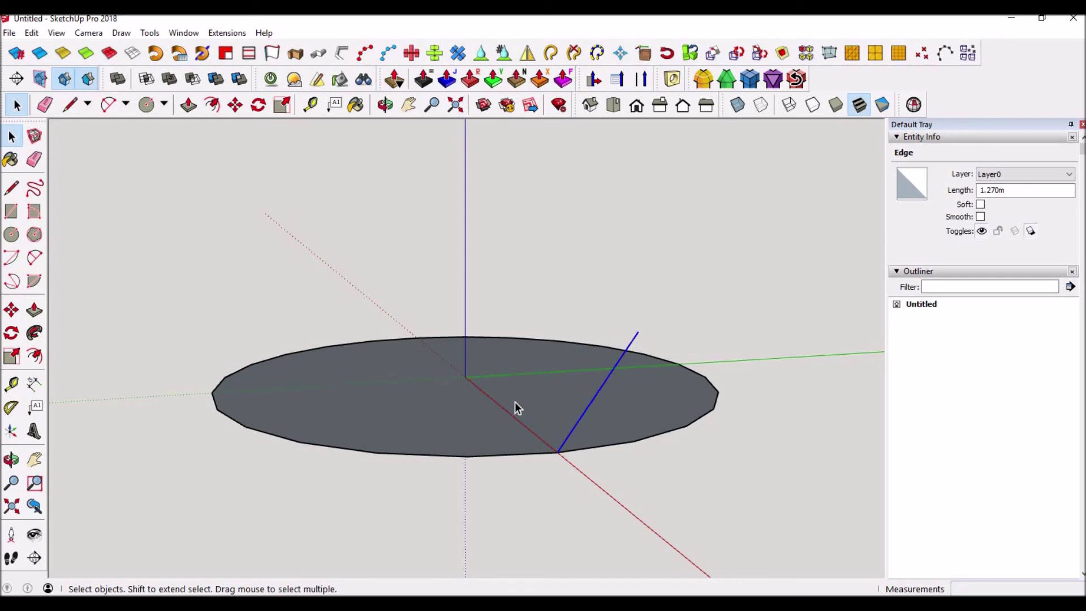
{"action": "key", "text": "q"}
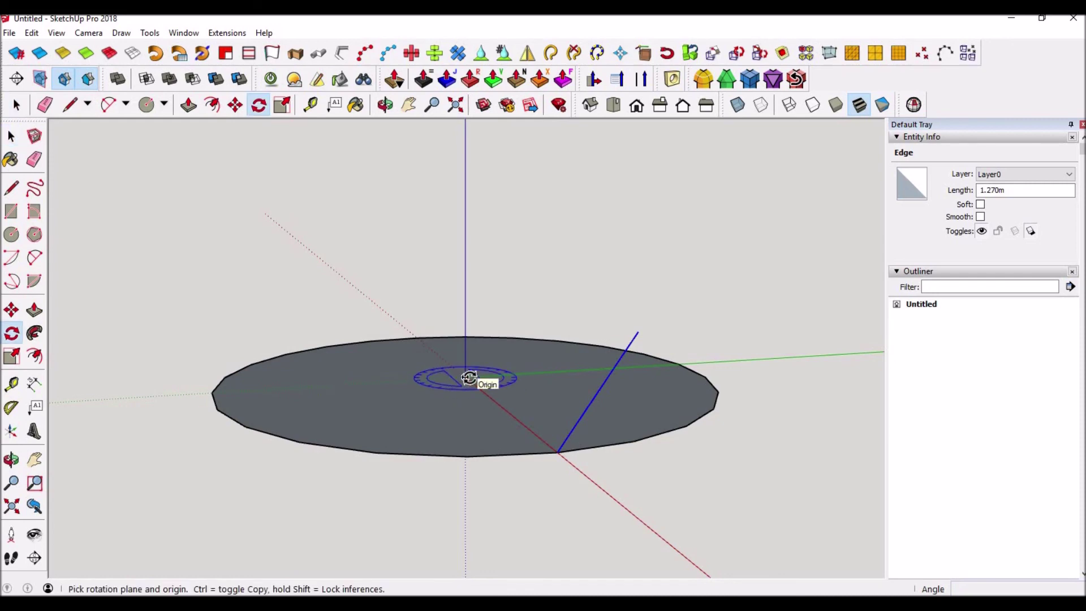
{"action": "left_click", "coordinate": [465, 378]}
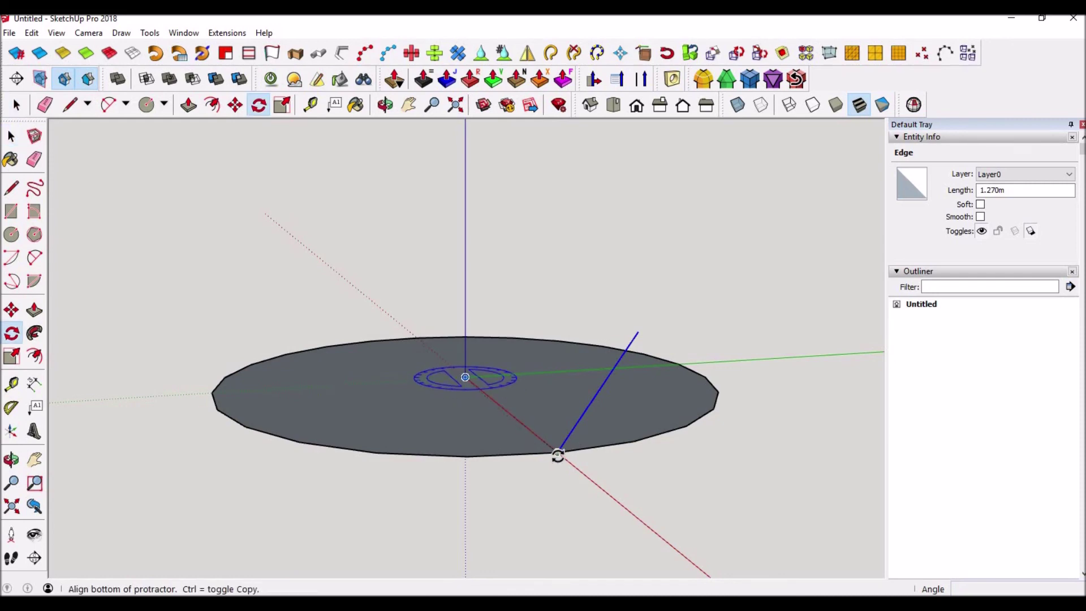
{"action": "left_click", "coordinate": [558, 453]}
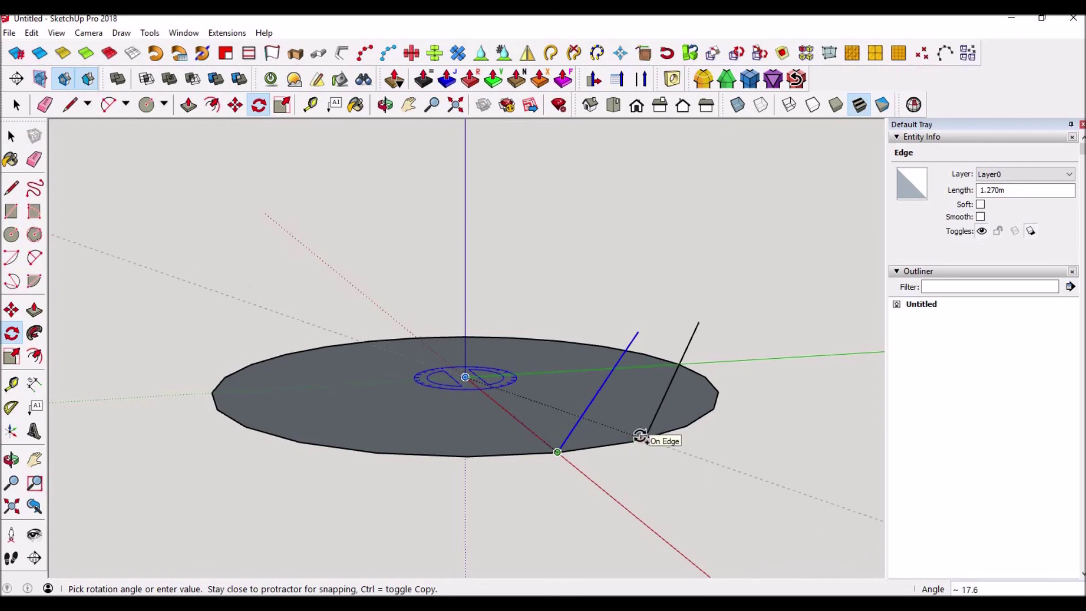
{"action": "left_click", "coordinate": [637, 439]}
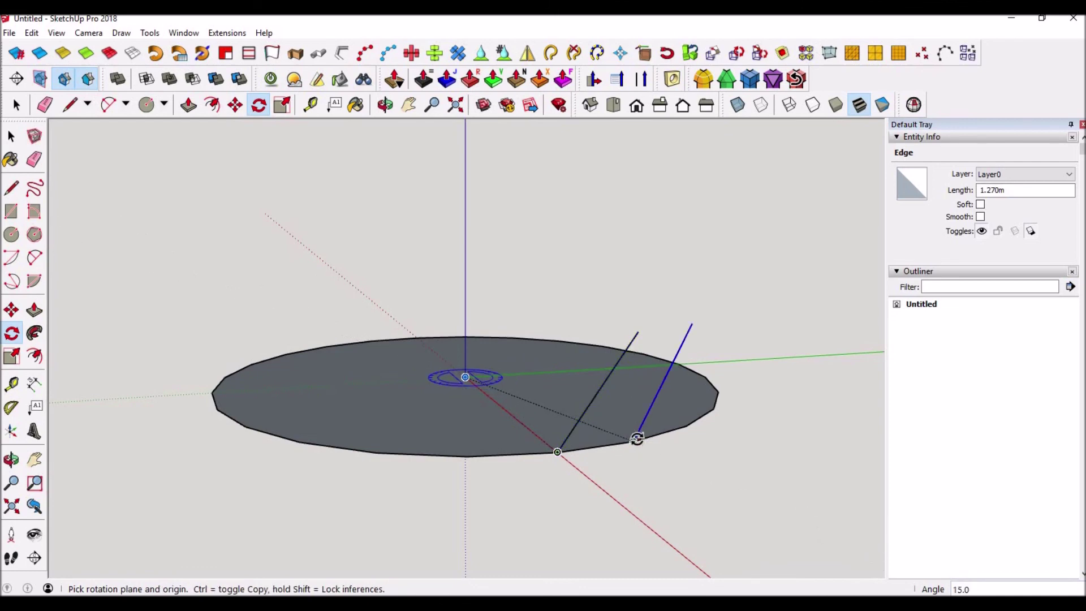
{"action": "type", "text": "x23"}
{"action": "key", "text": "Return"}
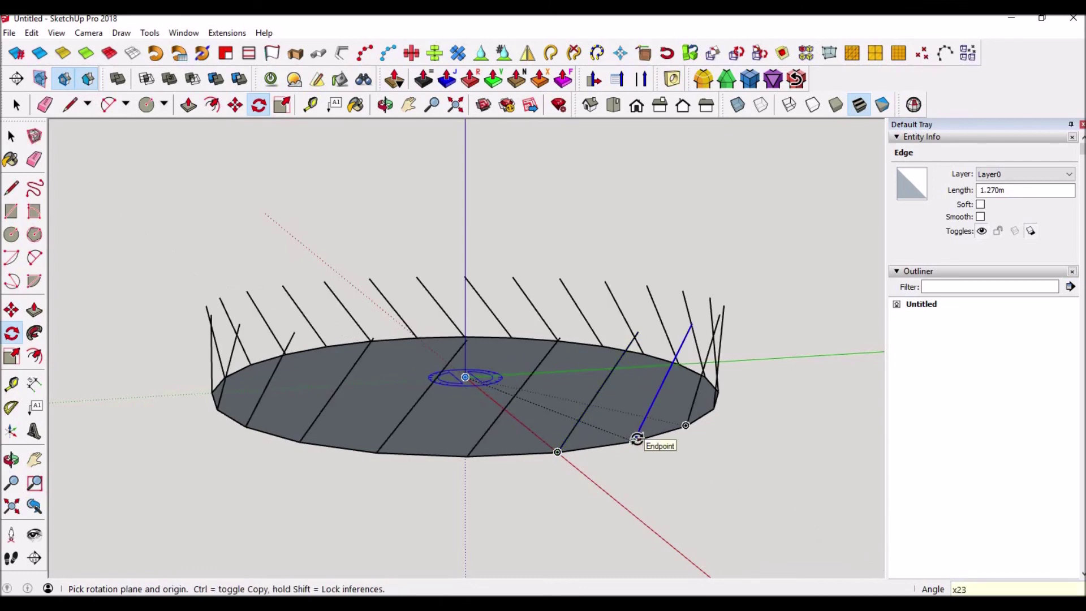
{"action": "key", "text": "space"}
- In Right view, copy the edge ring 1m higher and stack 23 copies upward
{"action": "middle_click_drag", "start_coordinate": [679, 514], "coordinate": [582, 475]}
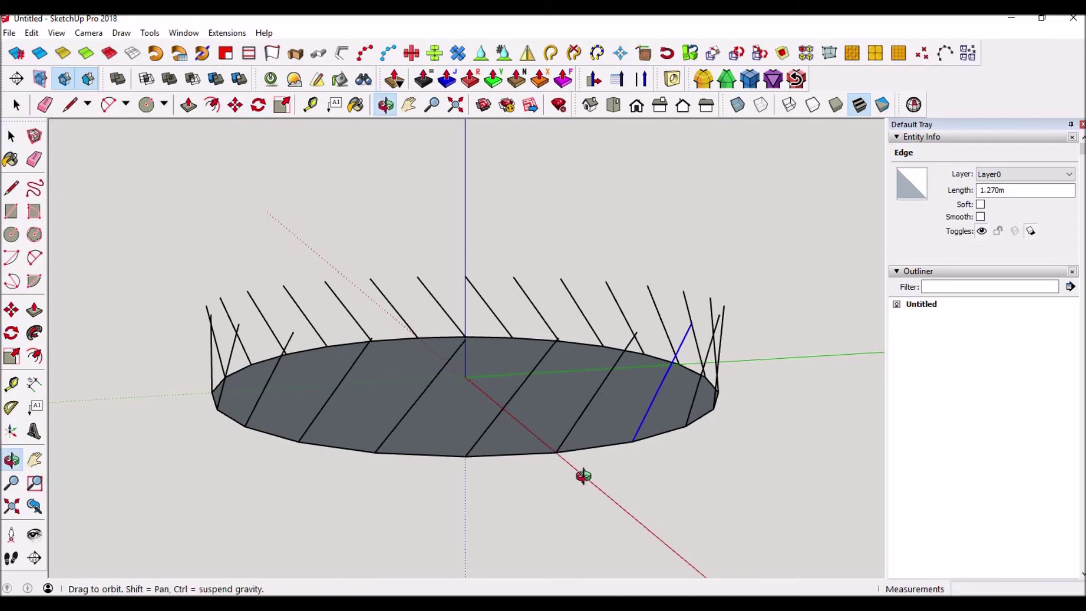
{"action": "key", "text": "F5"}
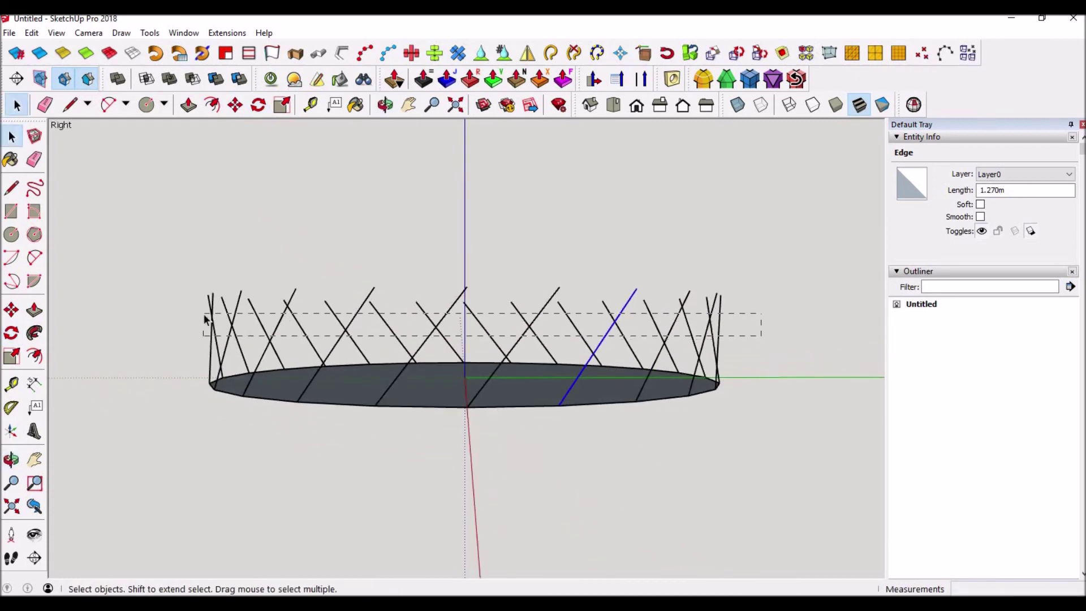
{"action": "key", "text": "m"}
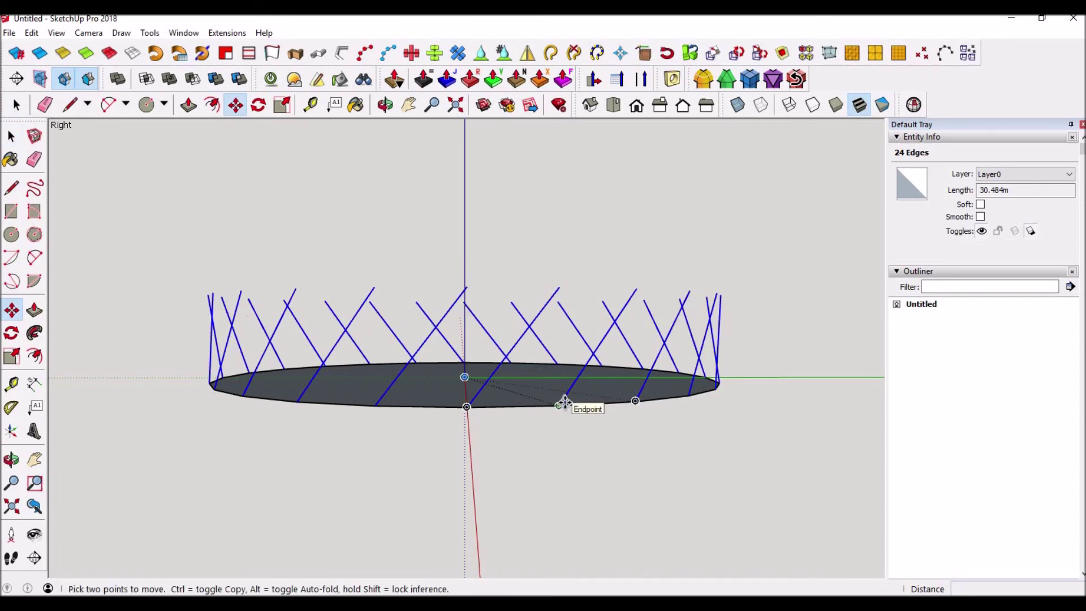
{"action": "key", "text": "ctrl"}
{"action": "left_click", "coordinate": [564, 382]}
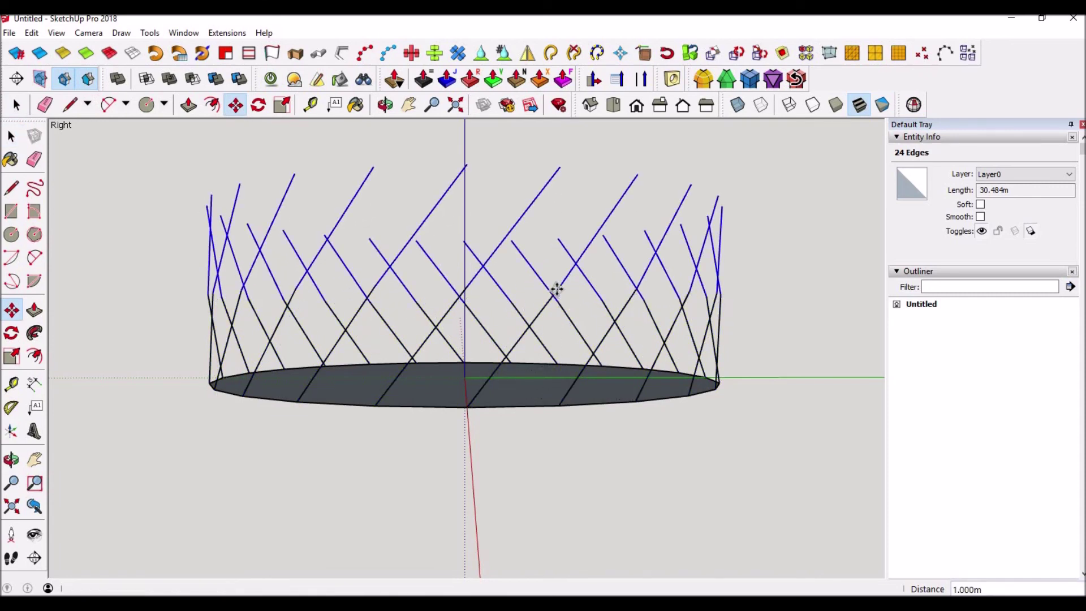
{"action": "left_click", "coordinate": [555, 298]}
{"action": "type", "text": "x23"}
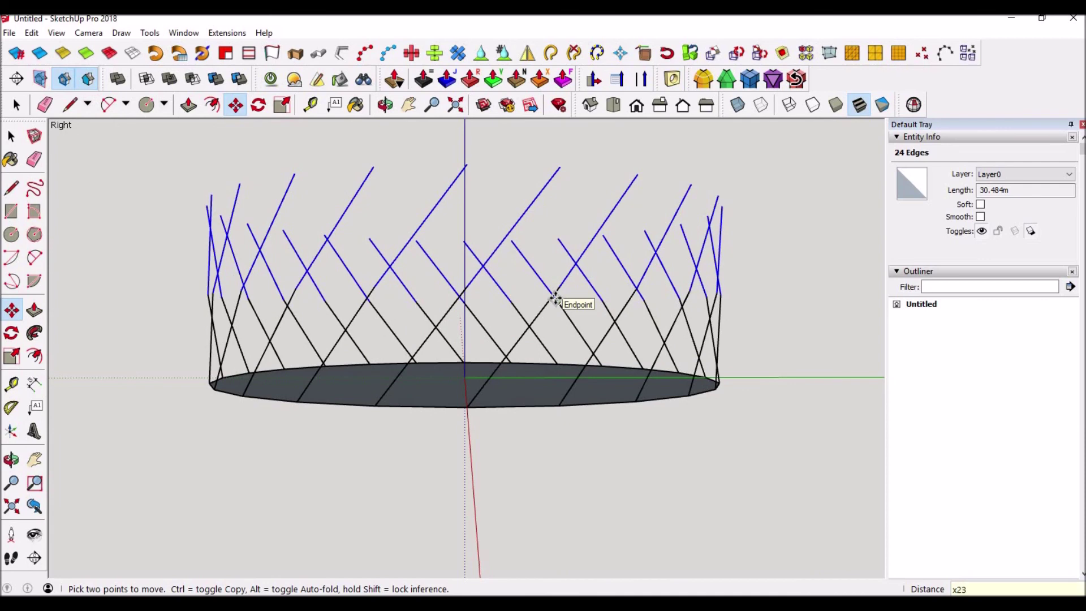
{"action": "key", "text": "Return"}
- Delete the bottom disc face of the lattice tube
{"action": "key", "text": "space"}
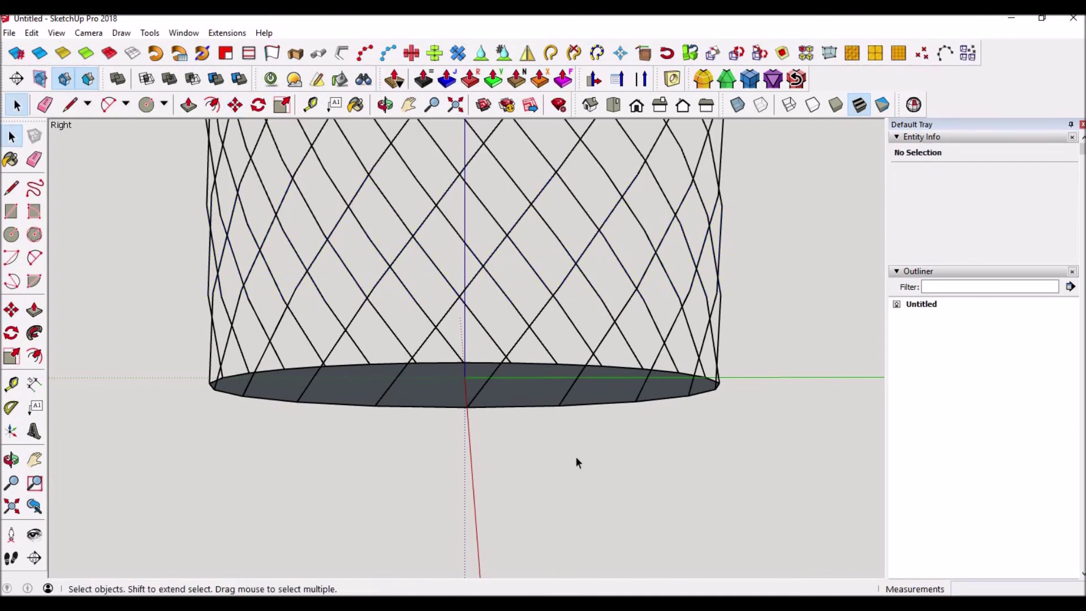
{"action": "scroll", "coordinate": [575, 456], "scroll_direction": "down", "scroll_amount": 2}
{"action": "left_click", "coordinate": [552, 422]}
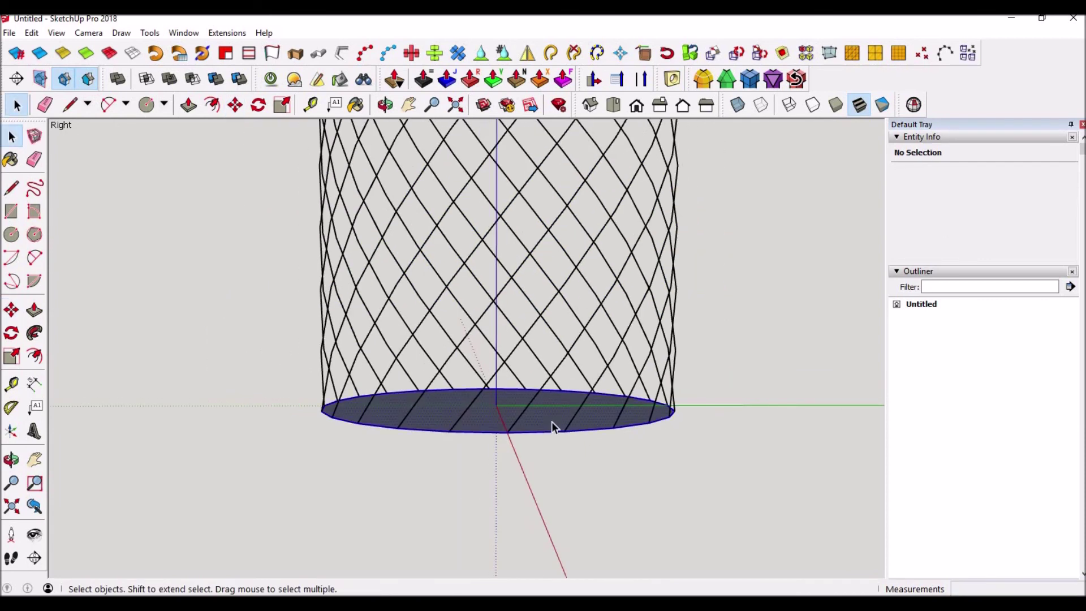
{"action": "key", "text": "Delete"}
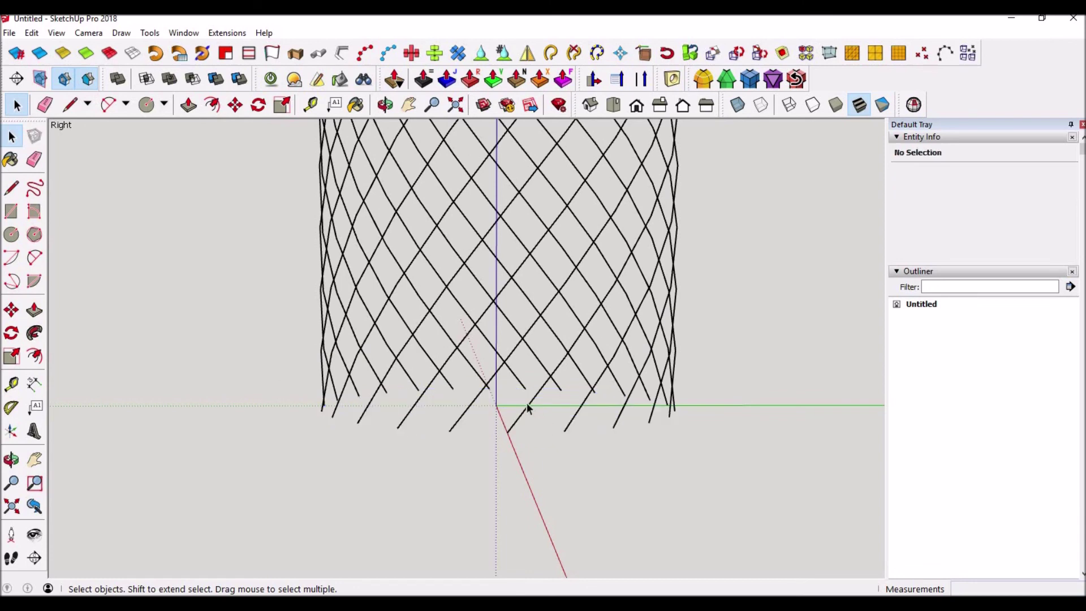
- Erase all the lattice tube's edges, leaving only the S-curve, then select it
{"action": "left_click", "coordinate": [527, 412]}
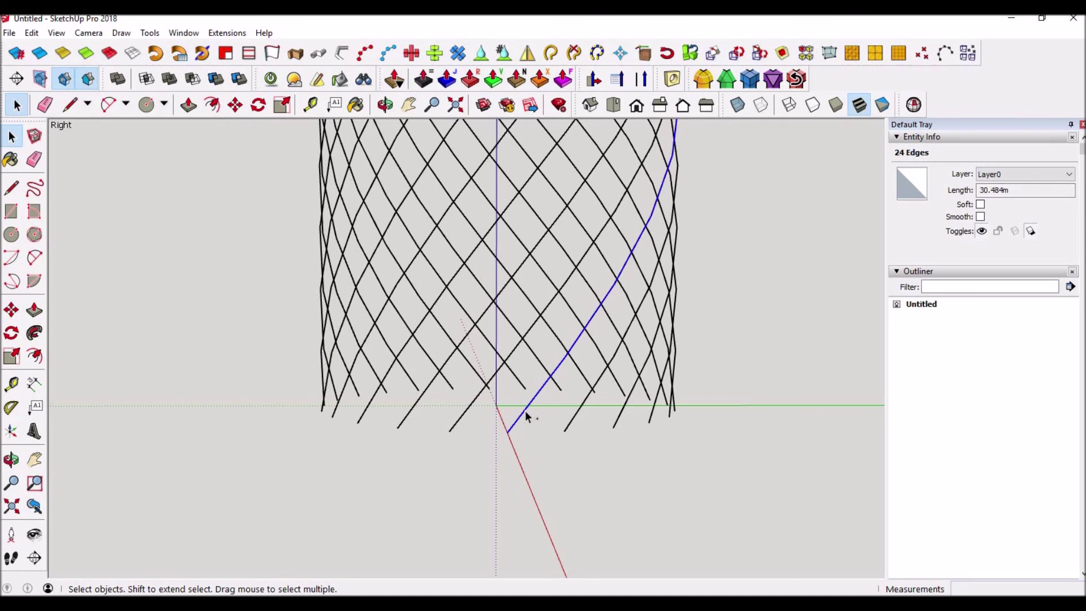
{"action": "key", "text": "shift+z"}
{"action": "scroll", "coordinate": [389, 180], "scroll_direction": "down", "scroll_amount": 2}
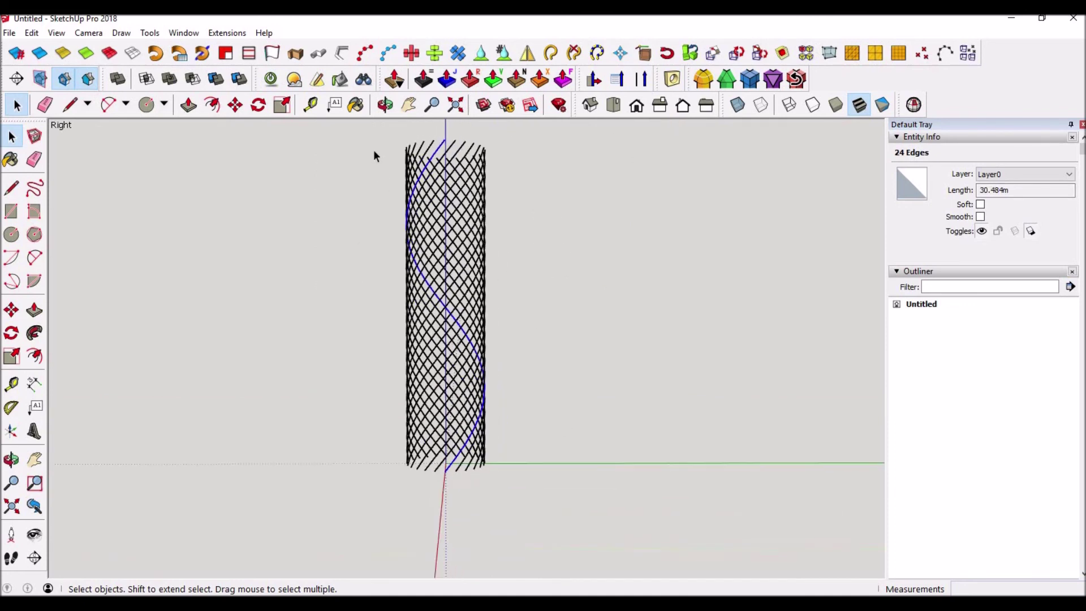
{"action": "left_click_drag", "start_coordinate": [379, 140], "coordinate": [571, 467]}
{"action": "key", "text": "Delete"}
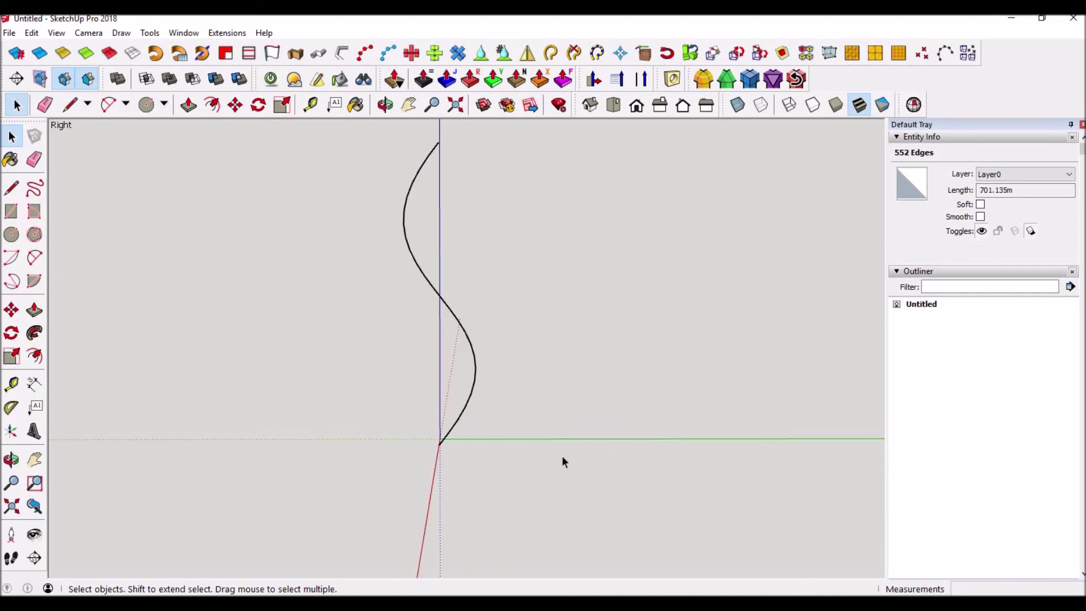
{"action": "left_click_drag", "start_coordinate": [392, 137], "coordinate": [568, 474]}
- Scale the S-curve down along the blue axis into a single helix turn
{"action": "key", "text": "s"}
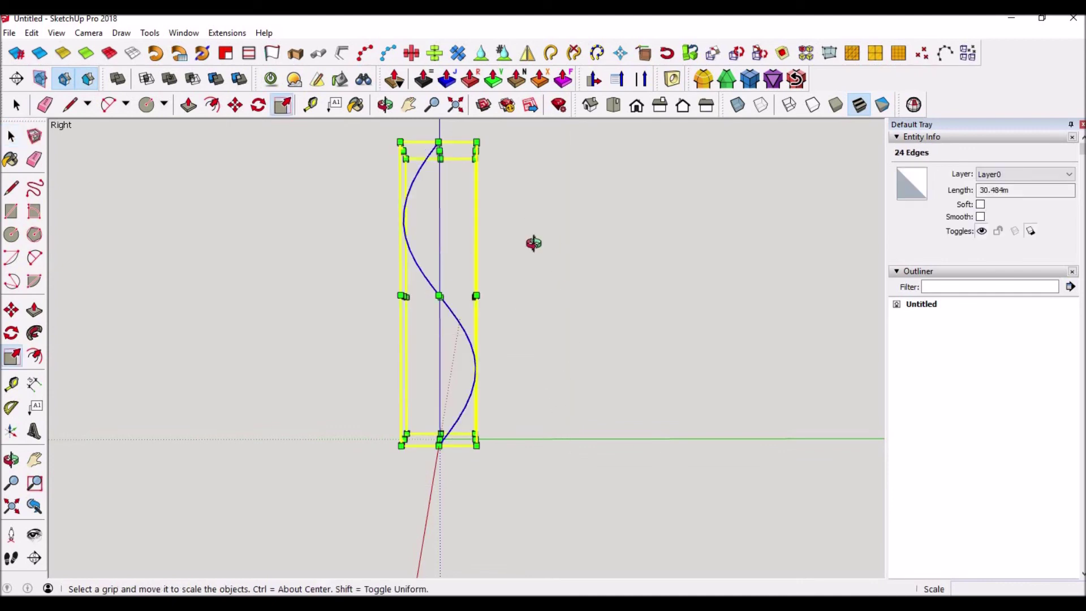
{"action": "middle_click_drag", "start_coordinate": [529, 238], "coordinate": [439, 165]}
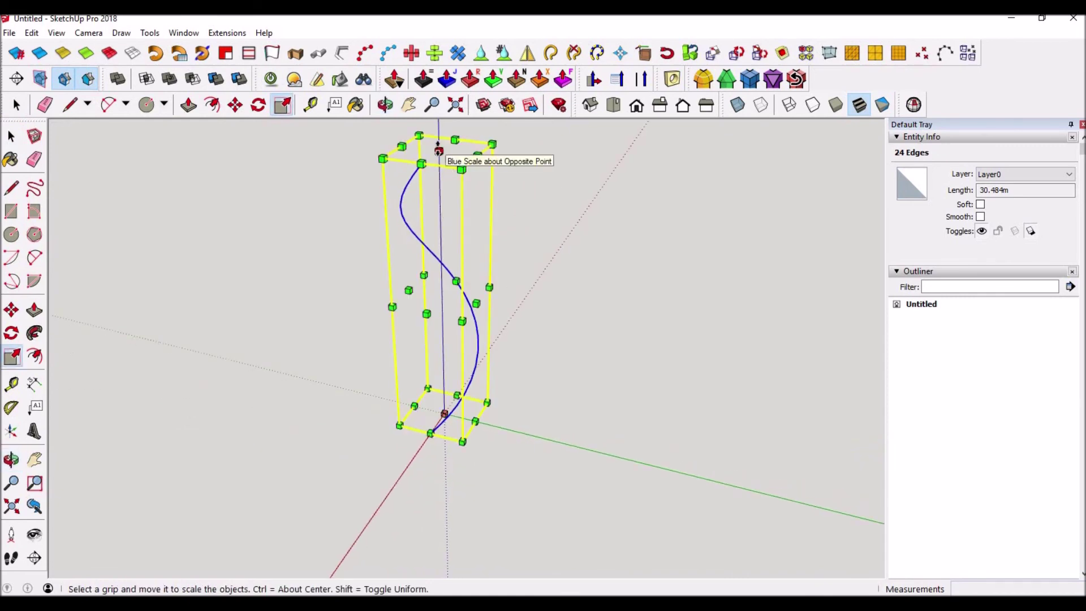
{"action": "left_click_drag", "start_coordinate": [439, 151], "coordinate": [439, 191]}
{"action": "key", "text": "space"}
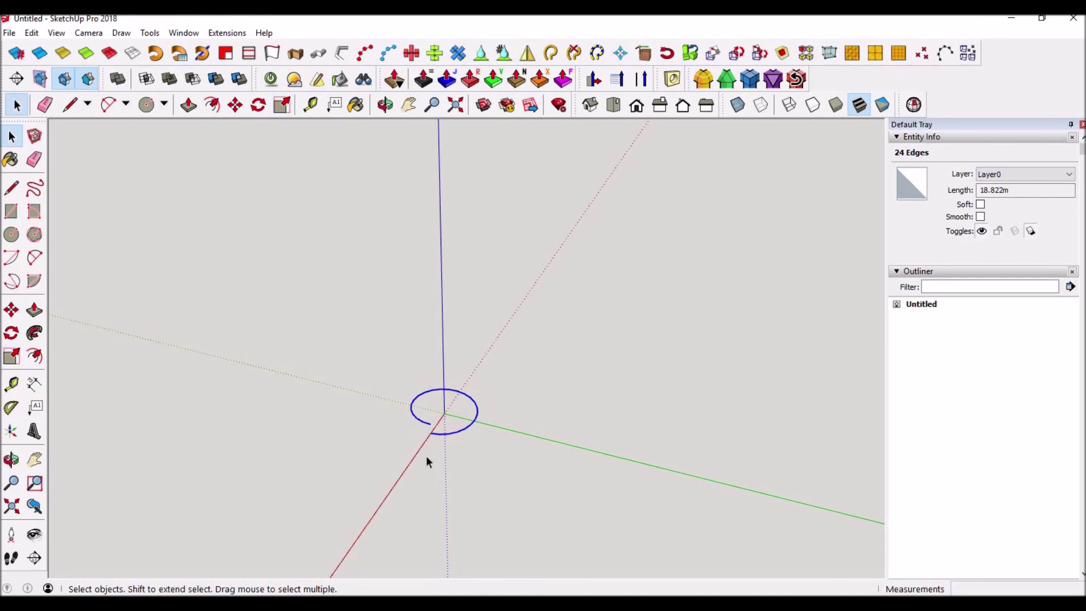
{"action": "scroll", "coordinate": [436, 424], "scroll_direction": "up", "scroll_amount": 5}
{"action": "left_click", "coordinate": [443, 399]}
{"action": "middle_click_drag", "start_coordinate": [493, 388], "coordinate": [465, 419]}
{"action": "scroll", "coordinate": [492, 405], "scroll_direction": "up", "scroll_amount": 3}
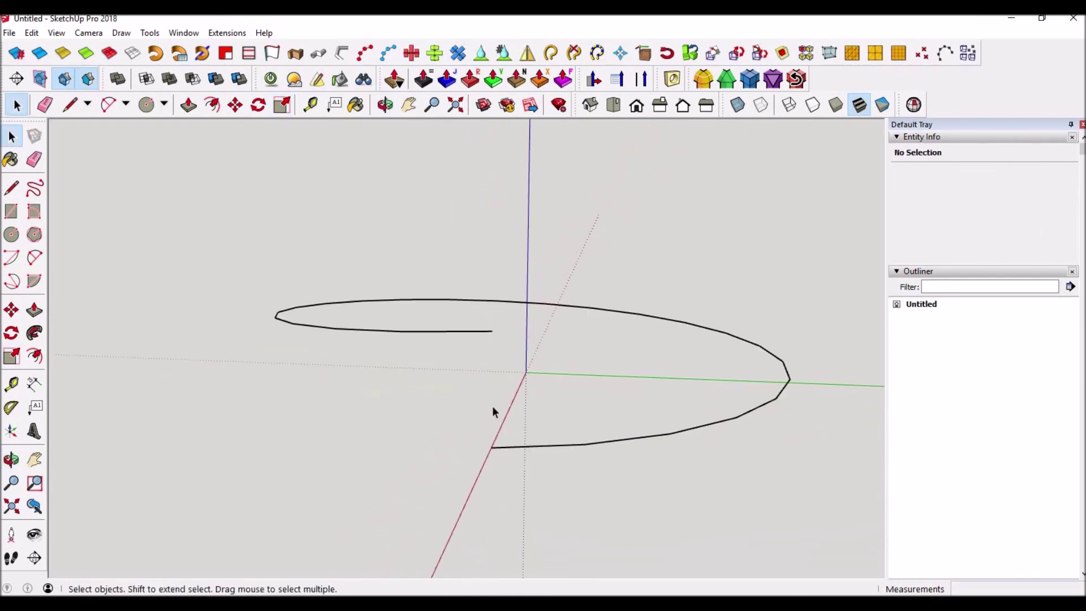
- Measure the 1 m rise between the turn's two ends, then select the whole turn
{"action": "key", "text": "t"}
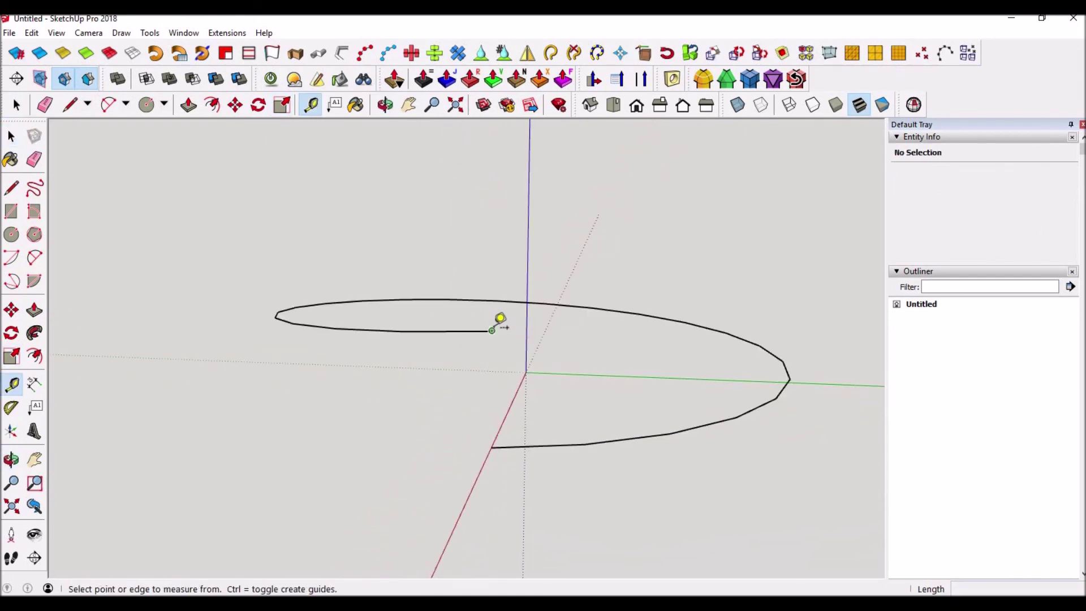
{"action": "left_click", "coordinate": [491, 331]}
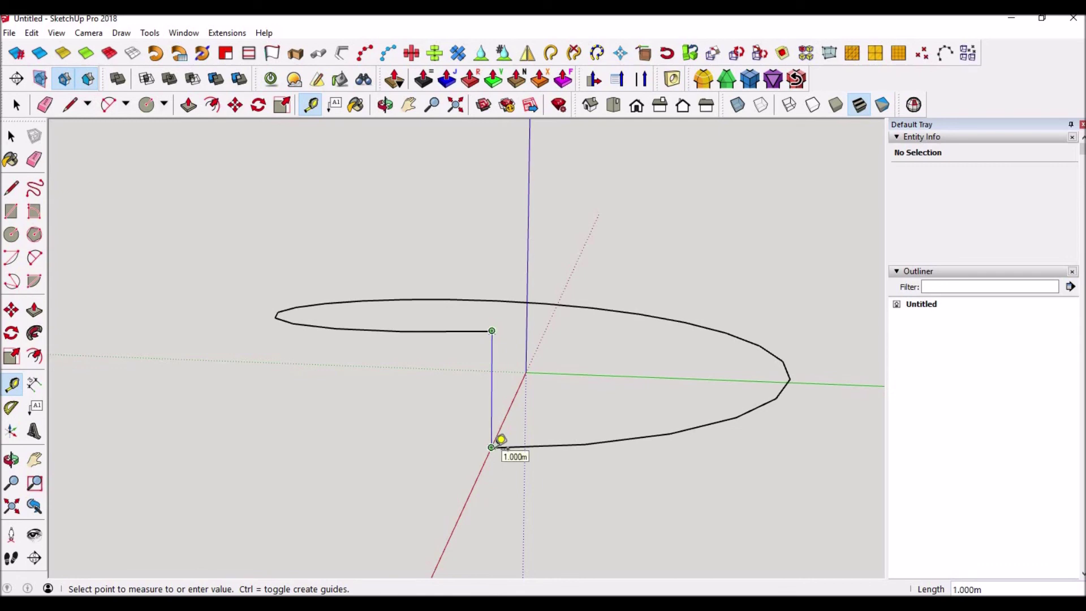
{"action": "key", "text": "Escape"}
{"action": "key", "text": "space"}
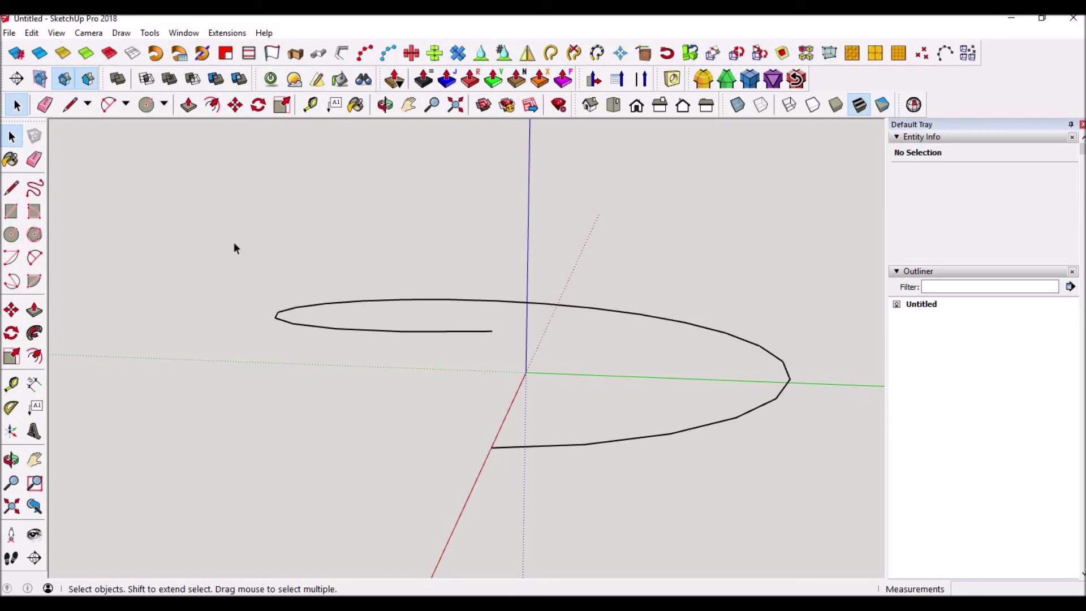
{"action": "left_click_drag", "start_coordinate": [231, 216], "coordinate": [833, 501]}
{"action": "key", "text": "m"}
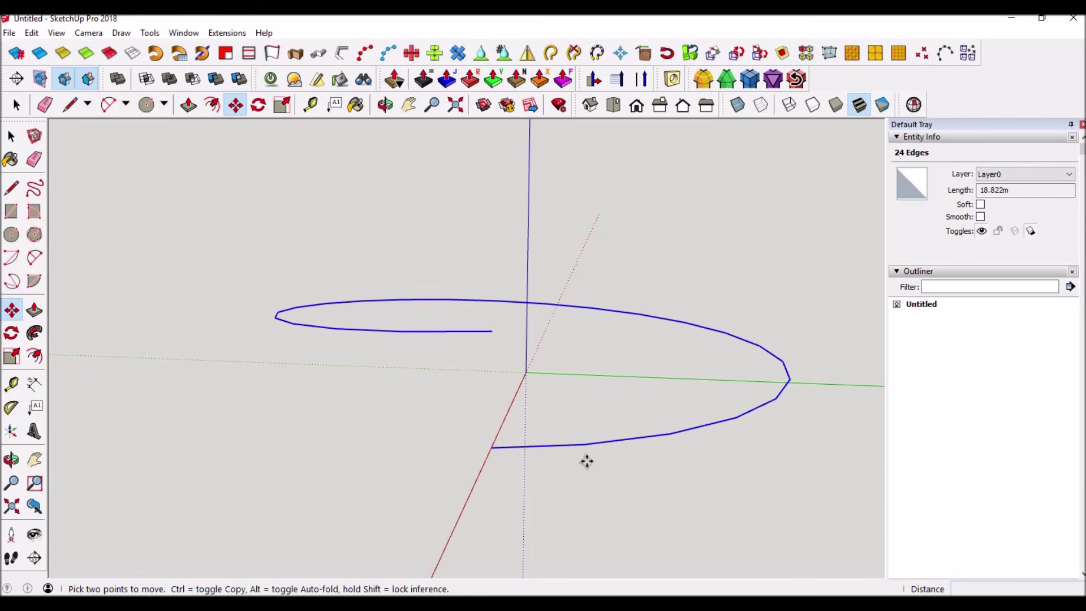
- Copy the helix turn 1 m up end to end and repeat it x8
{"action": "left_click", "coordinate": [491, 448]}
{"action": "key", "text": "ctrl"}
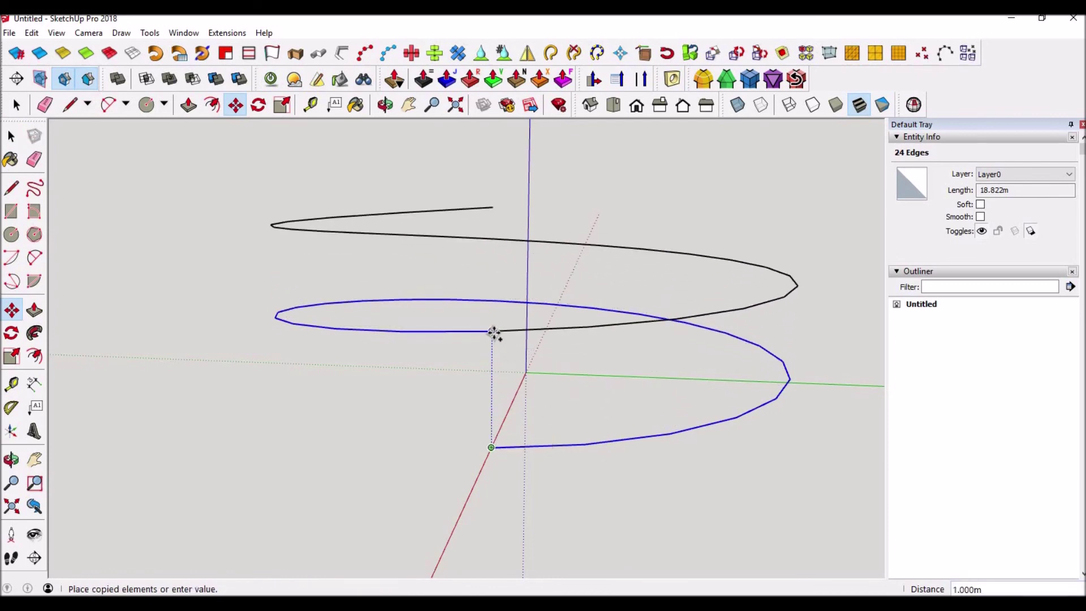
{"action": "left_click", "coordinate": [493, 333]}
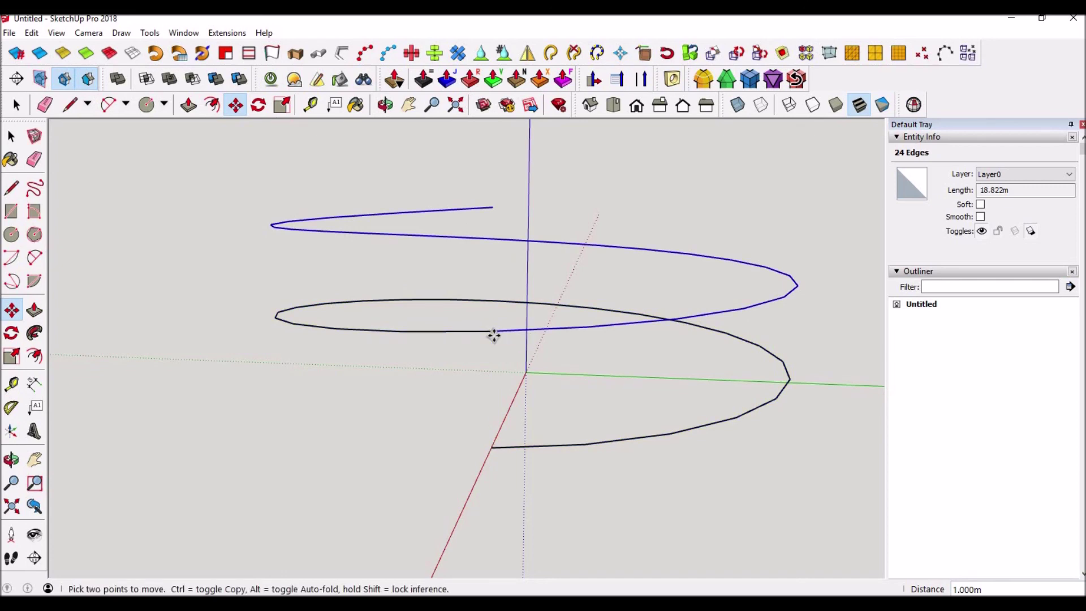
{"action": "type", "text": "x8"}
{"action": "key", "text": "Return"}
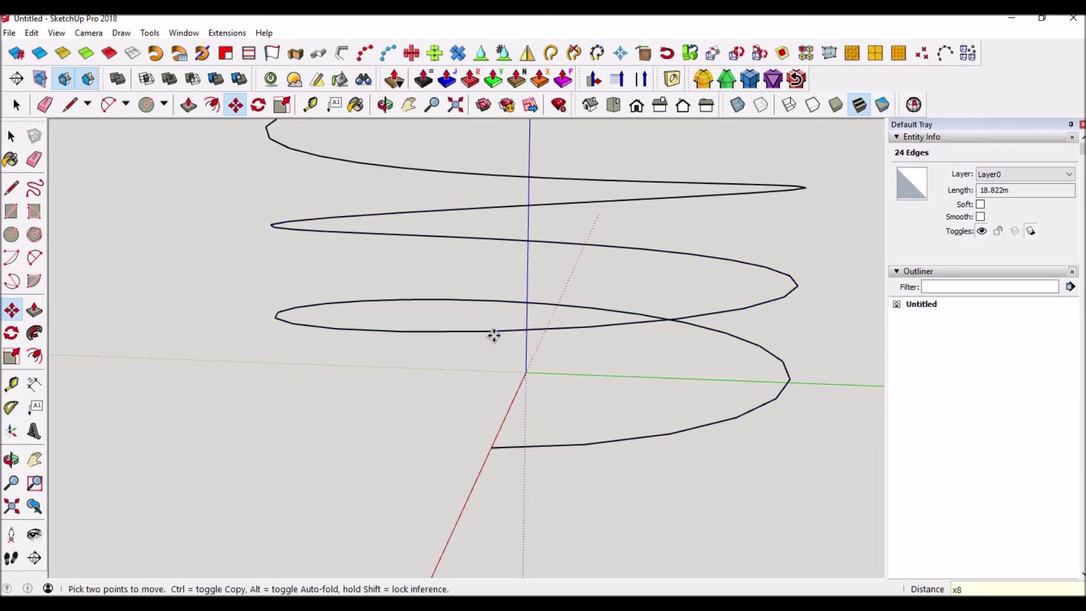
- Select the whole stacked spiral and make it one group
{"action": "key", "text": "space"}
{"action": "key", "text": "shift+z"}
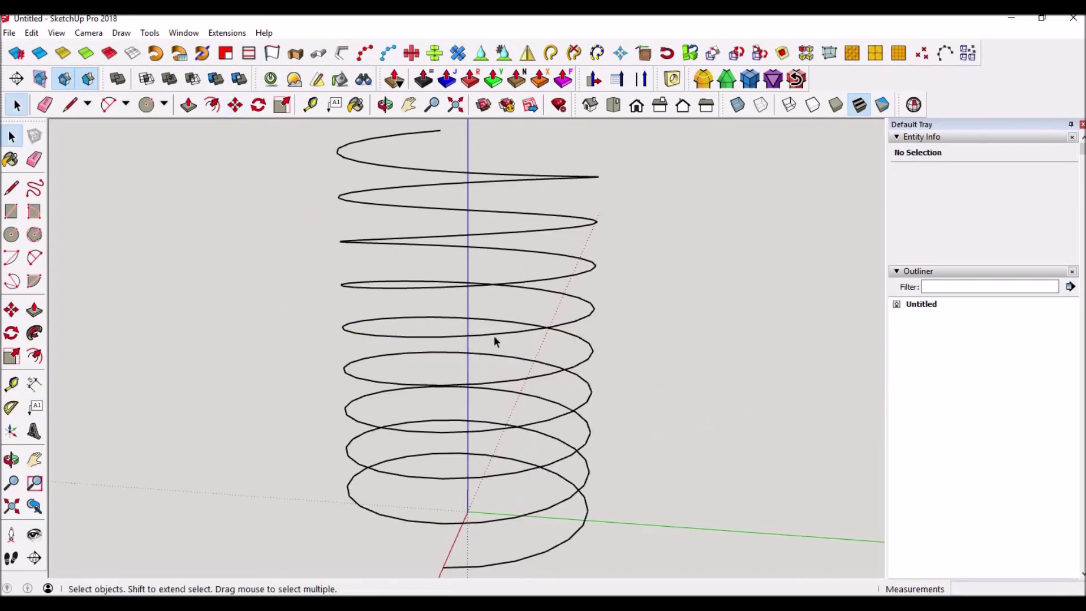
{"action": "left_click_drag", "start_coordinate": [303, 156], "coordinate": [626, 552]}
{"action": "right_click", "coordinate": [511, 374]}
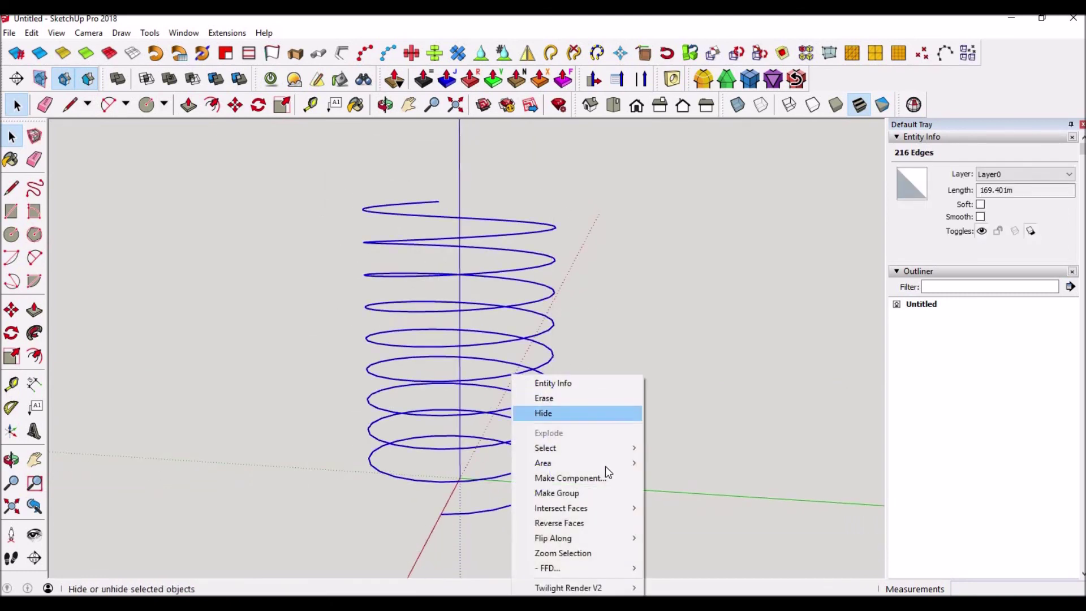
{"action": "left_click", "coordinate": [590, 492]}
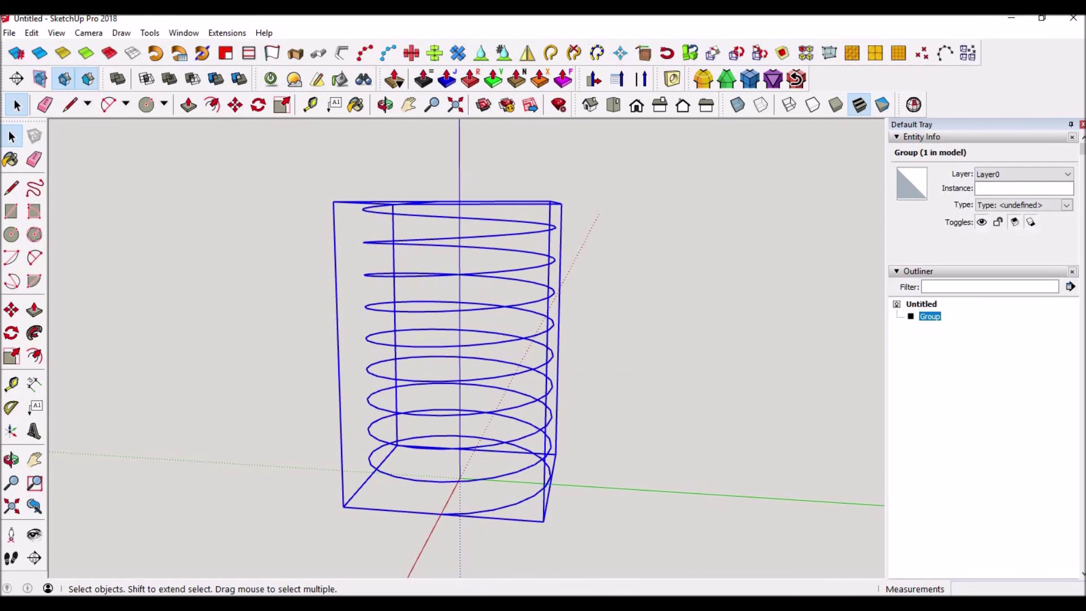
{"action": "left_click", "coordinate": [97, 560]}
- Return from the thread reference to the model, orbit the spiral group and open the Edit menu
{"action": "key", "text": "o"}
{"action": "middle_click_drag", "start_coordinate": [446, 381], "coordinate": [561, 430]}
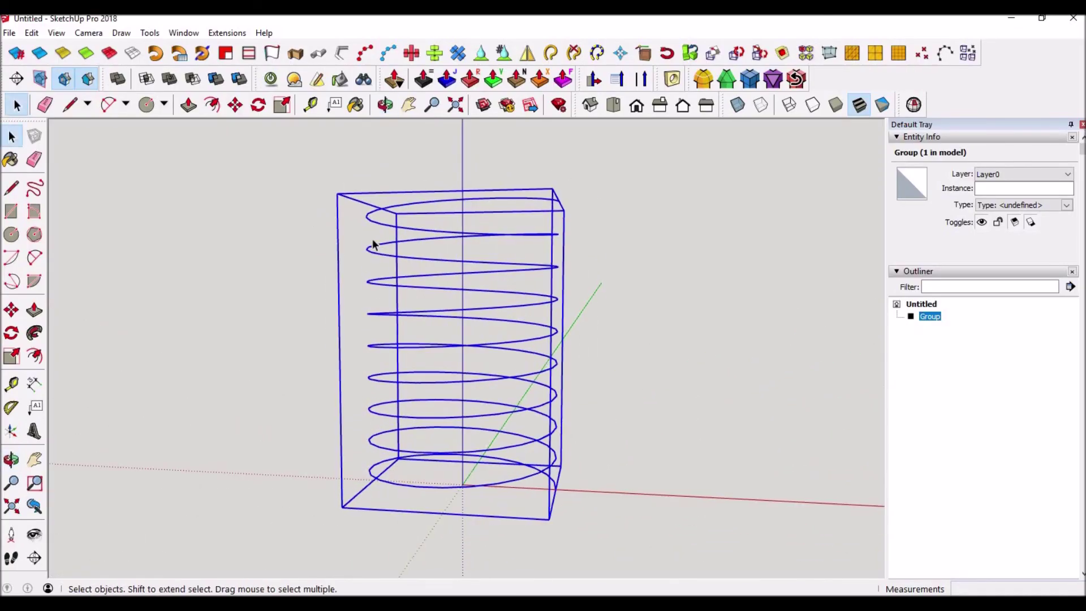
{"action": "left_click", "coordinate": [32, 32]}
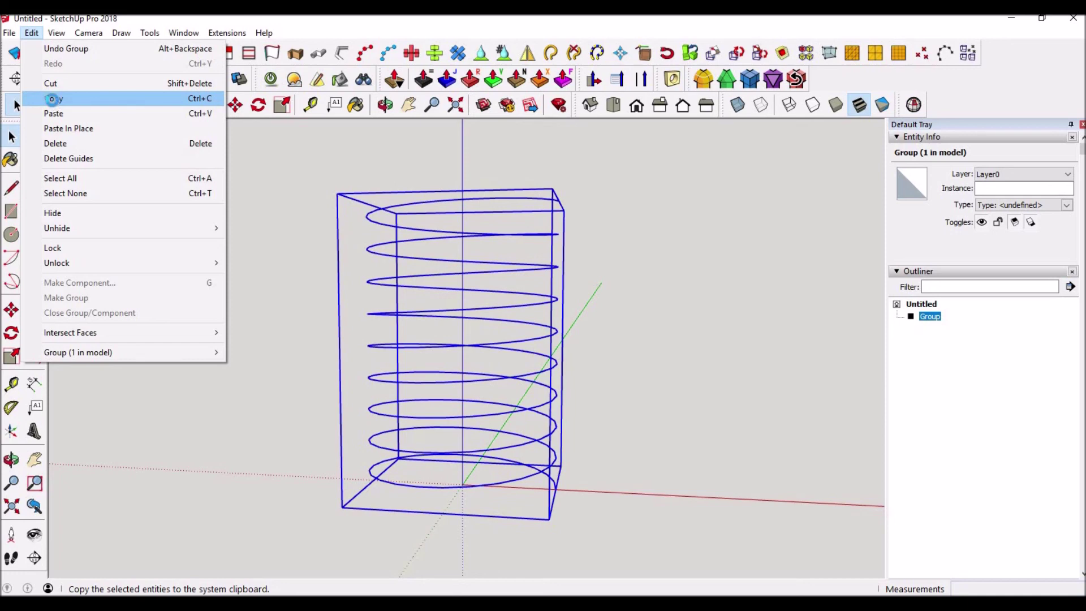
- Copy the spiral group and paste it in place
{"action": "left_click", "coordinate": [54, 100]}
{"action": "left_click", "coordinate": [31, 34]}
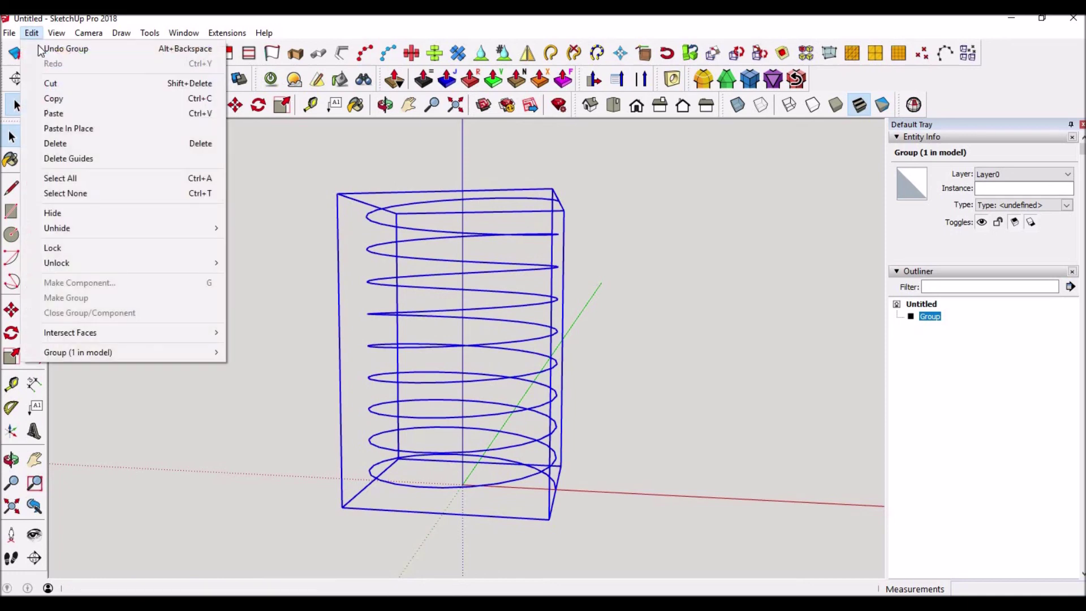
{"action": "left_click", "coordinate": [74, 129]}
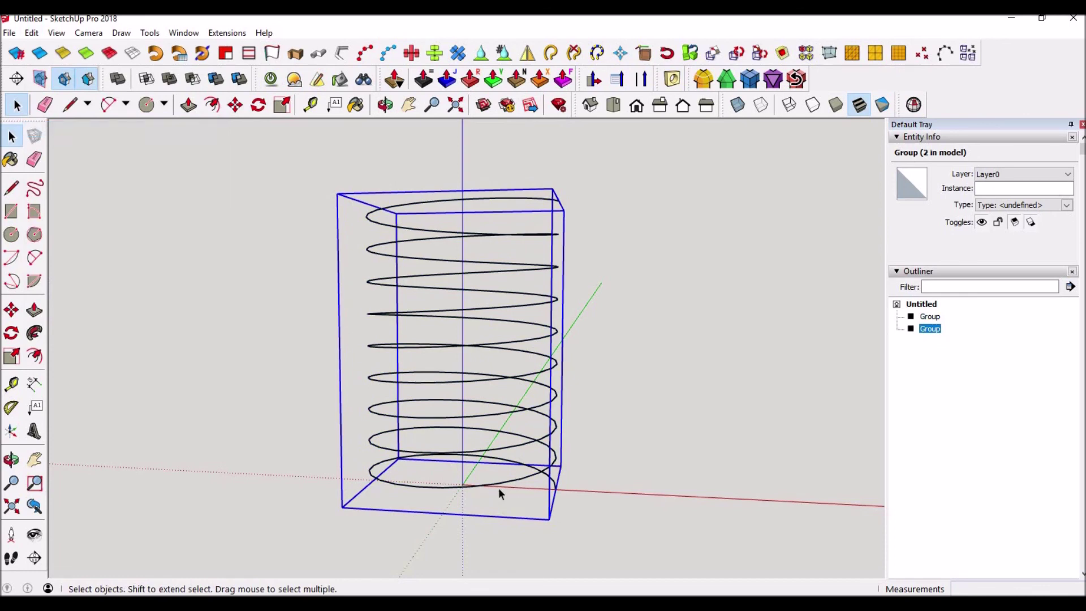
{"action": "middle_click_drag", "start_coordinate": [499, 493], "coordinate": [520, 330]}
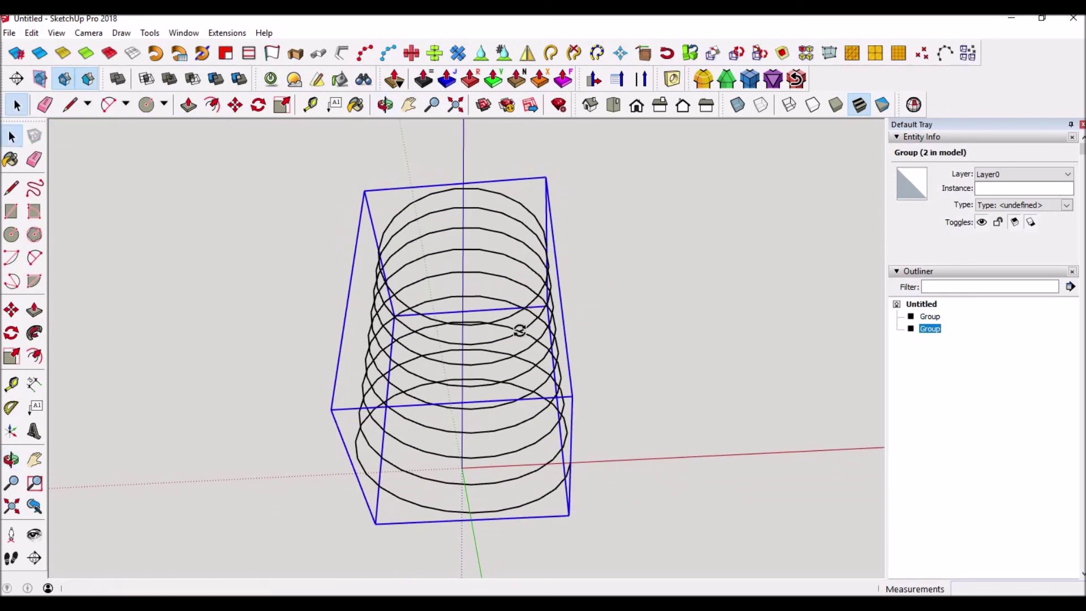
- Rotate the pasted spiral 180° about the origin so the two coils interleave
{"action": "key", "text": "q"}
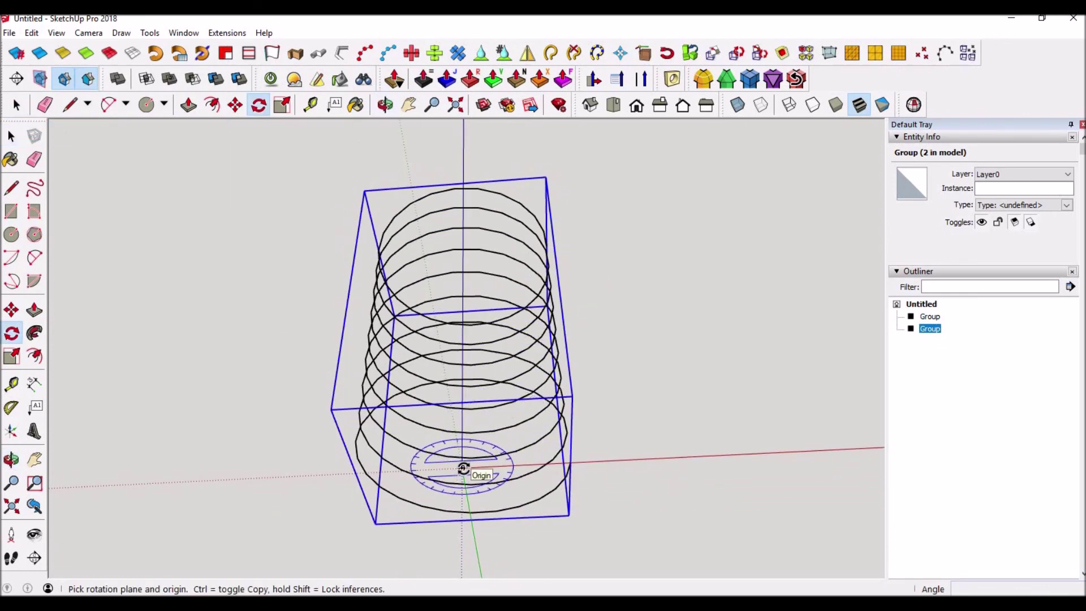
{"action": "left_click", "coordinate": [462, 469]}
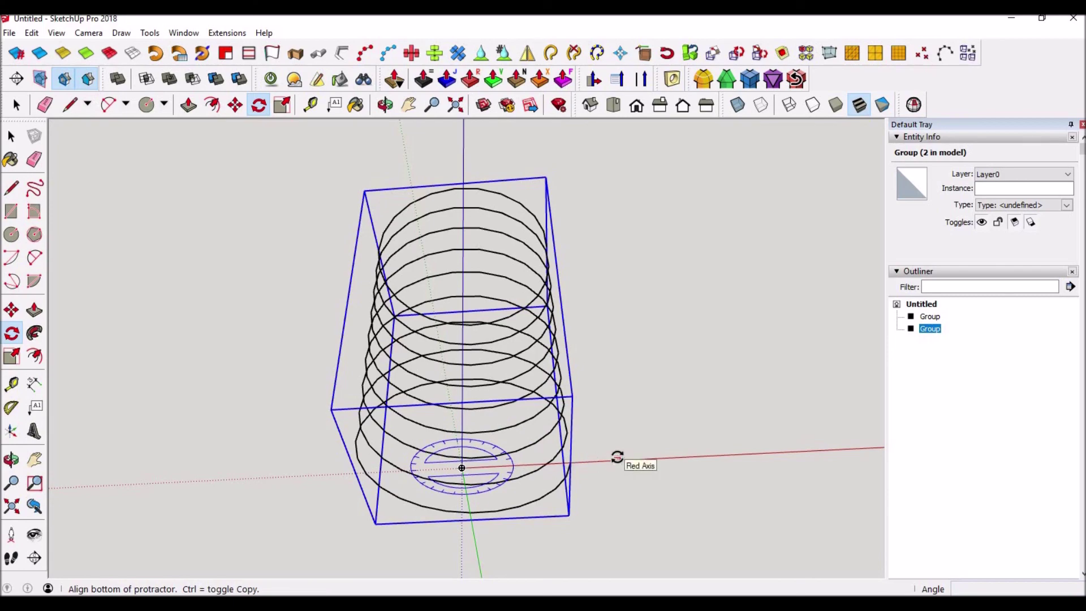
{"action": "left_click", "coordinate": [617, 459]}
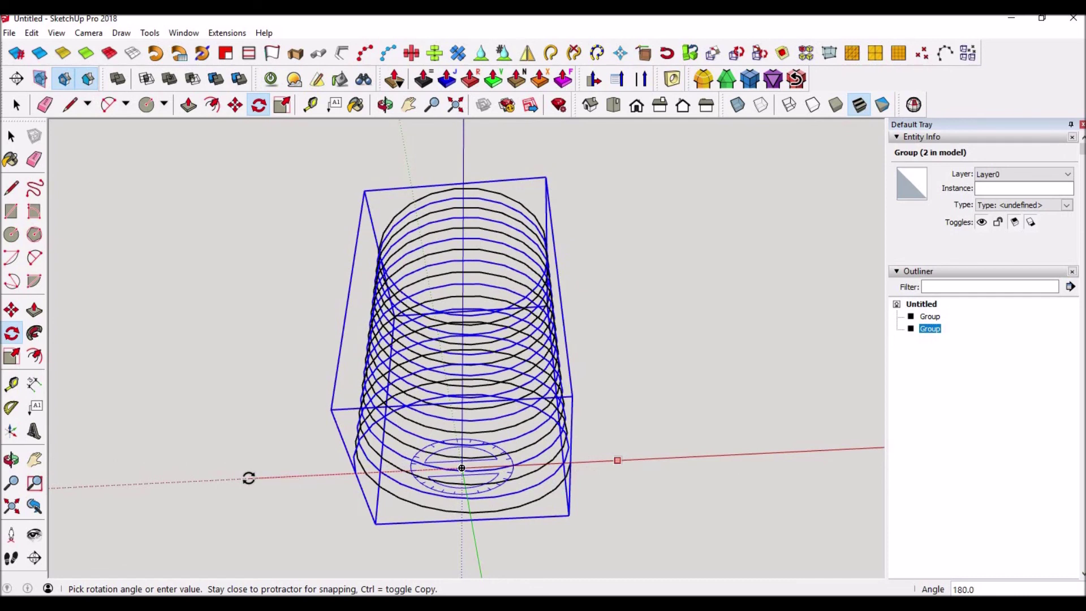
{"action": "left_click", "coordinate": [248, 478]}
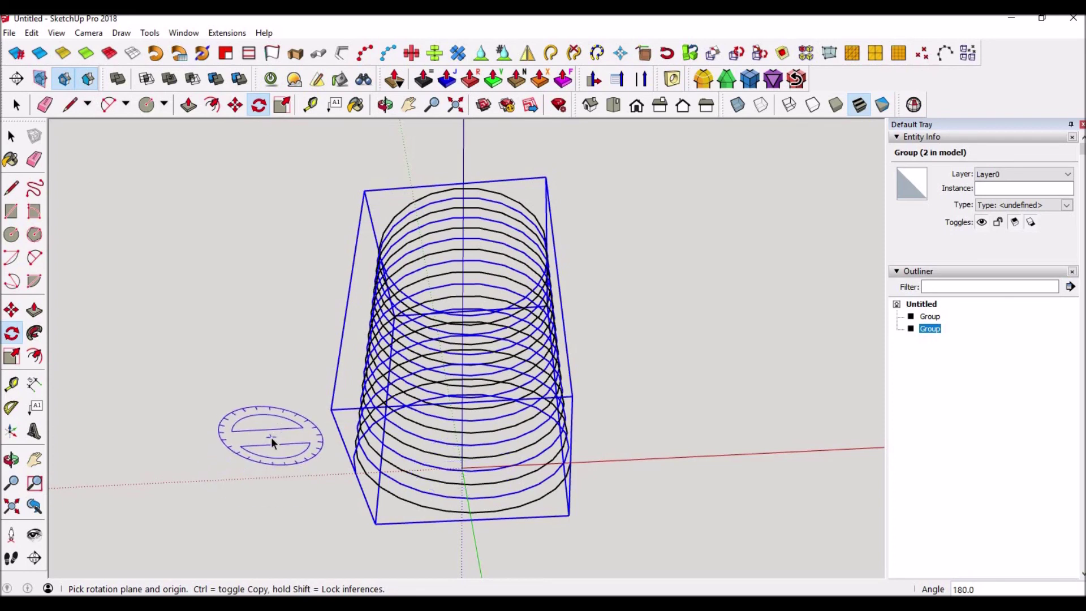
{"action": "key", "text": "space"}
{"action": "left_click", "coordinate": [570, 513]}
{"action": "middle_click_drag", "start_coordinate": [569, 514], "coordinate": [545, 550]}
{"action": "key", "text": "c"}
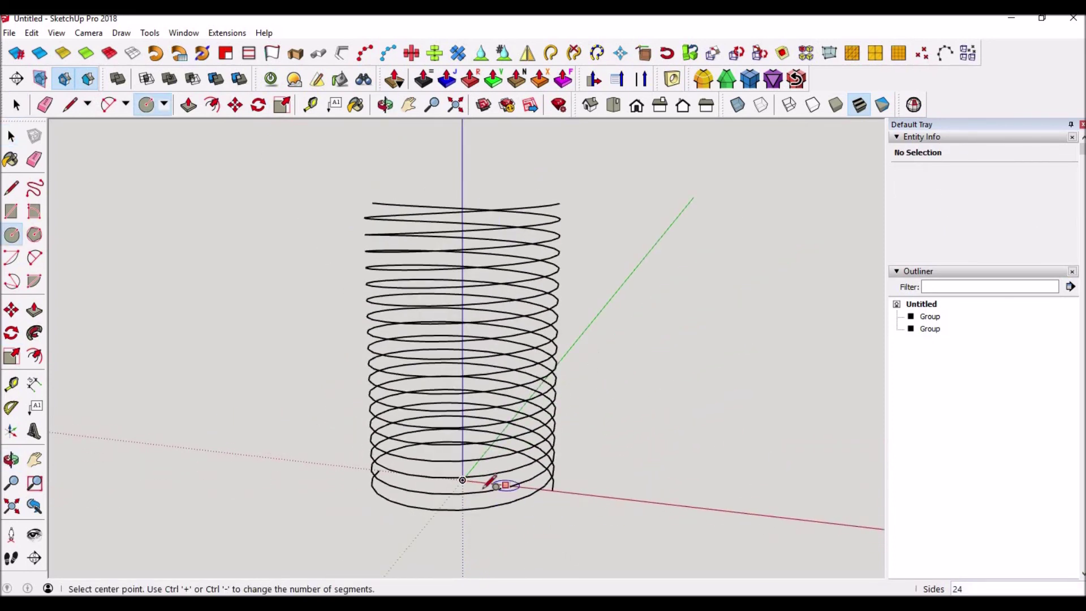
- Draw a circle at the origin to the spiral's outer edge and extrude it 9 m
{"action": "left_click", "coordinate": [462, 480]}
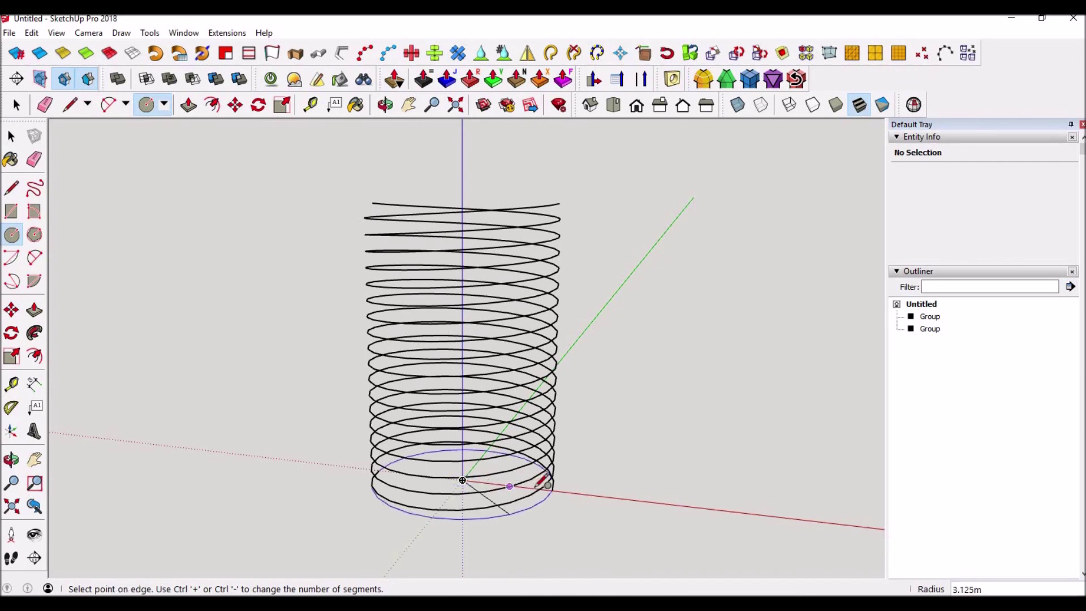
{"action": "left_click", "coordinate": [552, 490]}
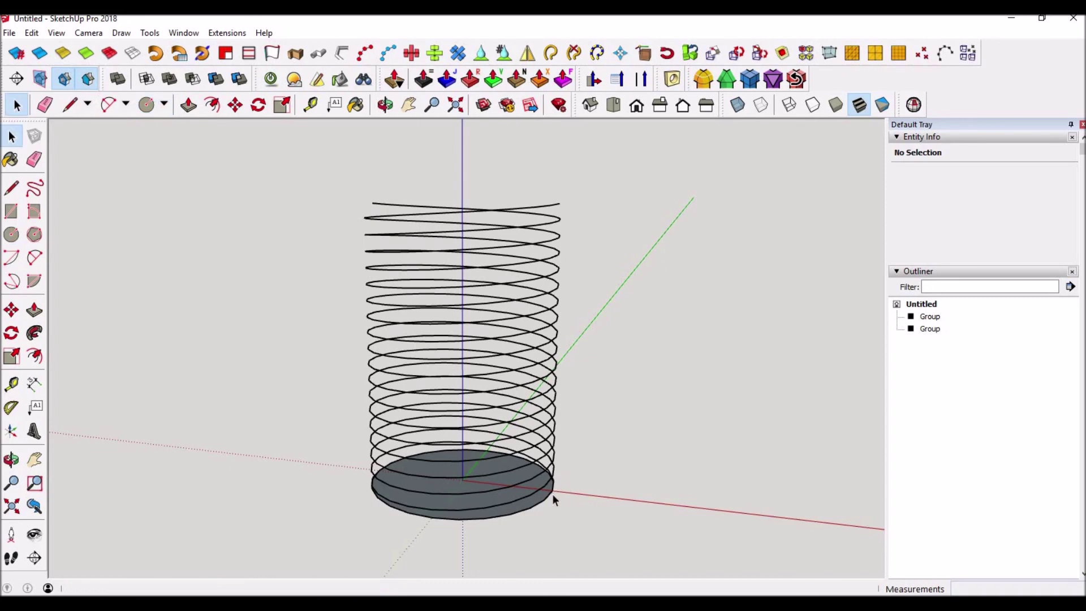
{"action": "key", "text": "p"}
{"action": "left_click", "coordinate": [537, 508]}
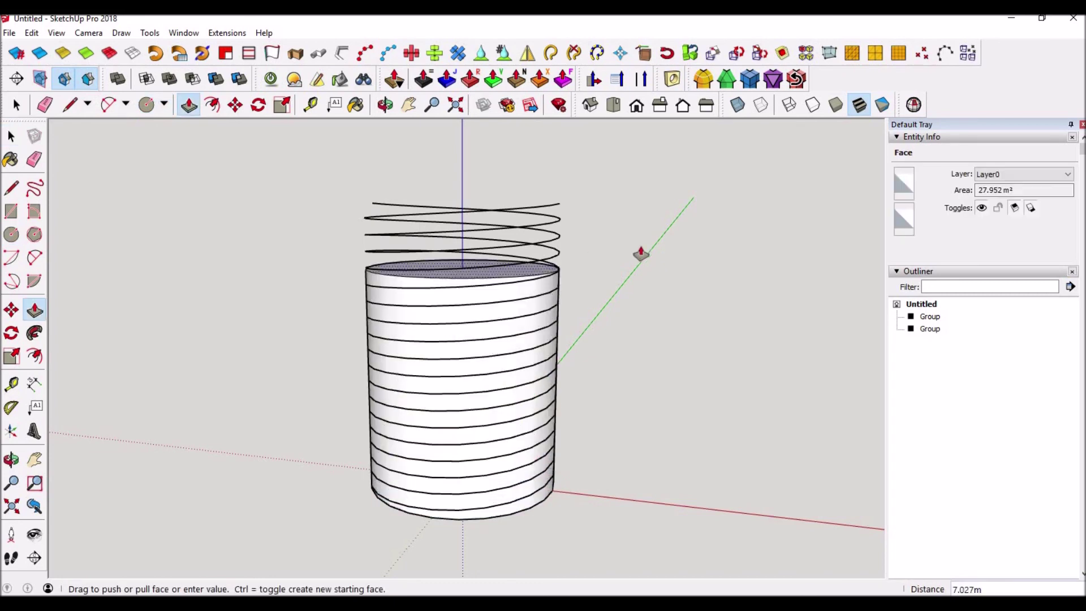
{"action": "middle_click_drag", "start_coordinate": [640, 252], "coordinate": [494, 262]}
{"action": "type", "text": "9"}
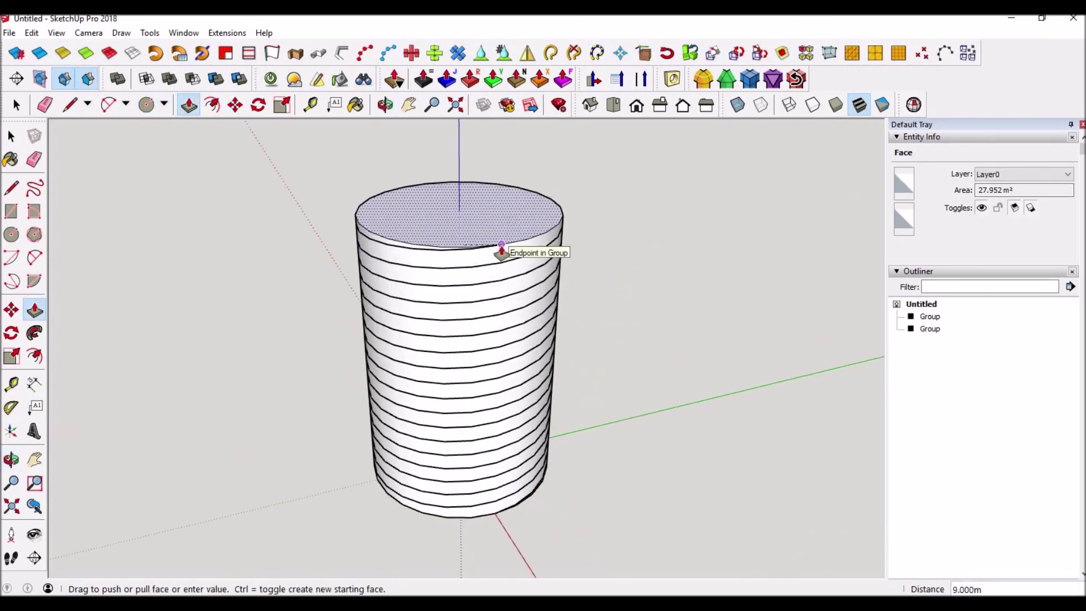
{"action": "key", "text": "Return"}
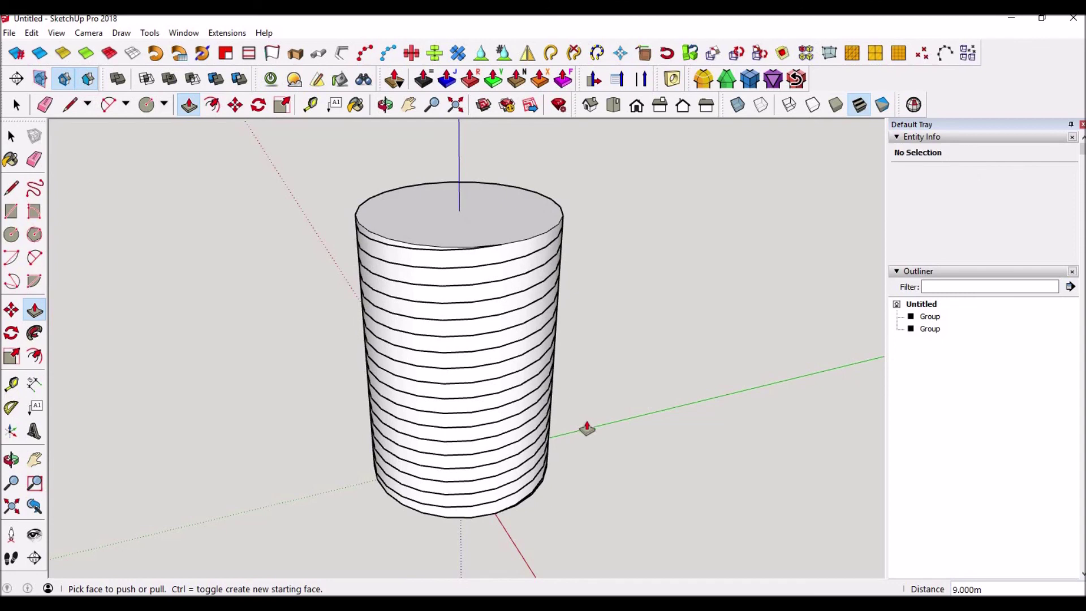
- Pull the cylinder's top face up above the thread lines
{"action": "left_click", "coordinate": [495, 221]}
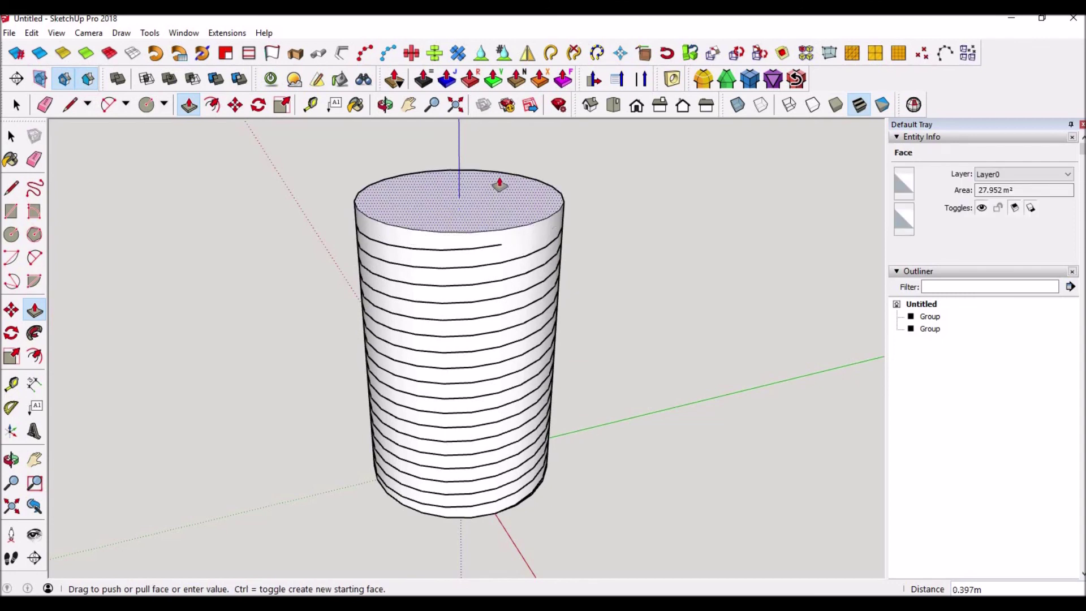
{"action": "key", "text": "Escape"}
{"action": "key", "text": "space"}
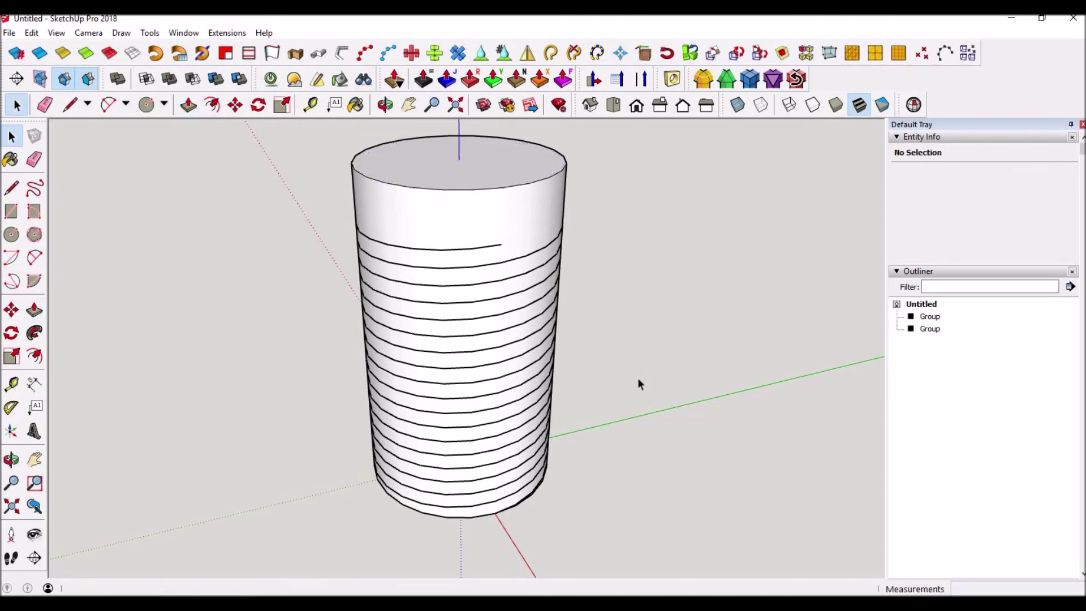
{"action": "scroll", "coordinate": [622, 393], "scroll_direction": "down", "scroll_amount": 2}
{"action": "middle_click_drag", "start_coordinate": [606, 450], "coordinate": [720, 398]}
{"action": "scroll", "coordinate": [595, 450], "scroll_direction": "up", "scroll_amount": 2}
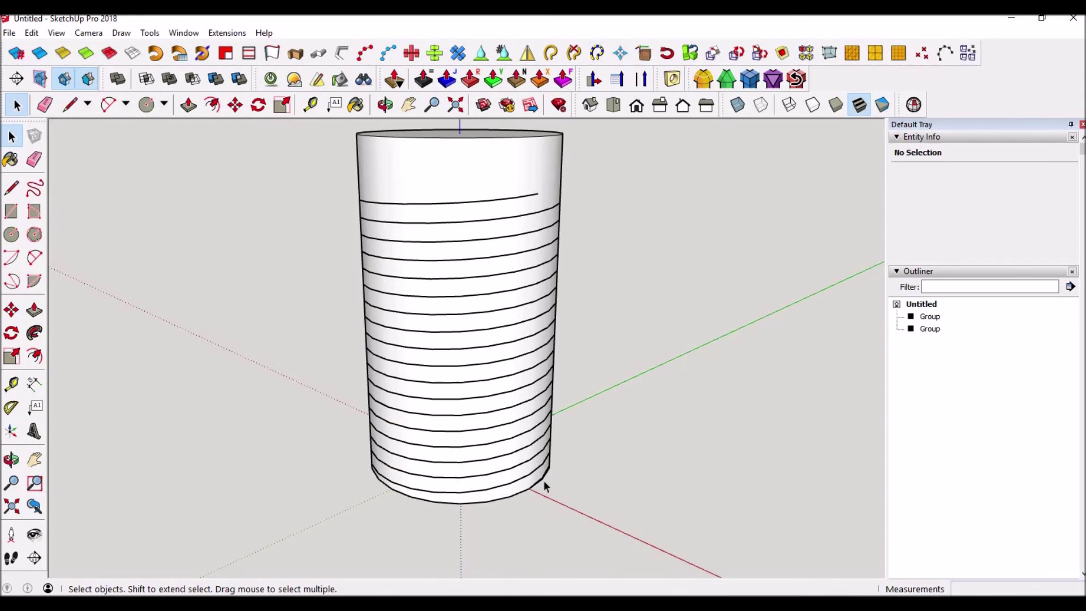
{"action": "middle_click_drag", "start_coordinate": [648, 334], "coordinate": [627, 405]}
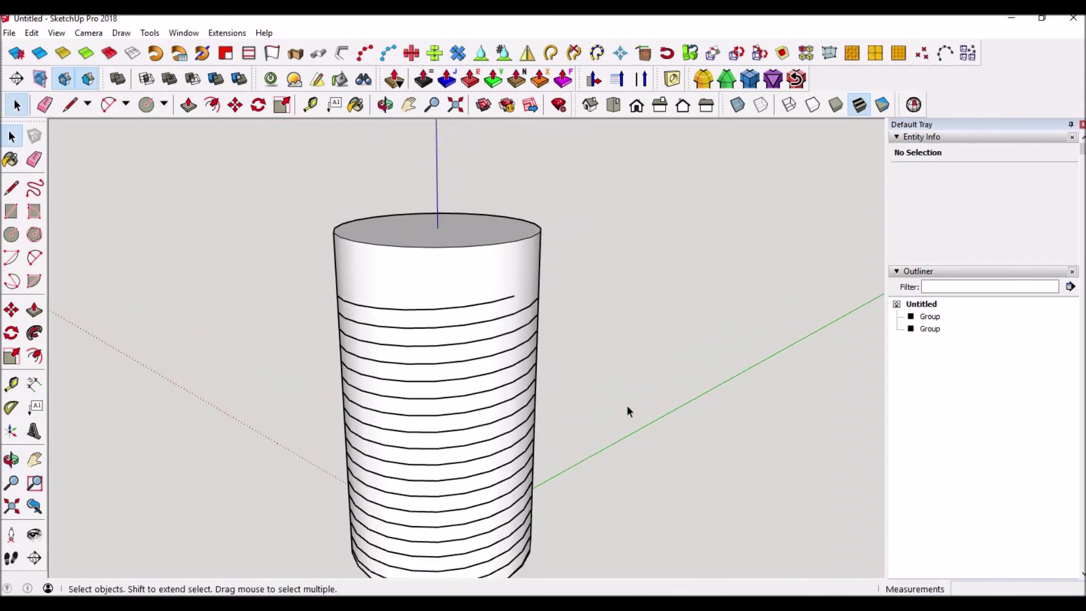
{"action": "key", "text": "p"}
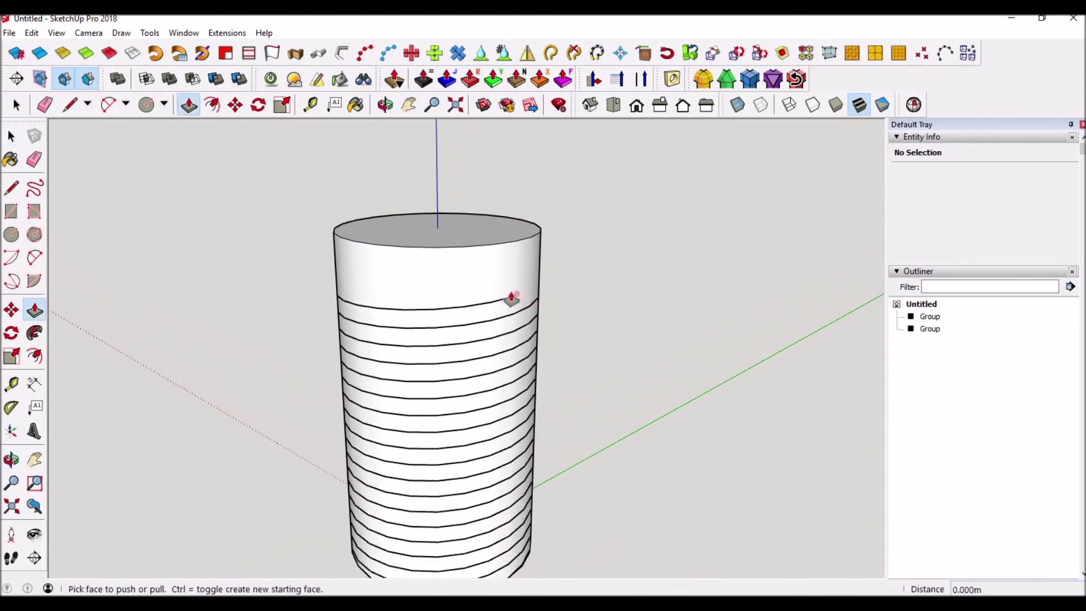
{"action": "left_click_drag", "start_coordinate": [484, 240], "coordinate": [511, 145]}
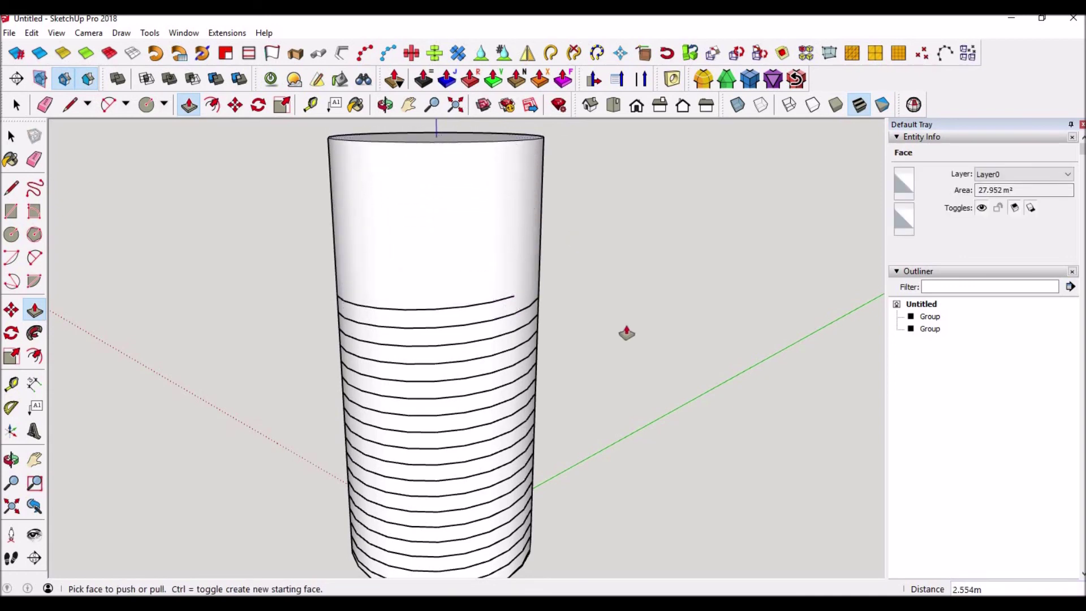
{"action": "key", "text": "space"}
- Explode both groups listed in the Outliner into loose geometry
{"action": "left_click", "coordinate": [928, 328]}
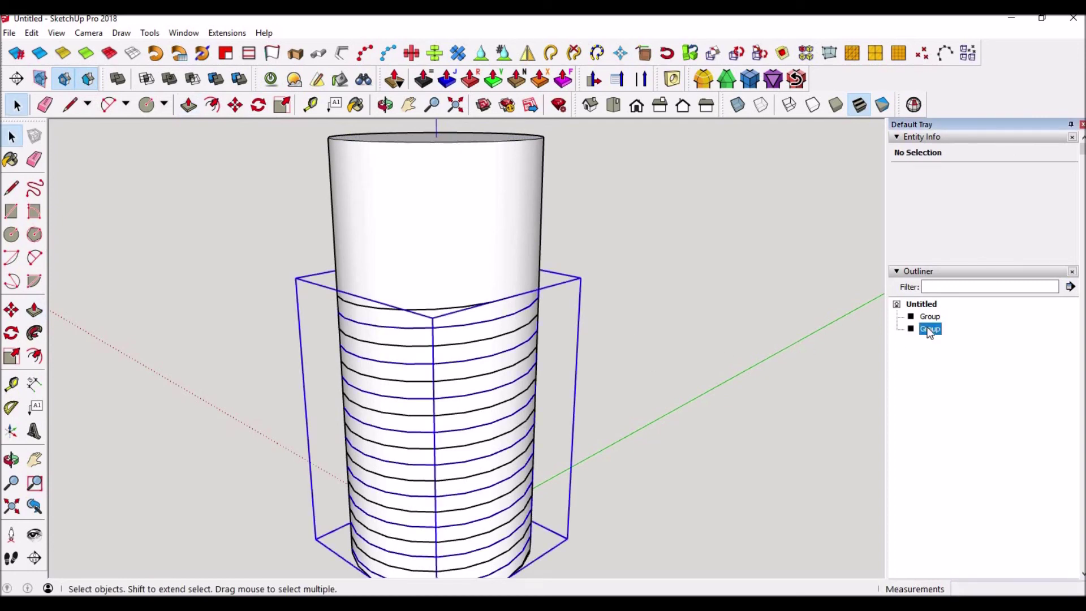
{"action": "right_click", "coordinate": [929, 329]}
{"action": "left_click", "coordinate": [968, 411]}
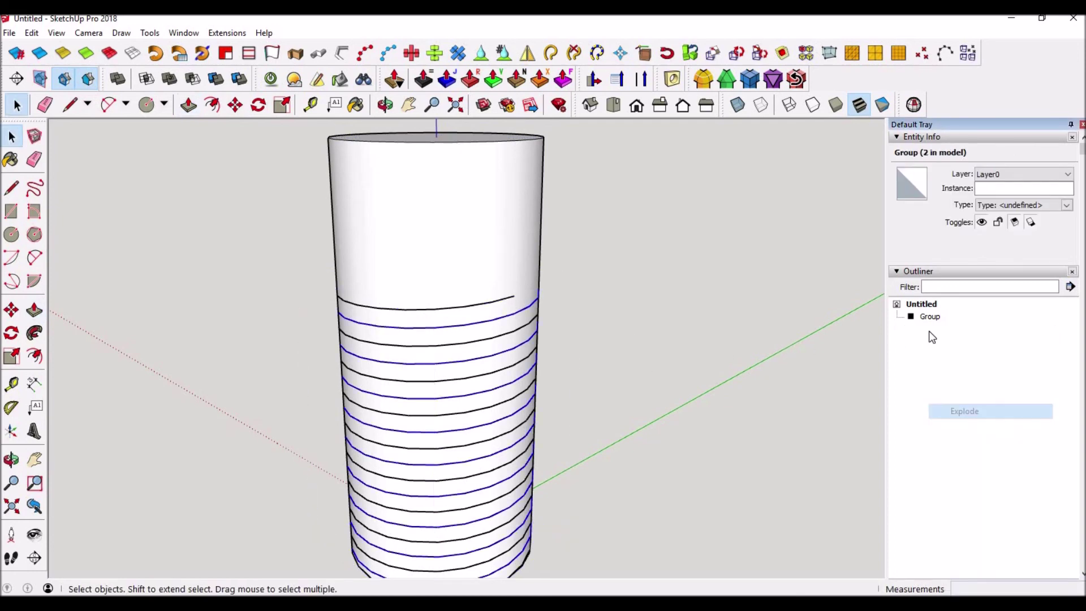
{"action": "left_click", "coordinate": [929, 317]}
{"action": "right_click", "coordinate": [929, 318]}
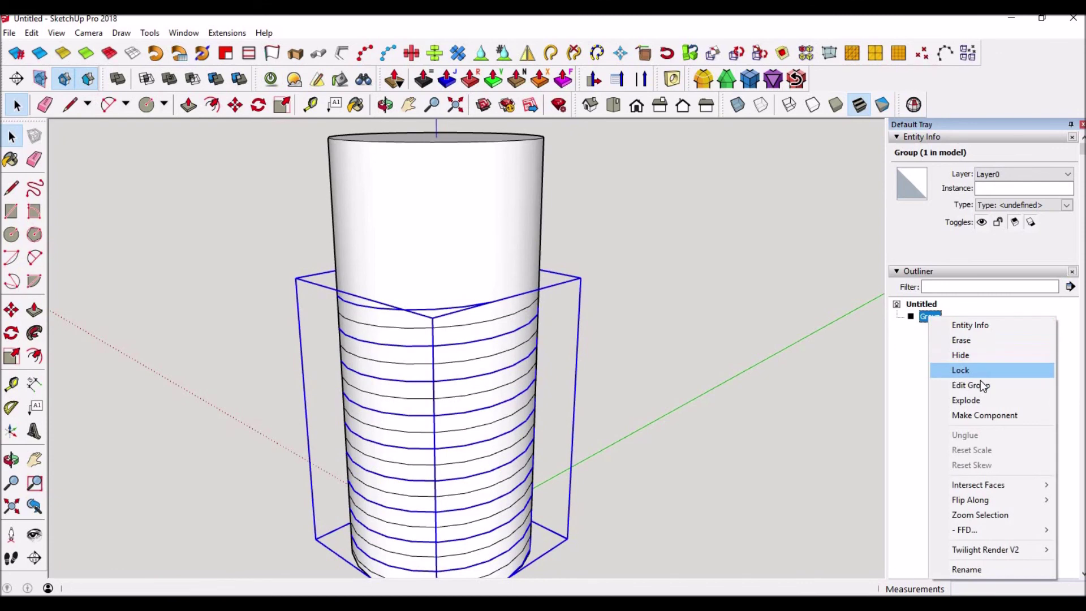
{"action": "left_click", "coordinate": [981, 399]}
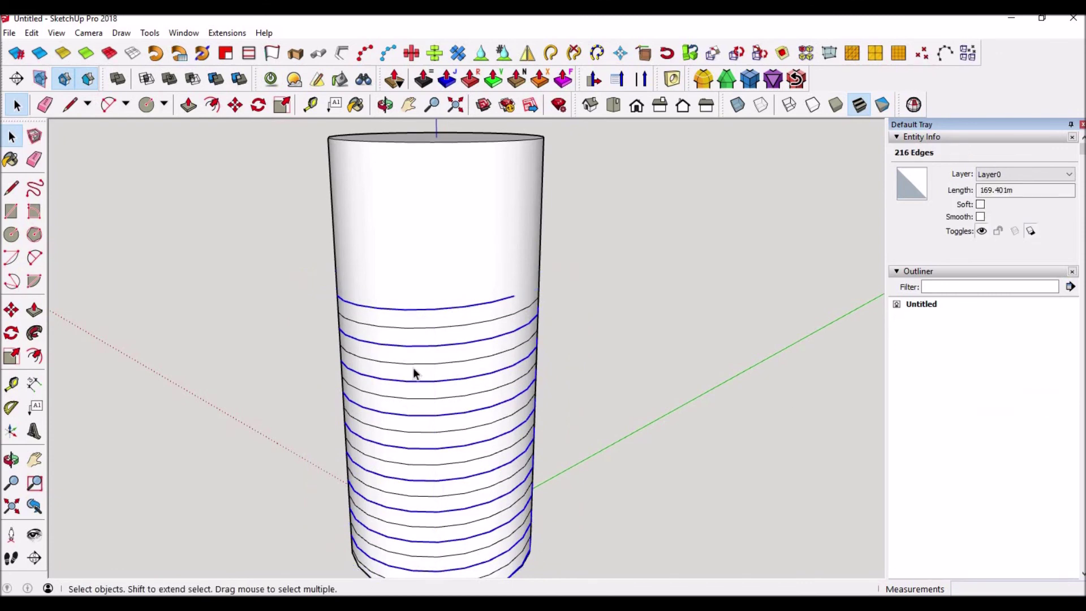
- Check the cylinder's connected geometry and top thread edge by selecting them, then clear the selection
{"action": "scroll", "coordinate": [414, 369], "scroll_direction": "up", "scroll_amount": 3}
{"action": "key", "text": "t"}
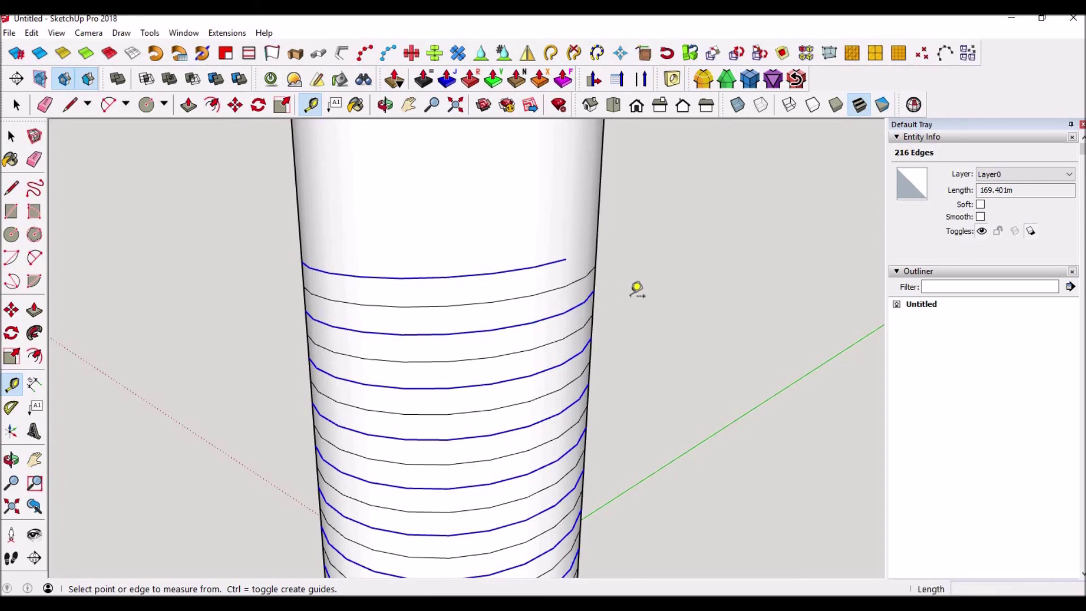
{"action": "key", "text": "space"}
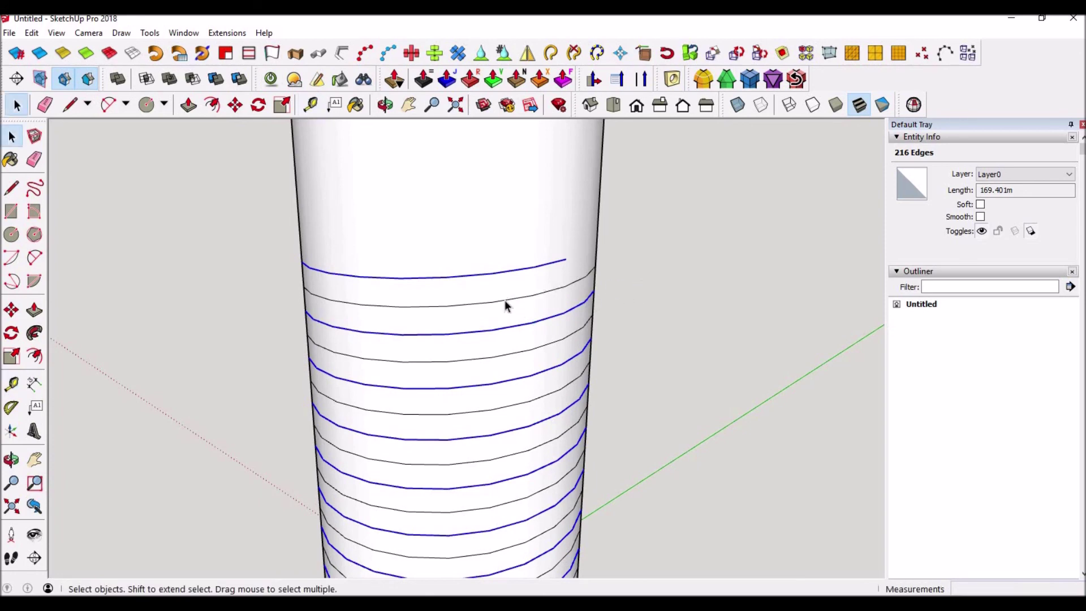
{"action": "left_click", "coordinate": [505, 300]}
{"action": "triple_click", "coordinate": [505, 300]}
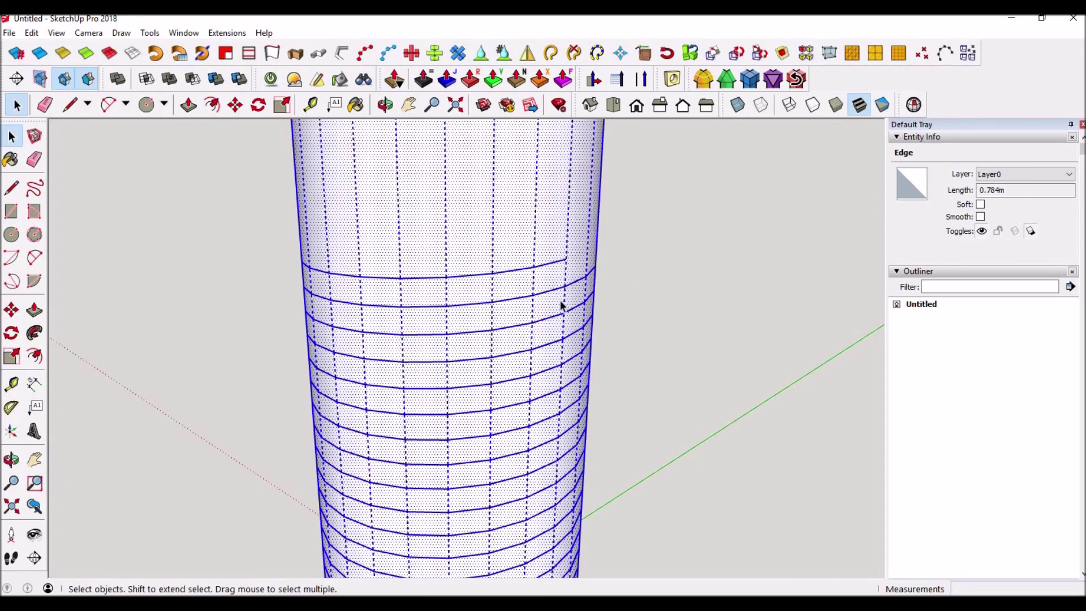
{"action": "left_click", "coordinate": [664, 323]}
{"action": "triple_click", "coordinate": [484, 274]}
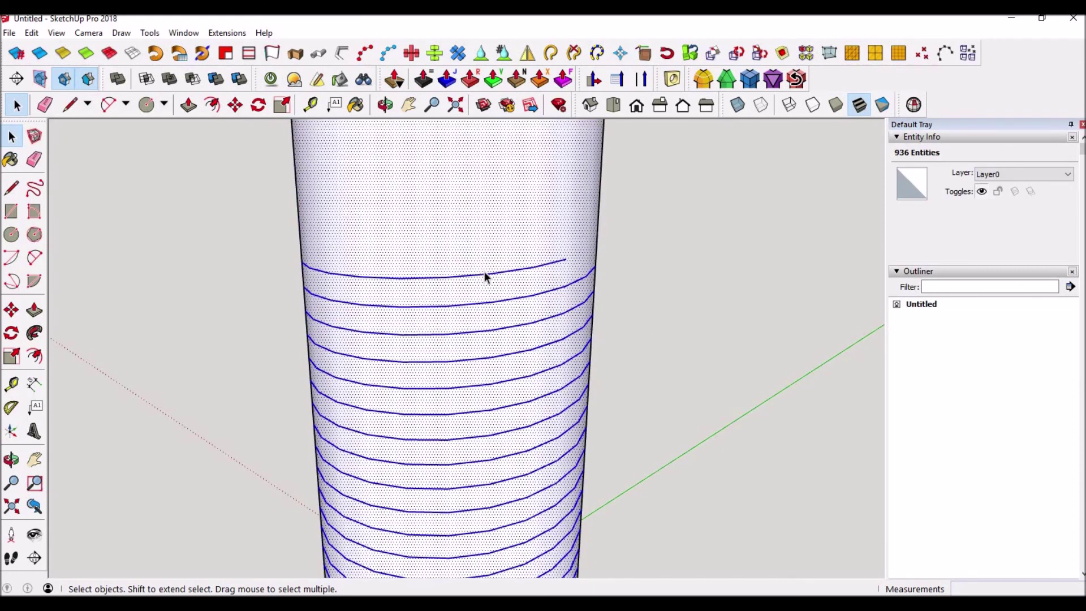
{"action": "left_click", "coordinate": [646, 350]}
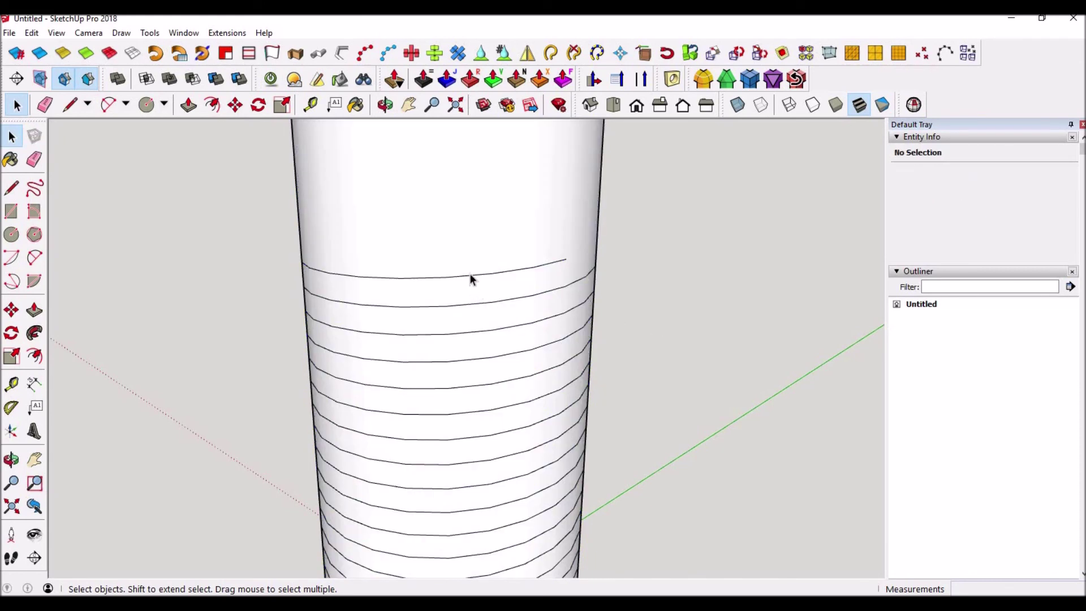
{"action": "left_click", "coordinate": [470, 274]}
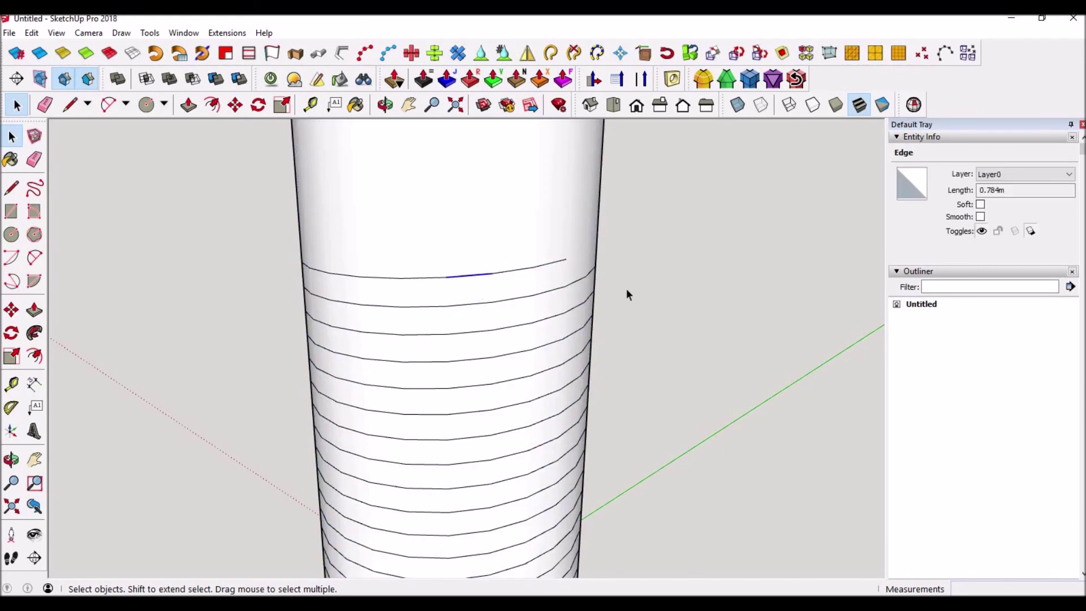
{"action": "left_click", "coordinate": [658, 300]}
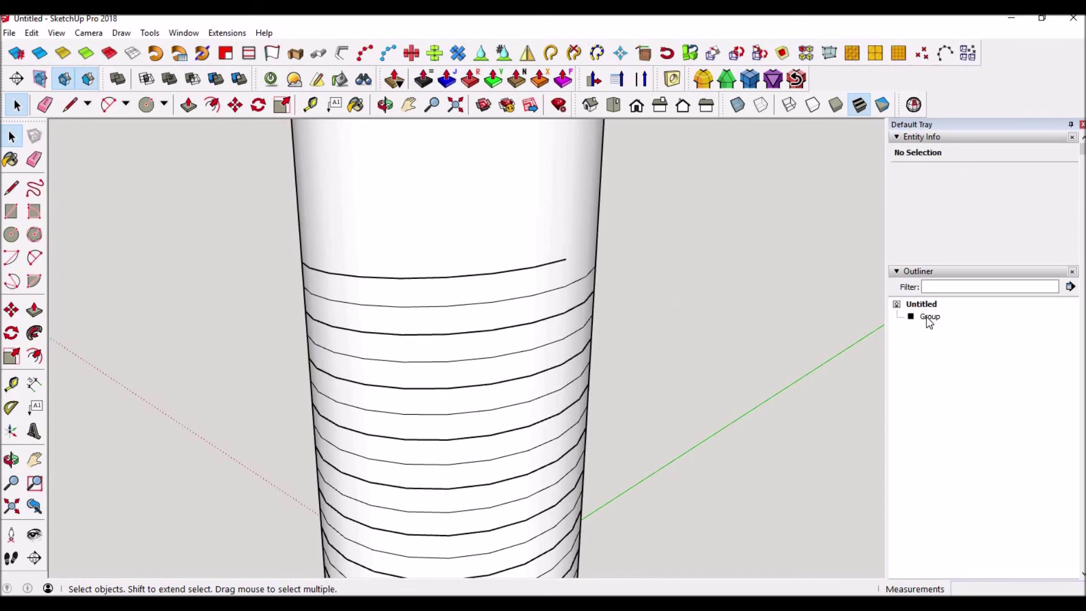
- Explode the helix group from the Outliner, leaving its 216 edges loose on the cylinder
{"action": "left_click", "coordinate": [927, 318]}
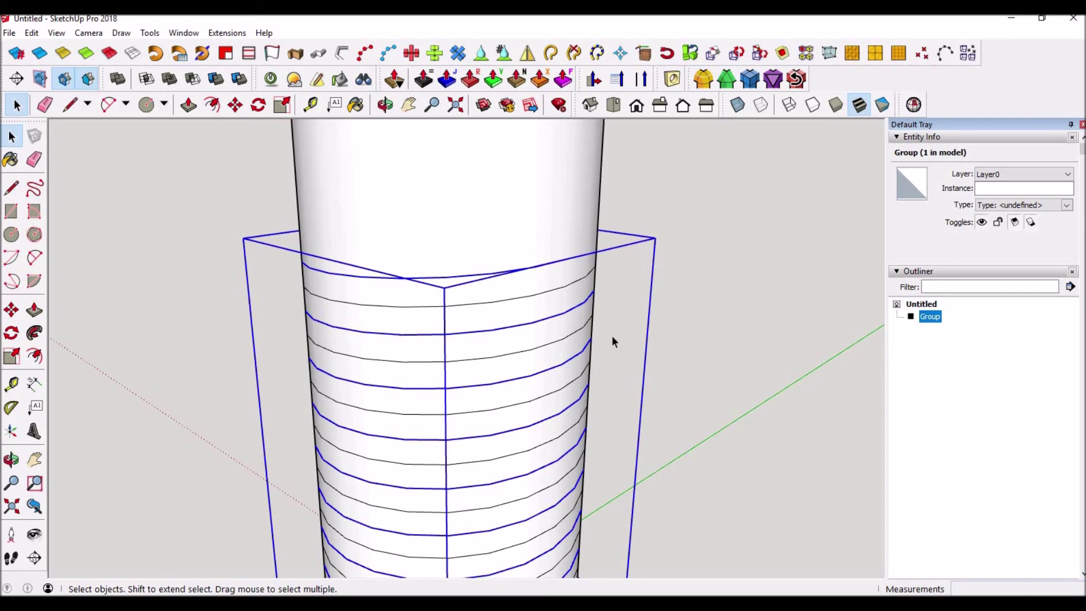
{"action": "right_click", "coordinate": [929, 316]}
{"action": "left_click", "coordinate": [976, 401]}
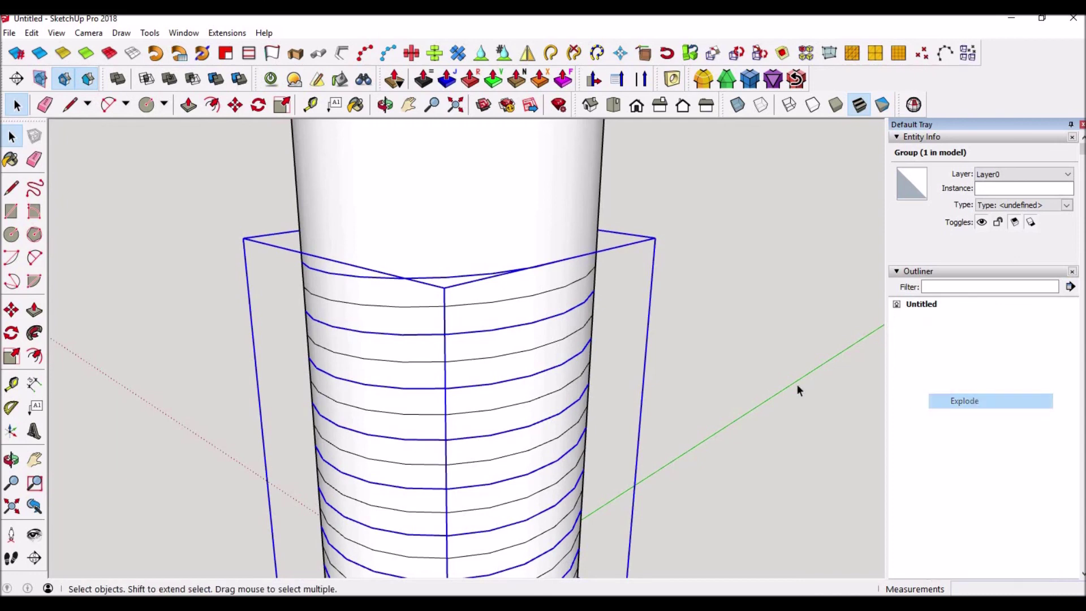
{"action": "middle_click_drag", "start_coordinate": [538, 417], "coordinate": [734, 391]}
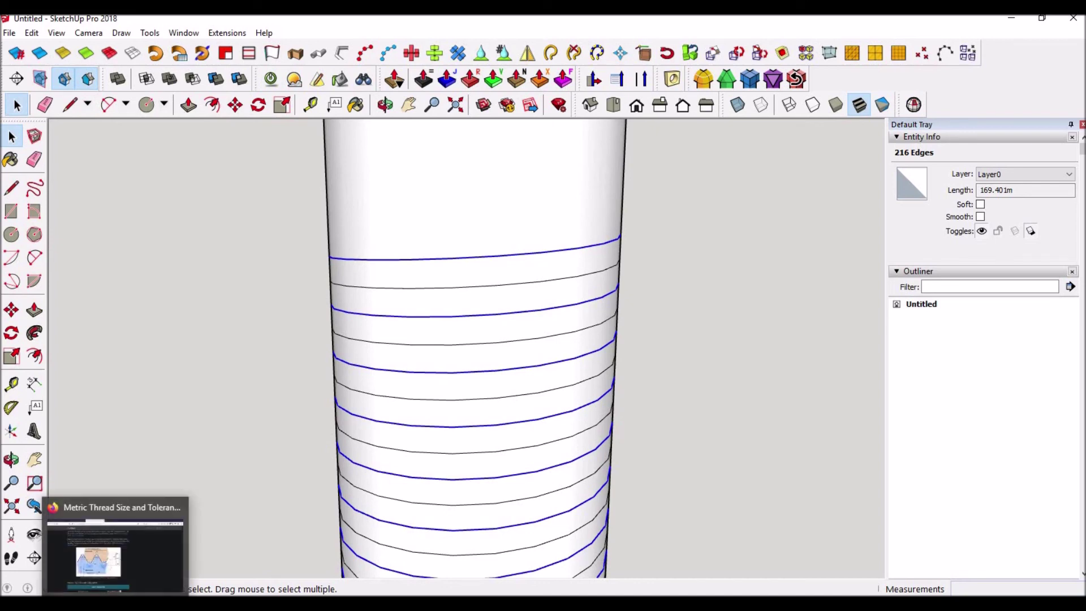
- Scale the helix edges inward about the centre into V-shaped thread ridges, after one cancelled trial
{"action": "key", "text": "s"}
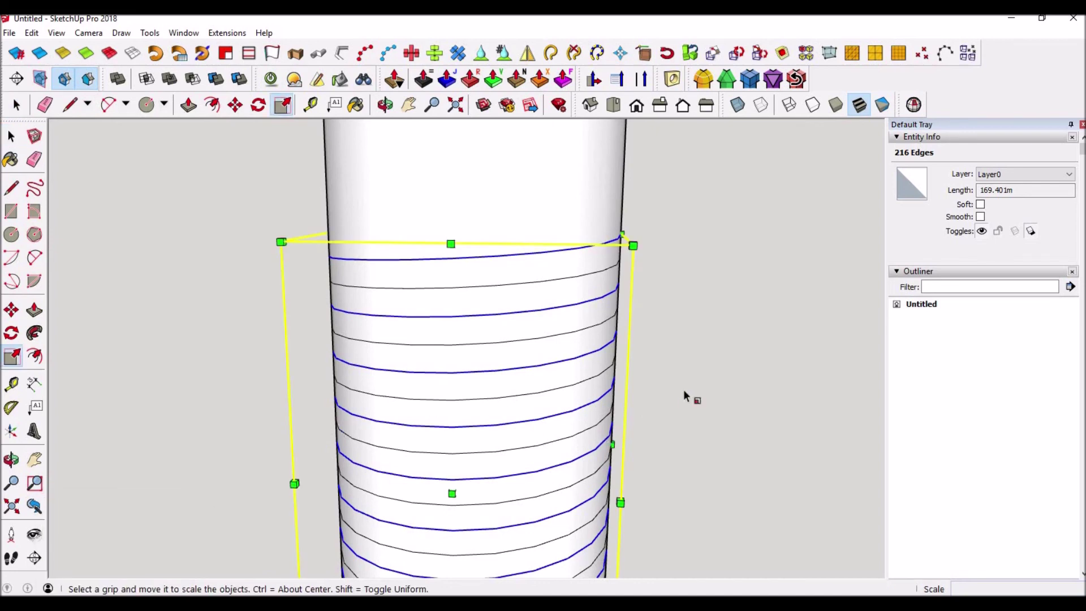
{"action": "middle_click_drag", "start_coordinate": [691, 400], "coordinate": [610, 479]}
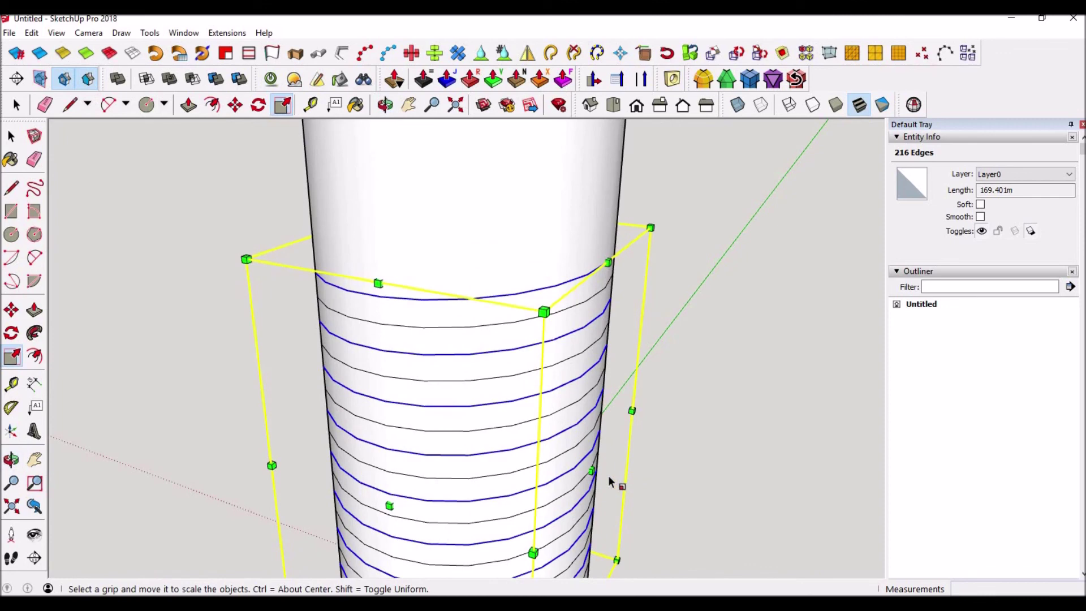
{"action": "left_click_drag", "start_coordinate": [591, 471], "coordinate": [577, 464]}
{"action": "key", "text": "Escape"}
{"action": "middle_click_drag", "start_coordinate": [682, 485], "coordinate": [742, 416]}
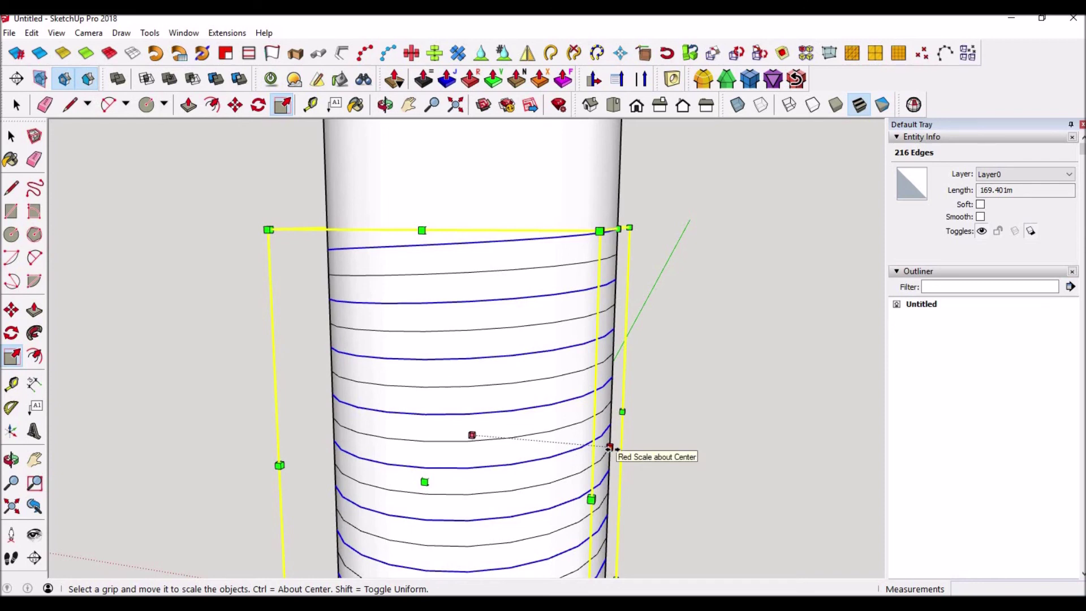
{"action": "left_click_drag", "start_coordinate": [609, 447], "coordinate": [582, 449], "text": "ctrl"}
- Enter a scale factor for the selected thread edges in Measurements
{"action": "scroll", "coordinate": [654, 247], "scroll_direction": "down", "scroll_amount": 4}
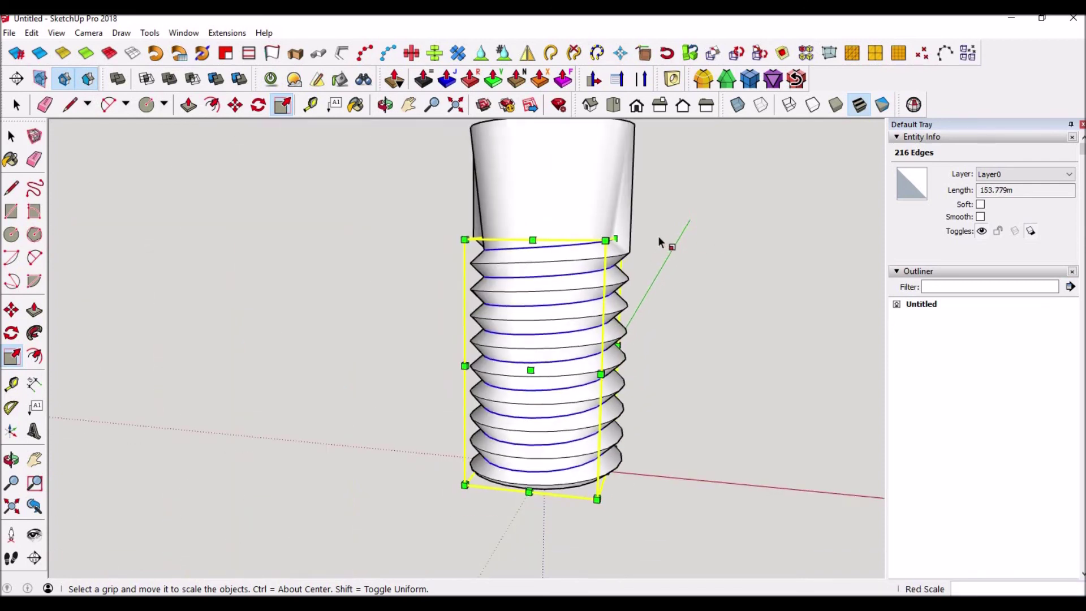
{"action": "middle_click_drag", "start_coordinate": [660, 235], "coordinate": [624, 286]}
{"action": "type", "text": "s0.82"}
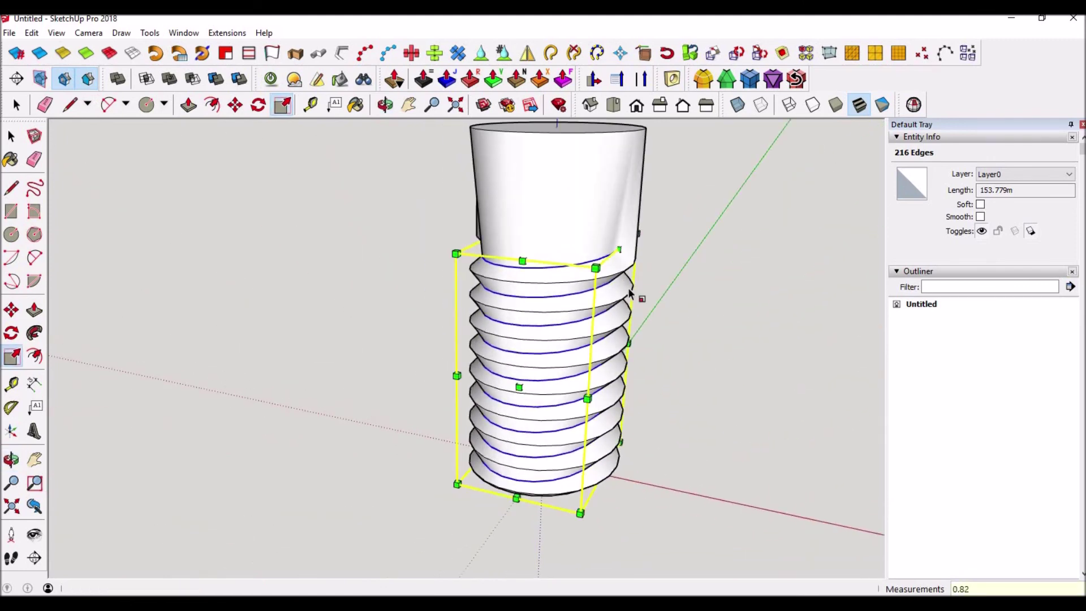
{"action": "key", "text": "Return"}
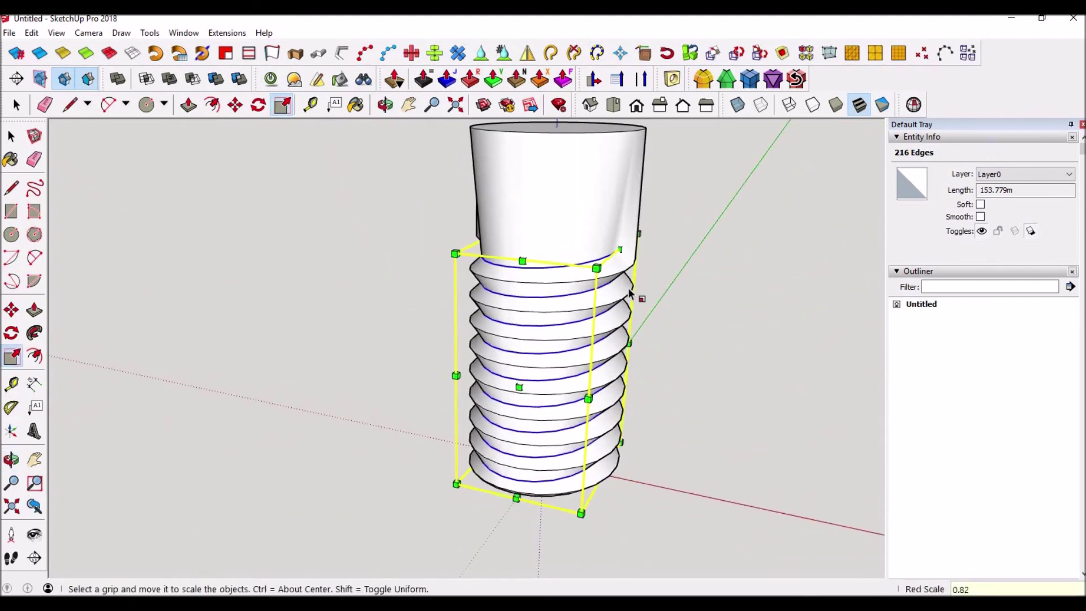
- Scale the thread along the green axis with a 0.99 factor
{"action": "middle_click_drag", "start_coordinate": [650, 371], "coordinate": [450, 390]}
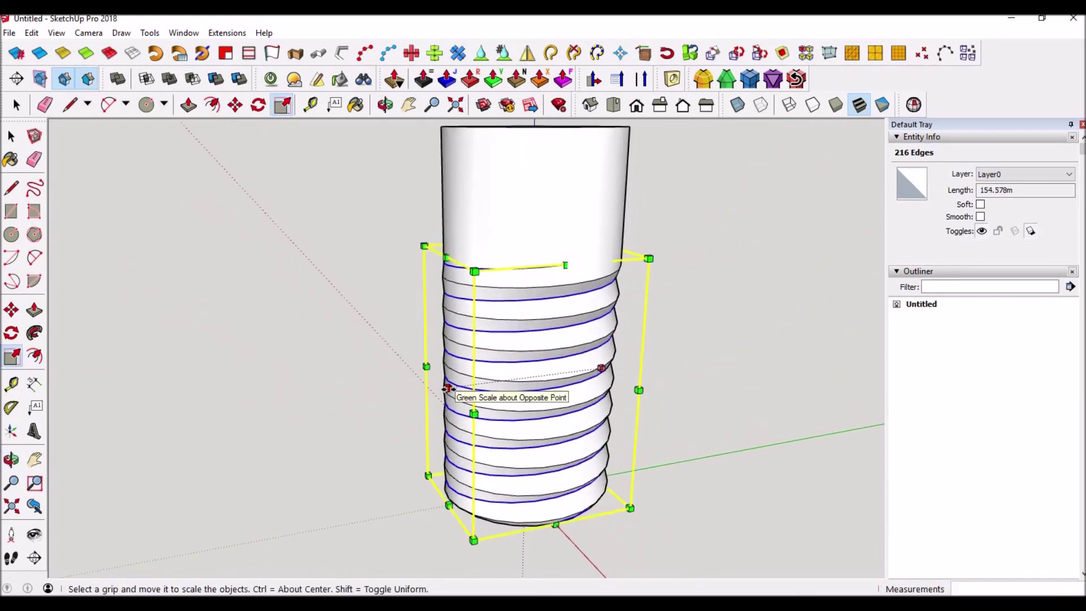
{"action": "left_click", "coordinate": [449, 388]}
{"action": "left_click", "coordinate": [462, 386]}
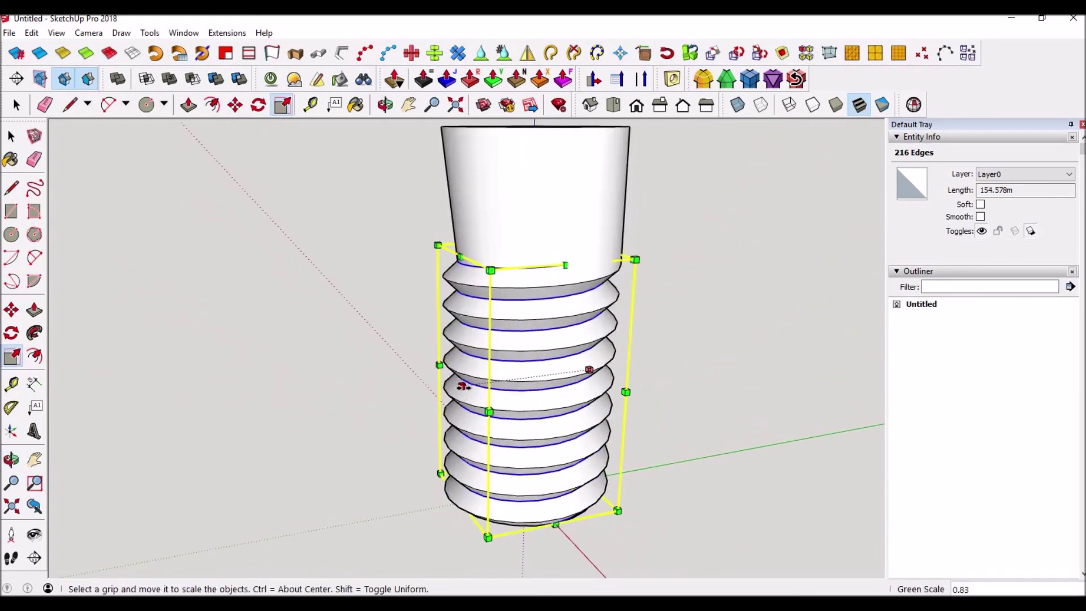
{"action": "type", "text": "0.99"}
{"action": "key", "text": "Return"}
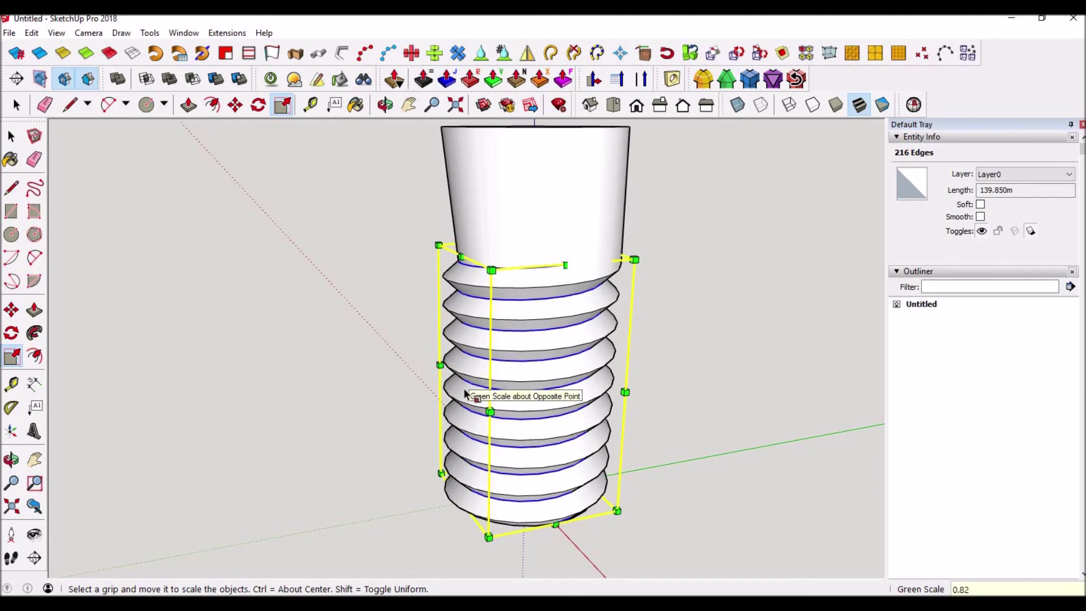
{"action": "key", "text": "space"}
{"action": "left_click", "coordinate": [681, 385]}
{"action": "middle_click_drag", "start_coordinate": [681, 385], "coordinate": [474, 205]}
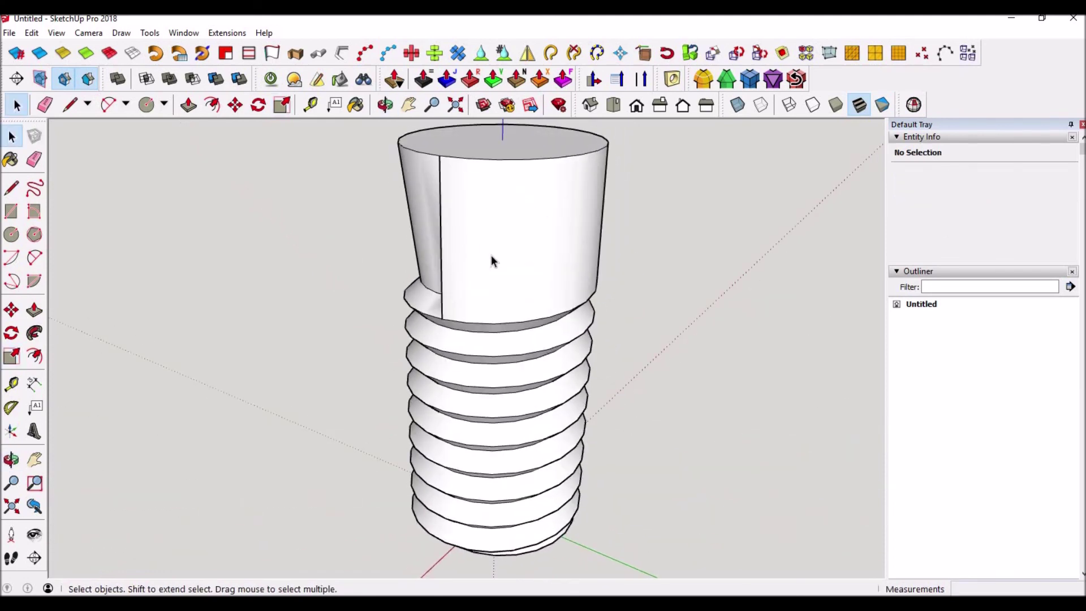
- Undo the two thread scalings and push the cylinder's top face down 1.488 m
{"action": "key", "text": "ctrl+z"}
{"action": "key", "text": "ctrl+z"}
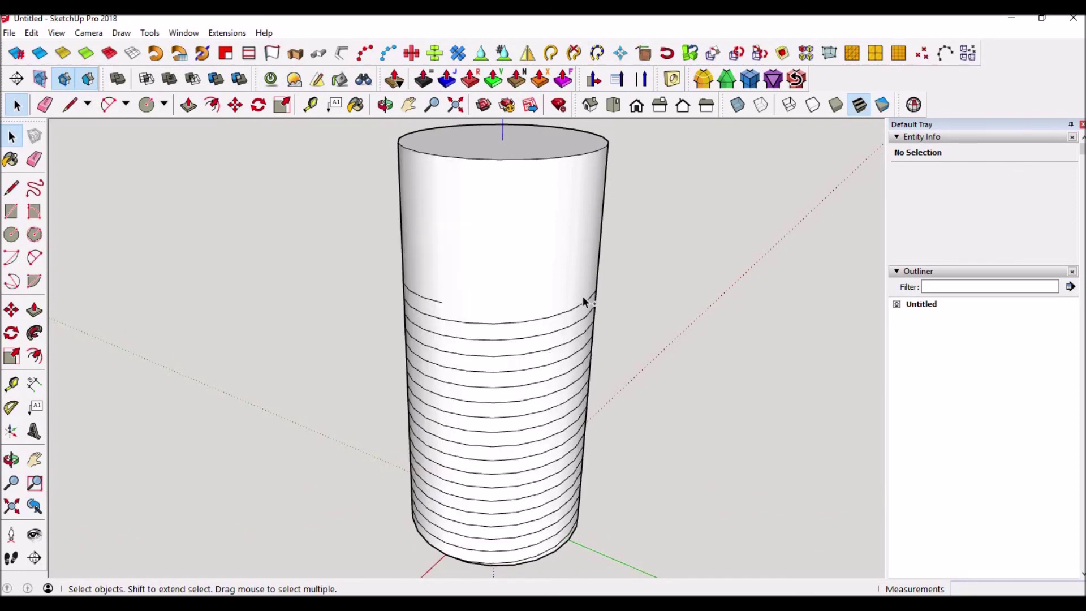
{"action": "key", "text": "ctrl+z"}
{"action": "key", "text": "ctrl+z"}
{"action": "key", "text": "ctrl+z"}
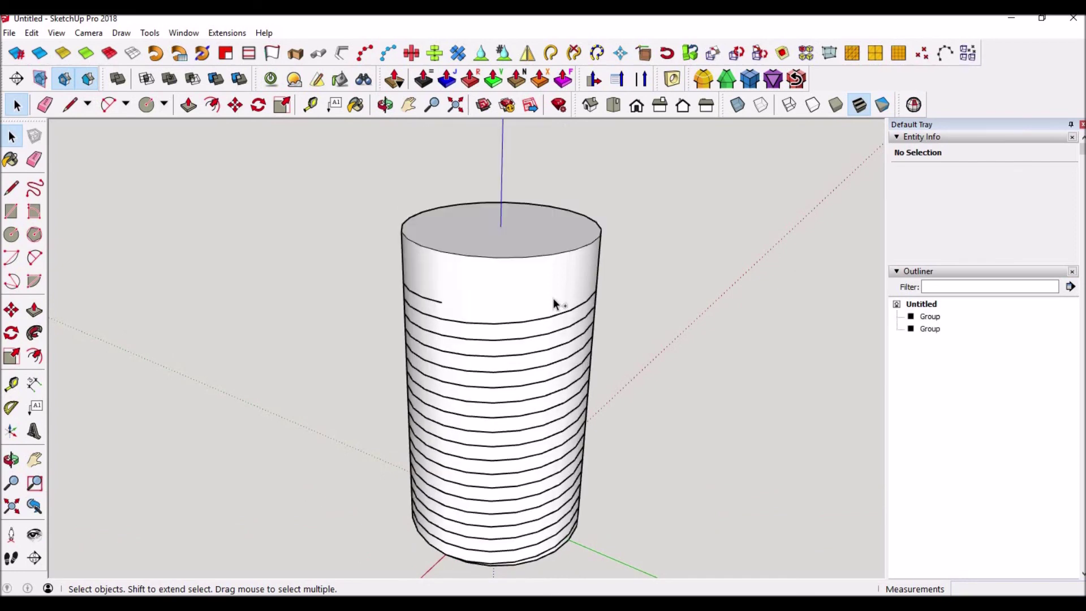
{"action": "key", "text": "p"}
{"action": "left_click_drag", "start_coordinate": [495, 254], "coordinate": [439, 307]}
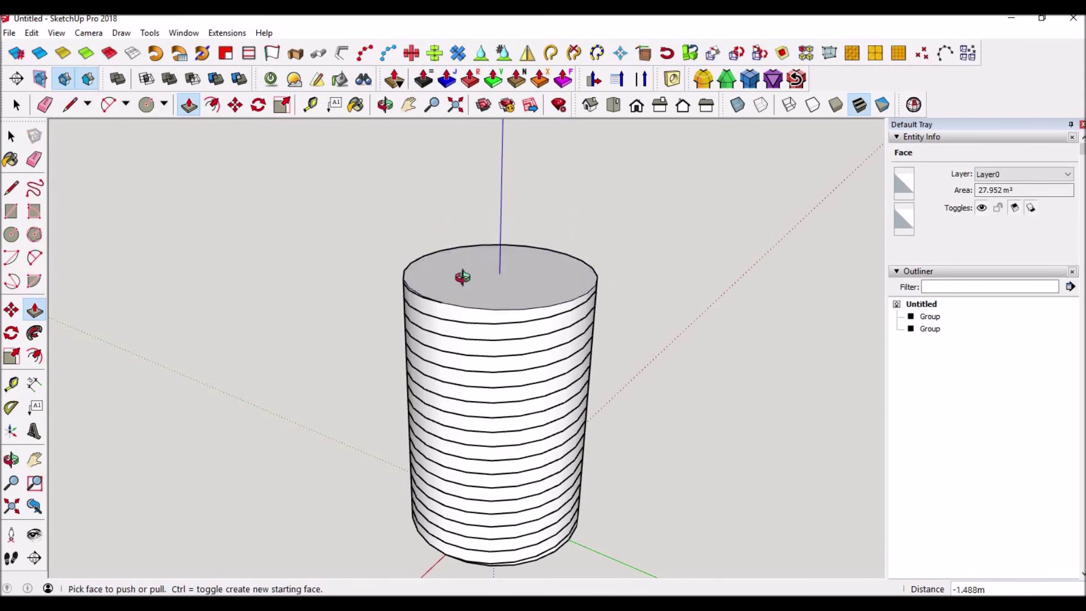
{"action": "middle_click_drag", "start_coordinate": [460, 279], "coordinate": [613, 318]}
{"action": "key", "text": "space"}
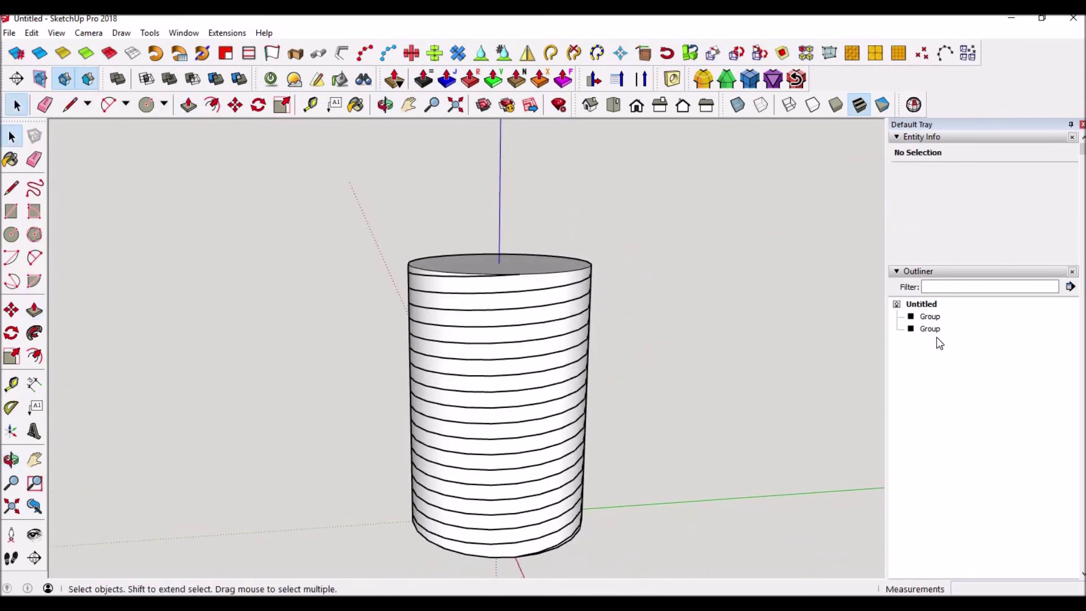
- Explode both Outliner groups into loose geometry
{"action": "left_click", "coordinate": [930, 328]}
{"action": "right_click", "coordinate": [931, 328]}
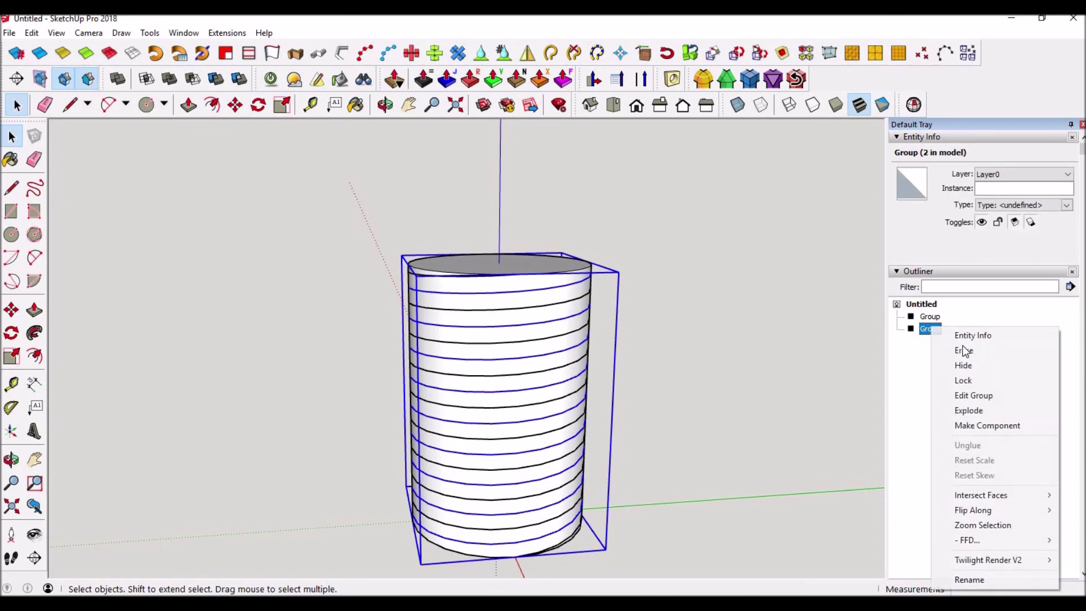
{"action": "left_click", "coordinate": [969, 410]}
{"action": "left_click", "coordinate": [930, 317]}
{"action": "right_click", "coordinate": [930, 317]}
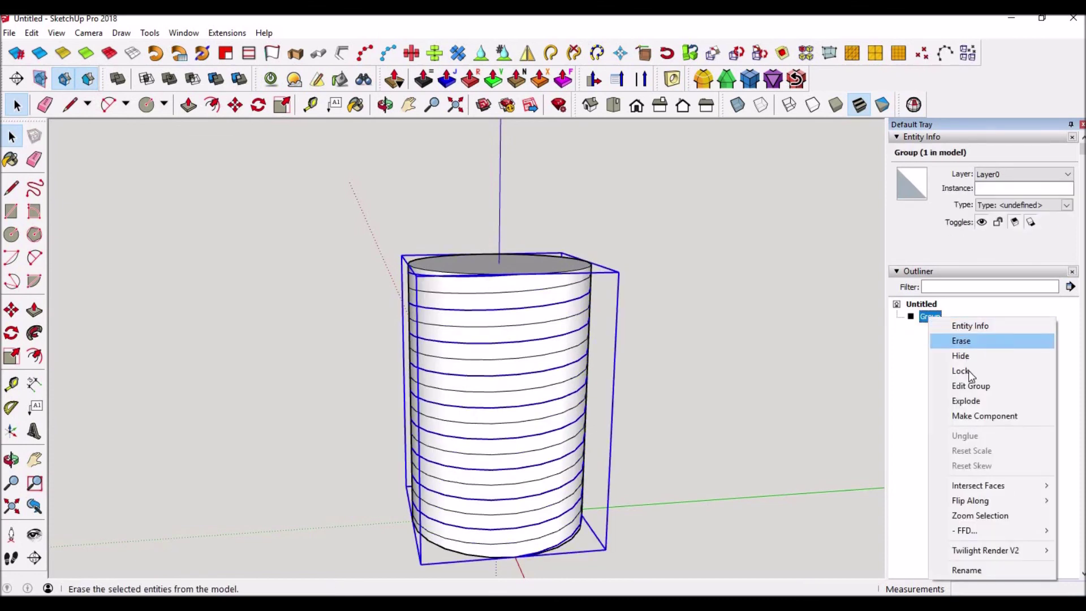
{"action": "left_click", "coordinate": [968, 399]}
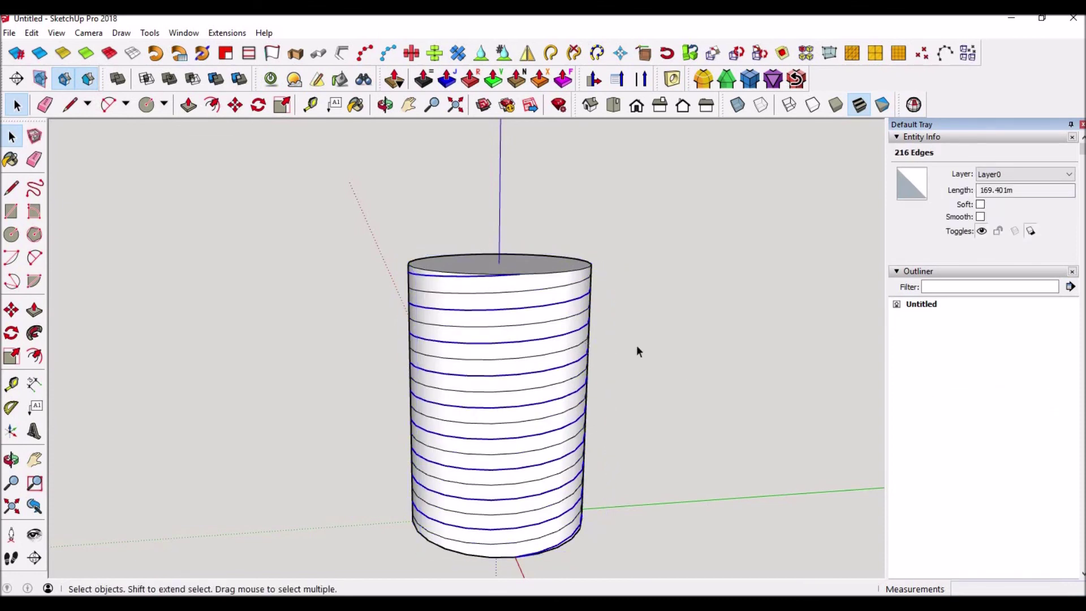
- Scale the cylinder's spiral rings by 0.82 along both the red and green axes
{"action": "key", "text": "s"}
{"action": "middle_click_drag", "start_coordinate": [591, 471], "coordinate": [563, 412]}
{"action": "left_click_drag", "start_coordinate": [560, 412], "coordinate": [541, 406]}
{"action": "type", "text": "0."}
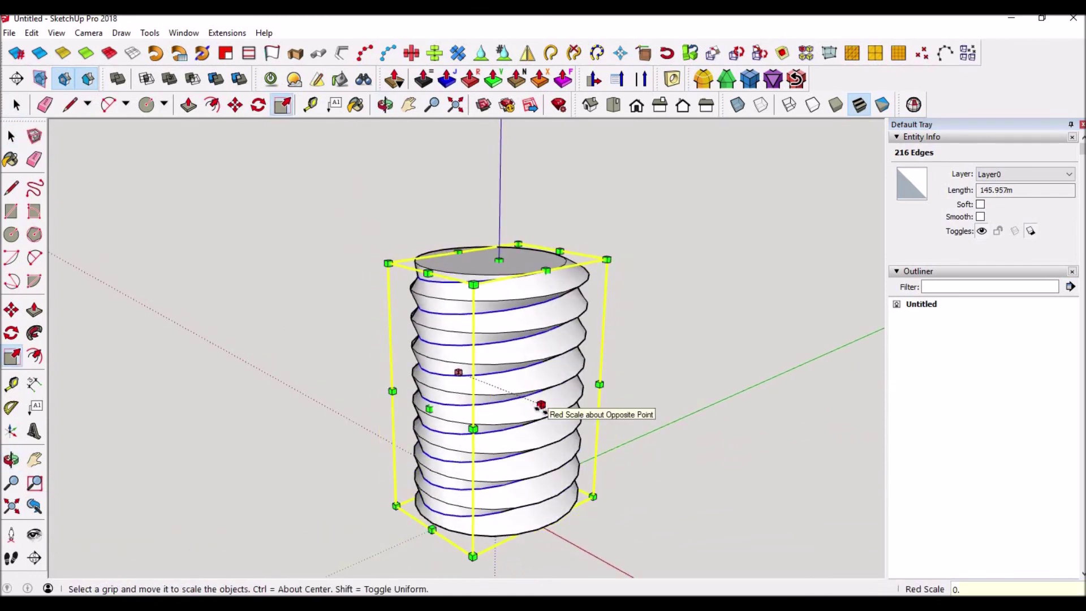
{"action": "type", "text": "82"}
{"action": "key", "text": "Return"}
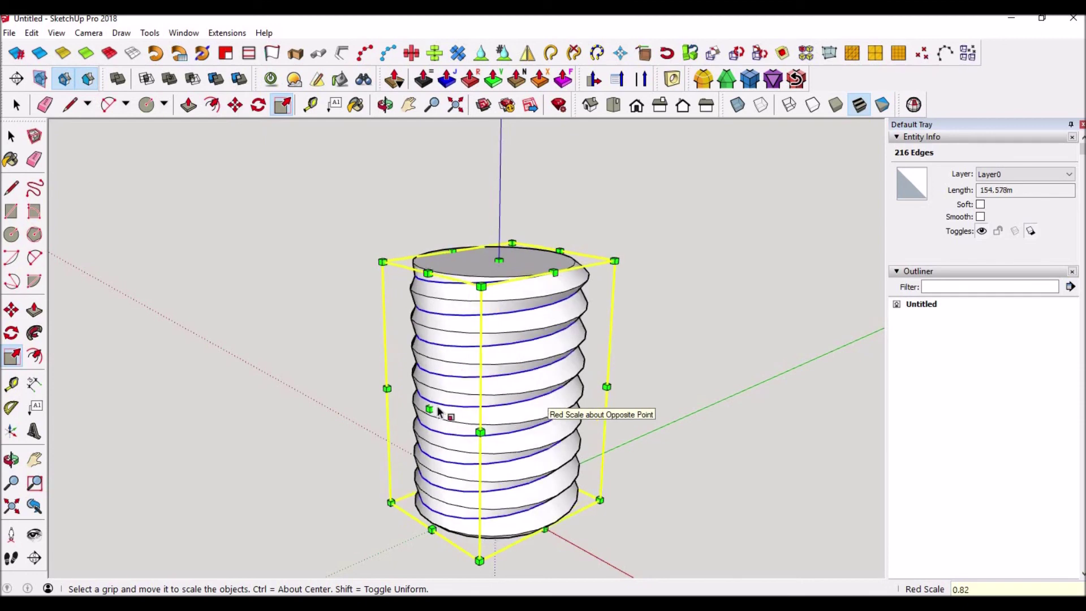
{"action": "left_click_drag", "start_coordinate": [430, 410], "coordinate": [447, 434]}
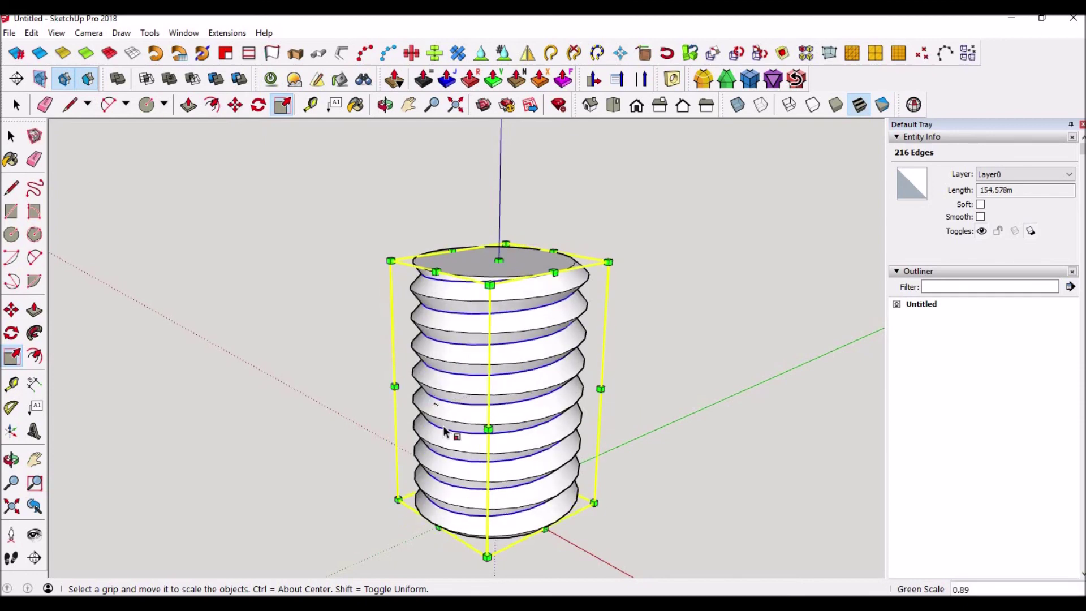
{"action": "type", "text": "0.82"}
{"action": "key", "text": "Return"}
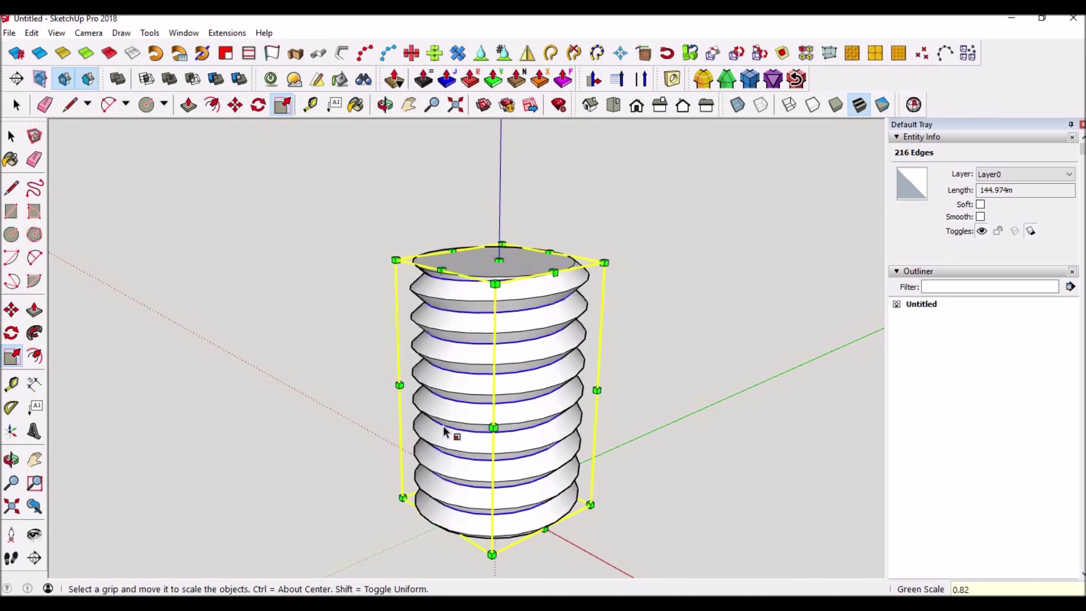
{"action": "key", "text": "space"}
{"action": "left_click", "coordinate": [657, 379]}
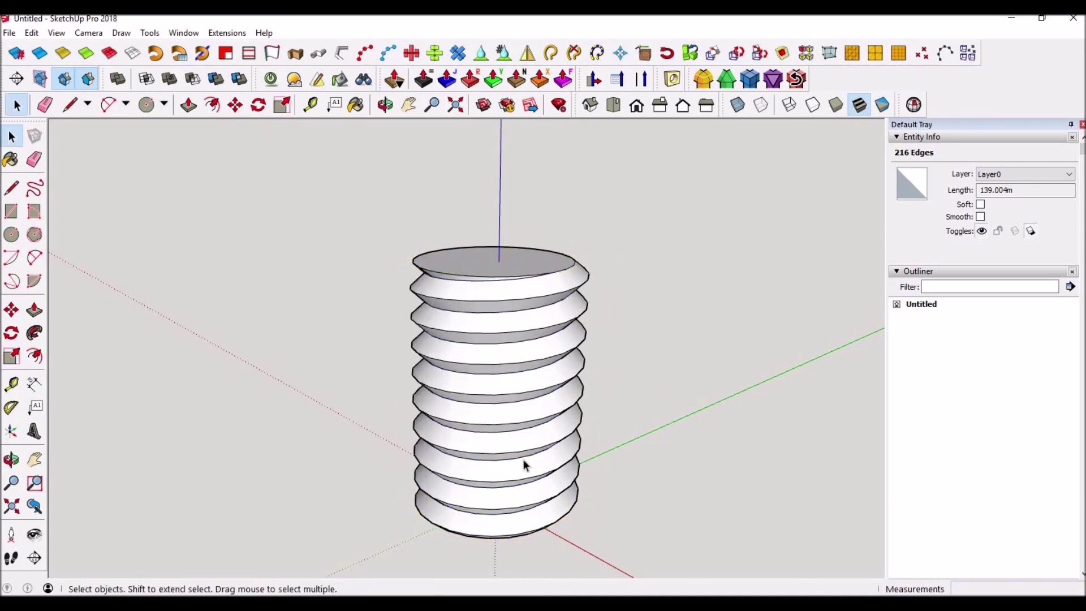
{"action": "middle_click_drag", "start_coordinate": [527, 440], "coordinate": [566, 454]}
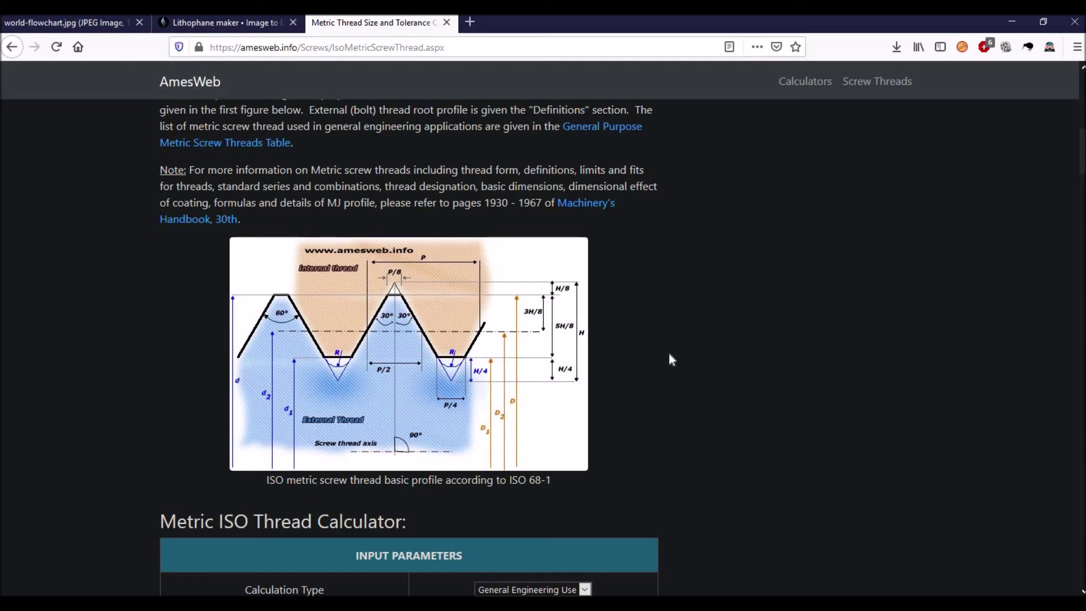
- Zoom in on the thread's zigzag profile in a parallel-projection Front view
{"action": "key", "text": "alt+Tab"}
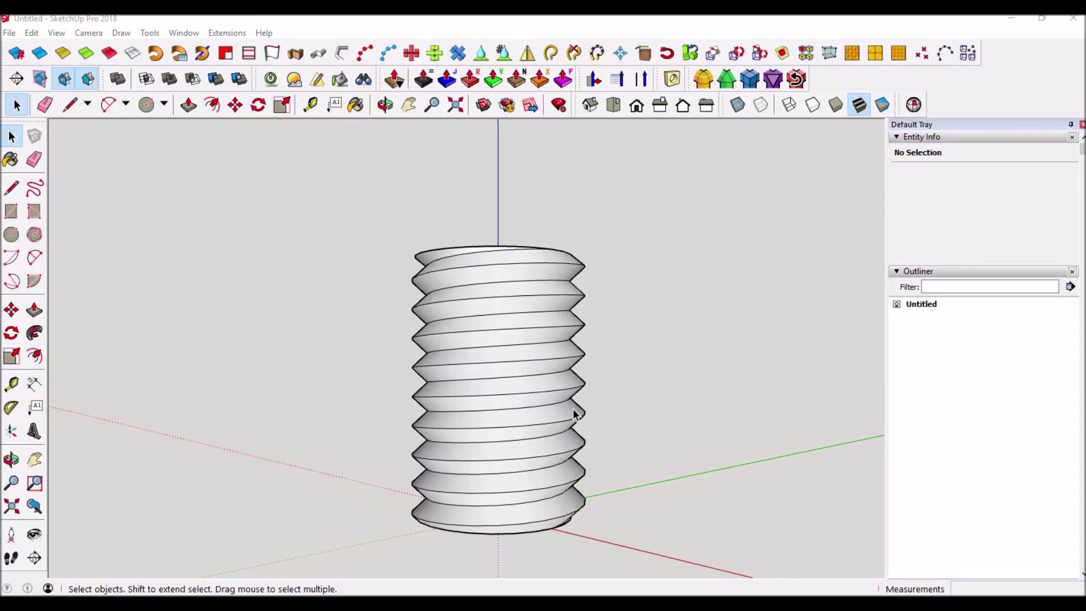
{"action": "left_click", "coordinate": [88, 34]}
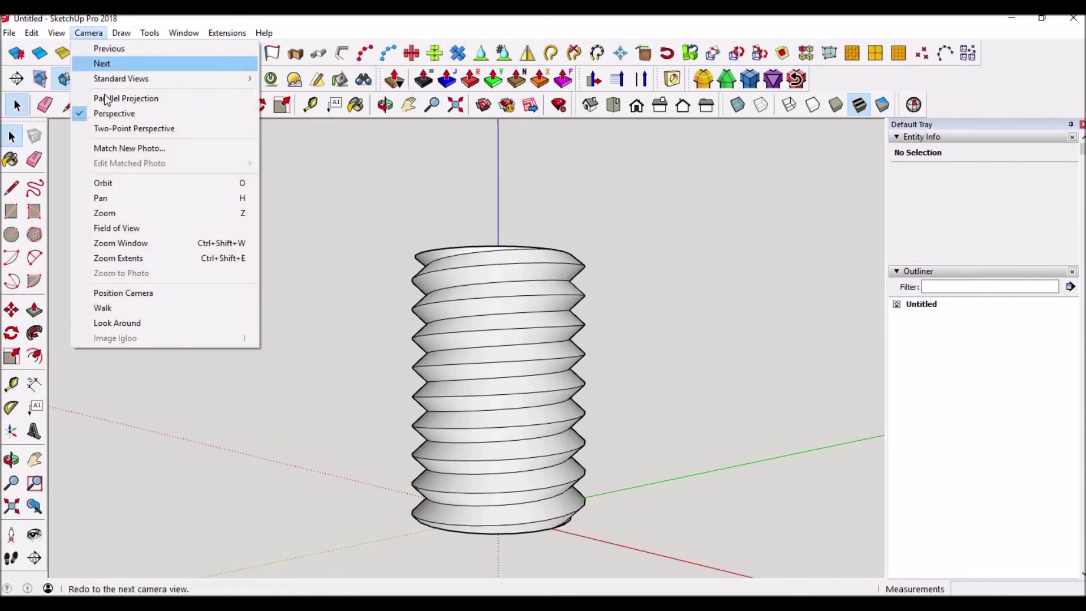
{"action": "left_click", "coordinate": [104, 96]}
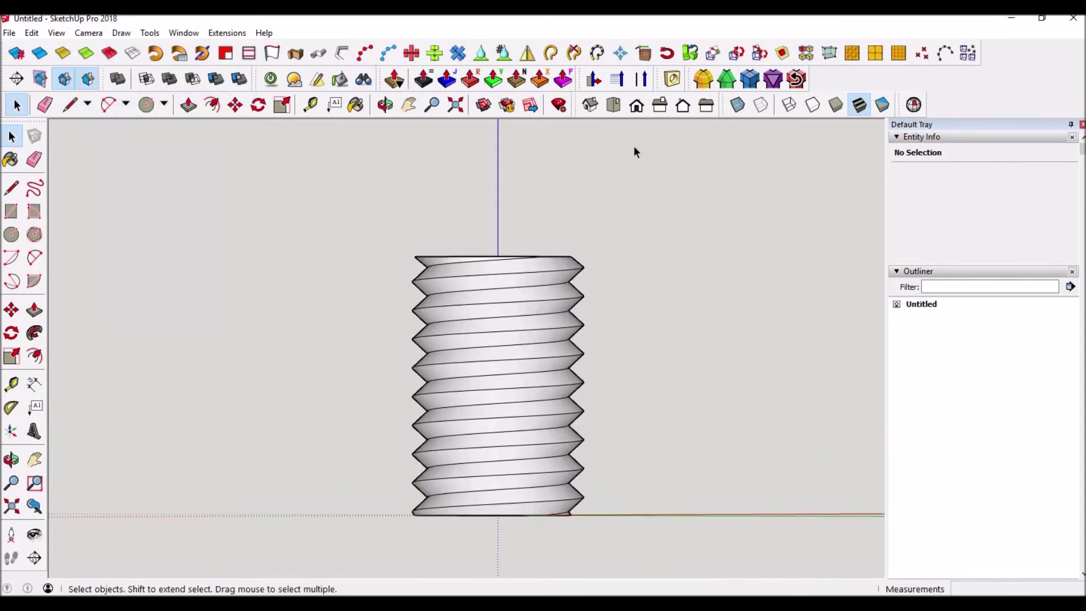
{"action": "left_click", "coordinate": [636, 105]}
{"action": "scroll", "coordinate": [409, 272], "scroll_direction": "up", "scroll_amount": 5}
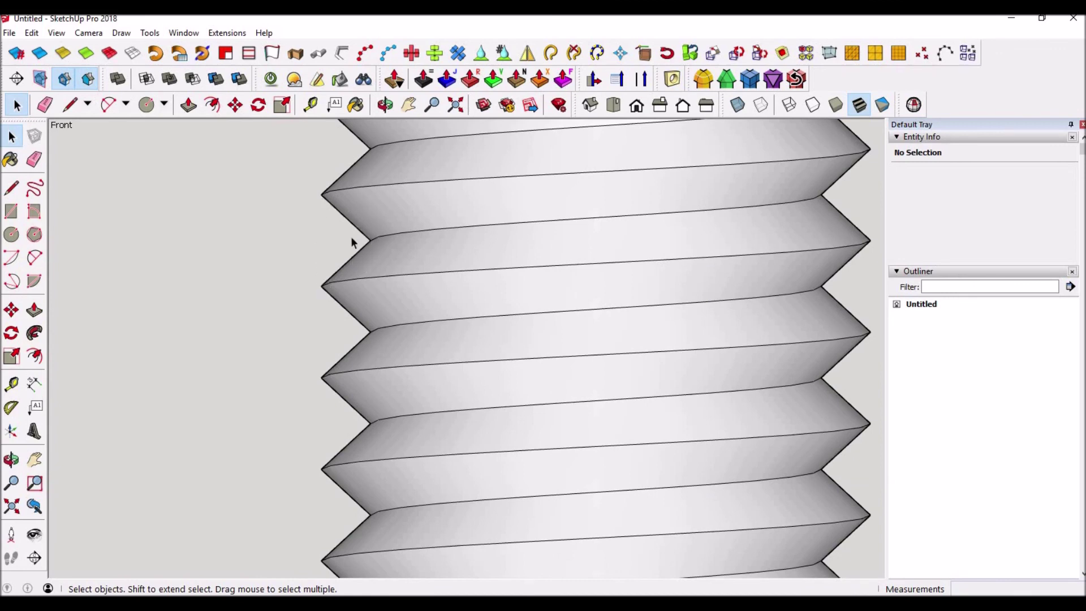
- Switch back to perspective and orbit to face the screw's bottom end
{"action": "left_click", "coordinate": [88, 32]}
{"action": "left_click", "coordinate": [126, 118]}
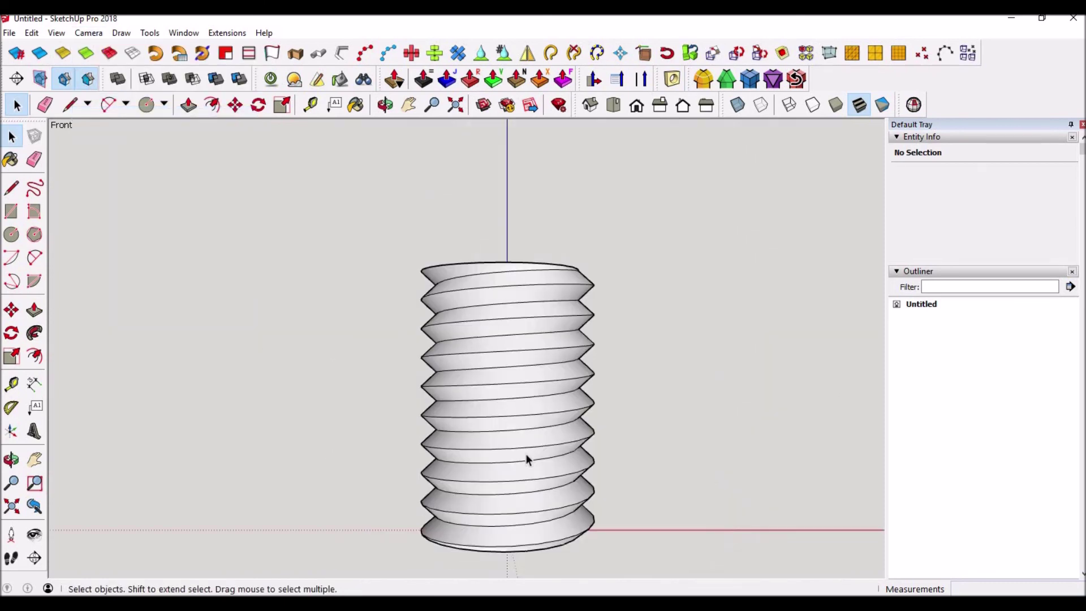
{"action": "middle_click_drag", "start_coordinate": [504, 419], "coordinate": [571, 475]}
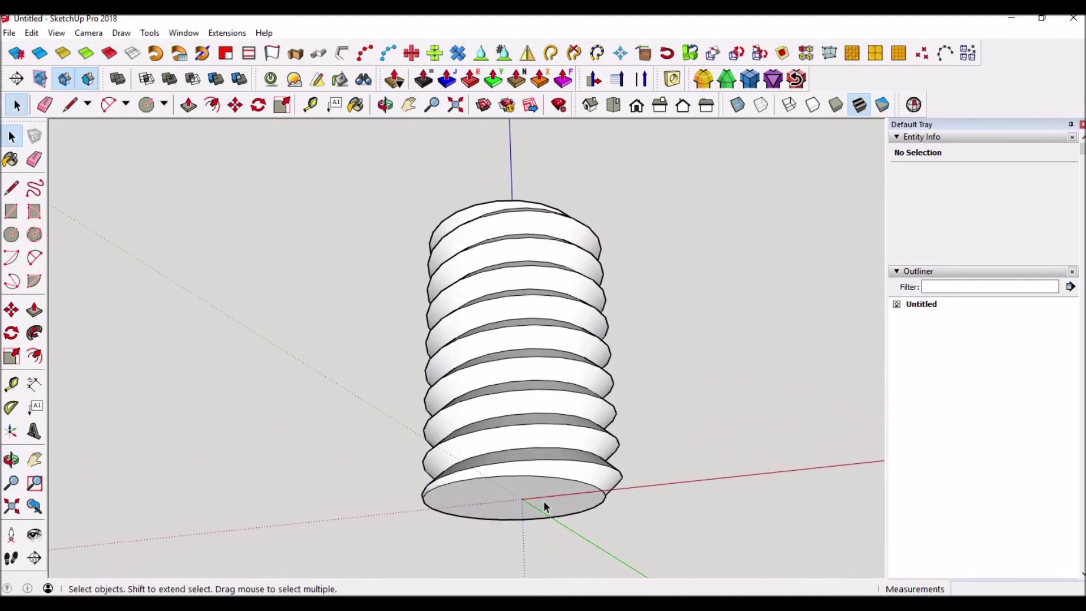
{"action": "middle_click_drag", "start_coordinate": [518, 501], "coordinate": [499, 357]}
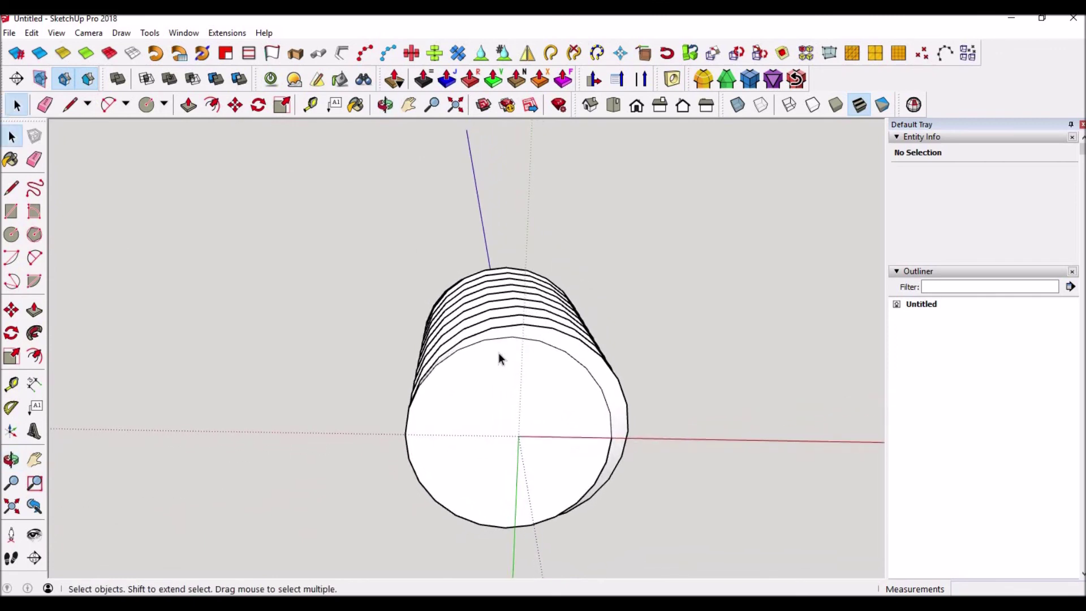
{"action": "key", "text": "c"}
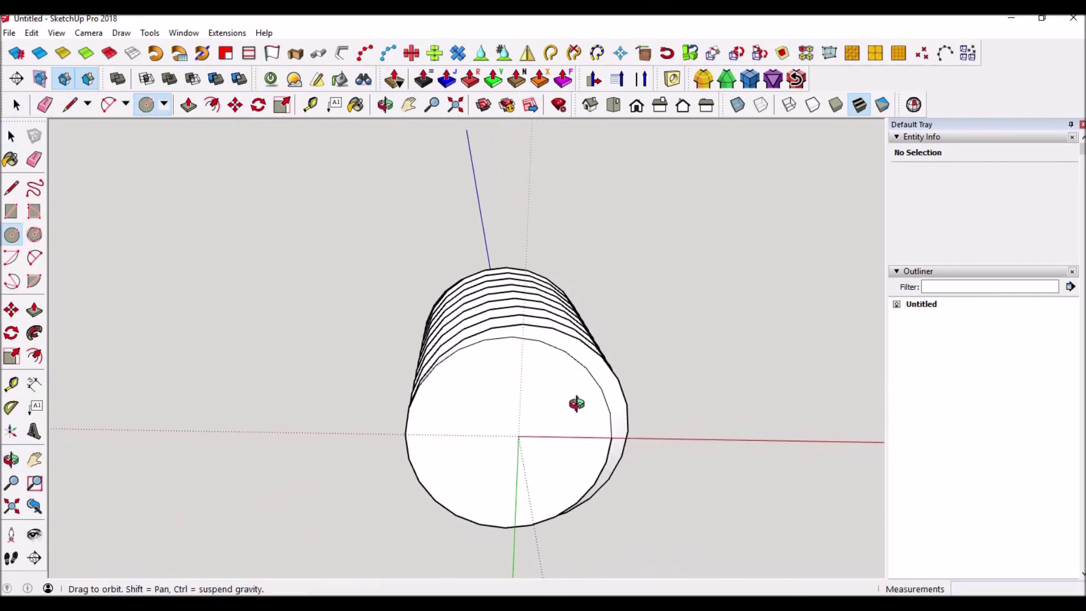
{"action": "middle_click_drag", "start_coordinate": [575, 402], "coordinate": [573, 383]}
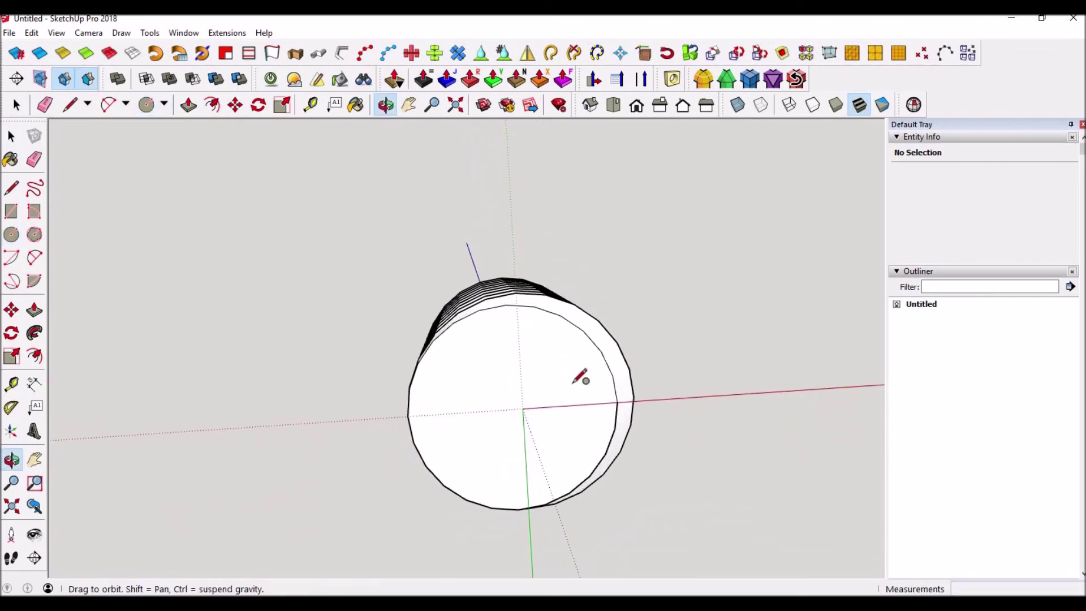
{"action": "left_click", "coordinate": [522, 408]}
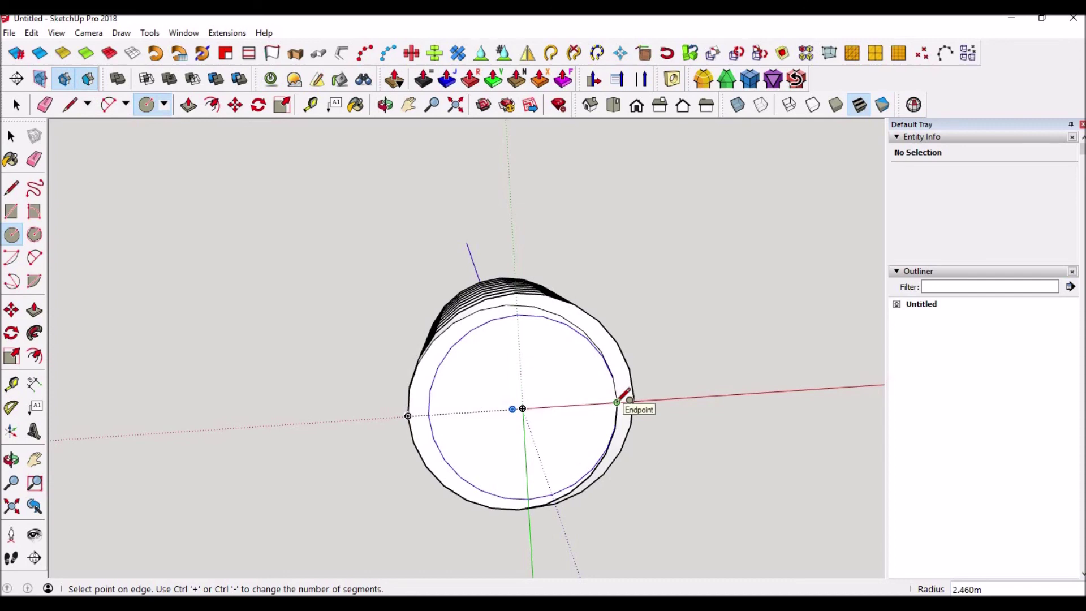
{"action": "key", "text": "space"}
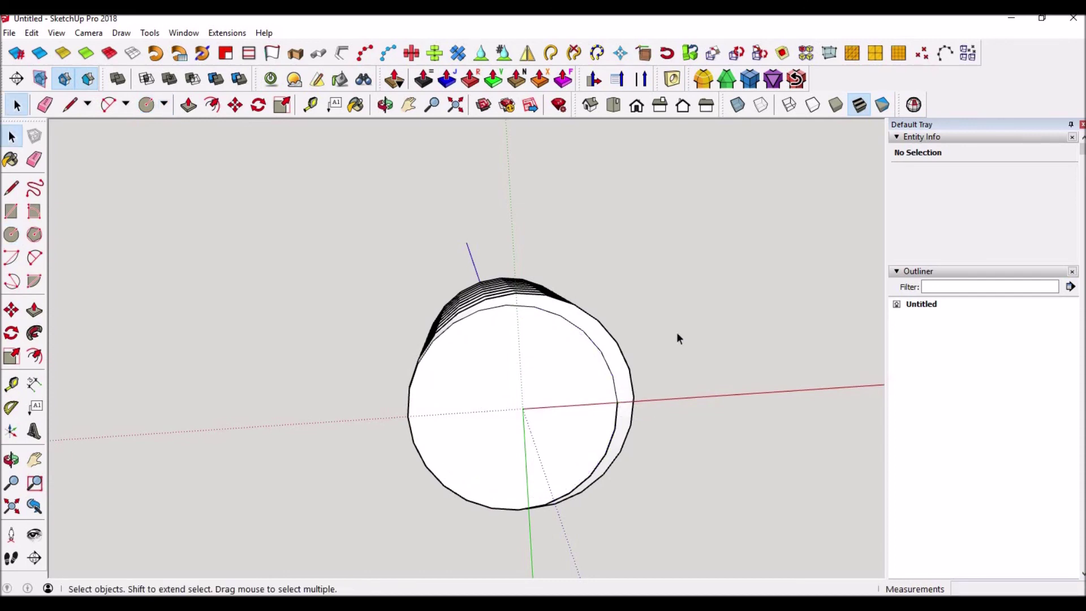
{"action": "middle_click_drag", "start_coordinate": [572, 239], "coordinate": [534, 396]}
{"action": "mouse_move", "coordinate": [545, 278]}
{"action": "middle_mouse_down"}
{"action": "mouse_move", "coordinate": [558, 461]}
{"action": "mouse_move", "coordinate": [538, 288]}
{"action": "middle_mouse_up"}
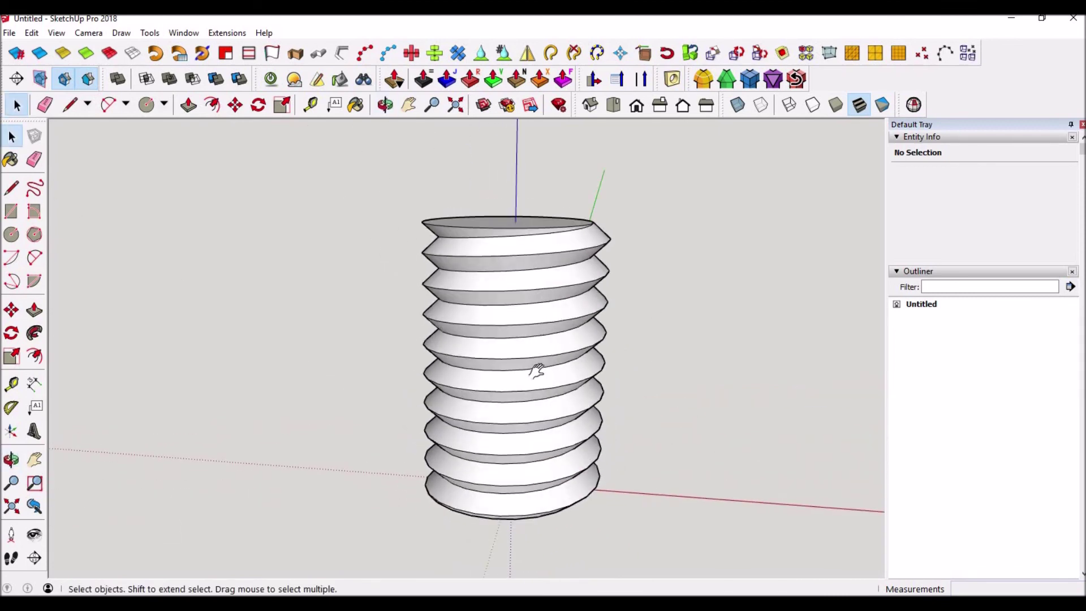
{"action": "middle_click_drag", "start_coordinate": [535, 369], "coordinate": [516, 417]}
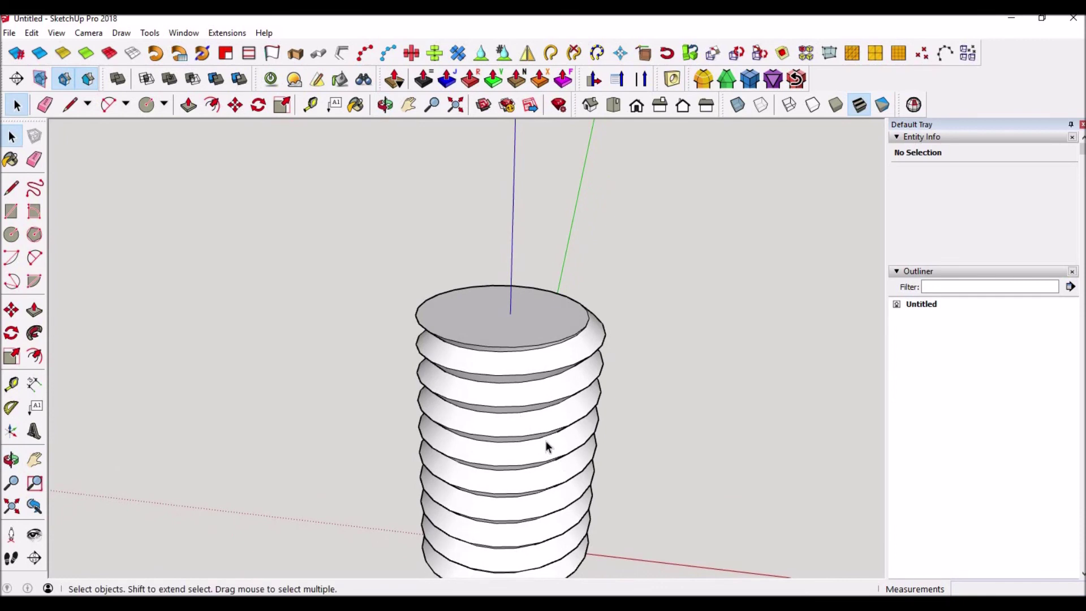
- Make the whole threaded cylinder into a group
{"action": "triple_click", "coordinate": [532, 423]}
{"action": "right_click", "coordinate": [530, 421]}
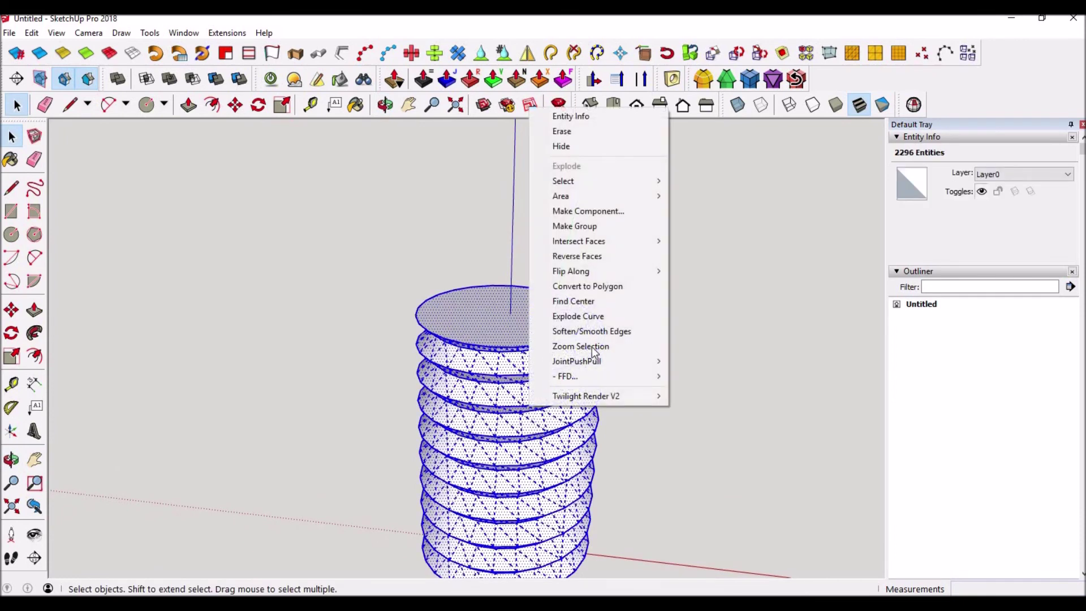
{"action": "left_click", "coordinate": [589, 227]}
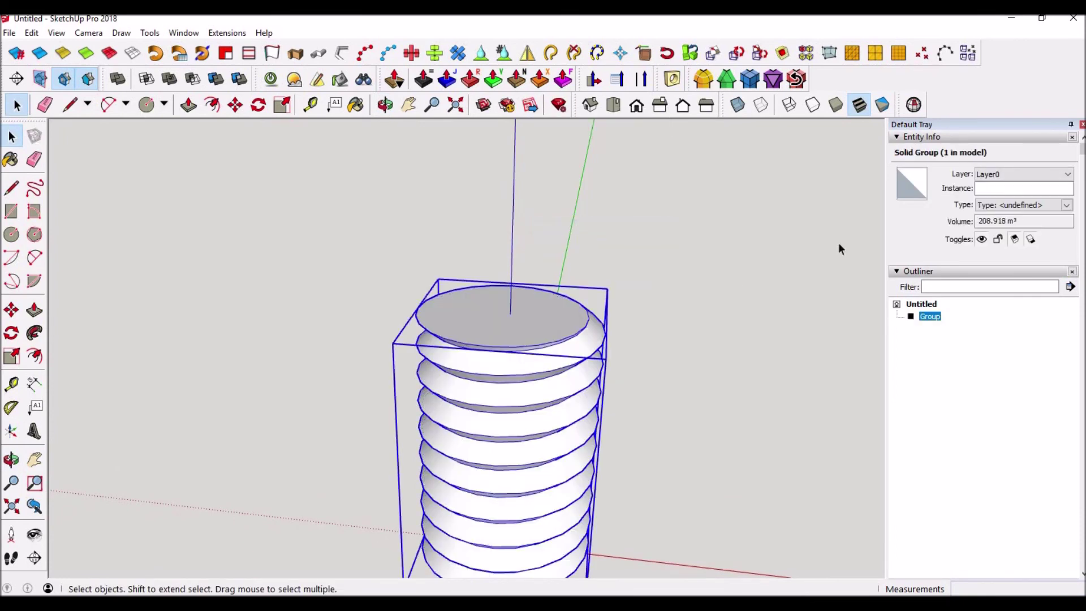
{"action": "left_click", "coordinate": [704, 321]}
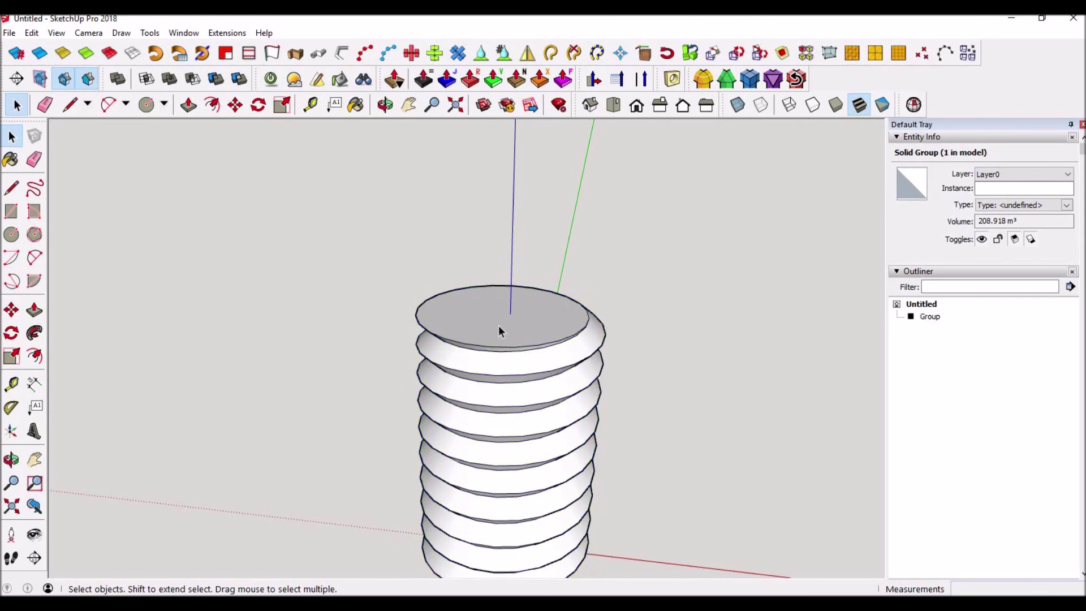
- Draw a circle of radius 3.5 centred on the thread's top face
{"action": "key", "text": "c"}
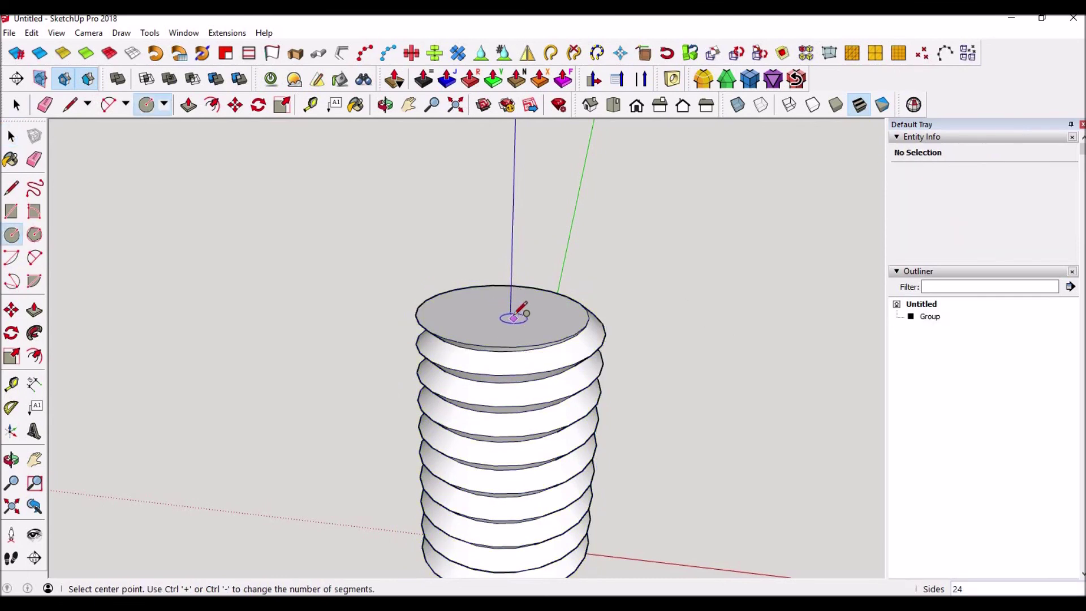
{"action": "key", "text": "t"}
{"action": "left_click", "coordinate": [513, 261]}
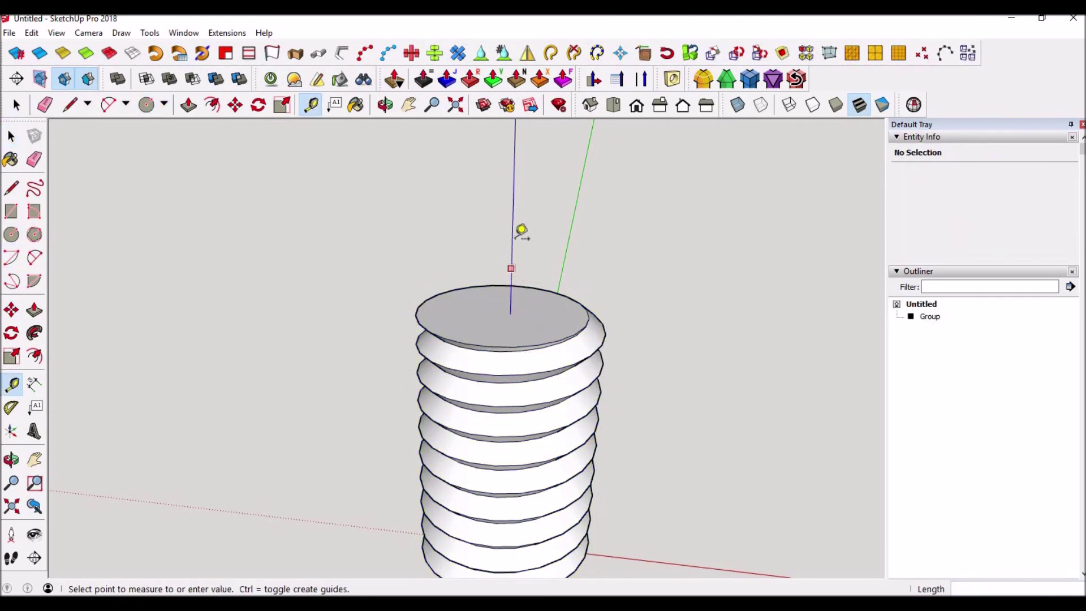
{"action": "key", "text": "Escape"}
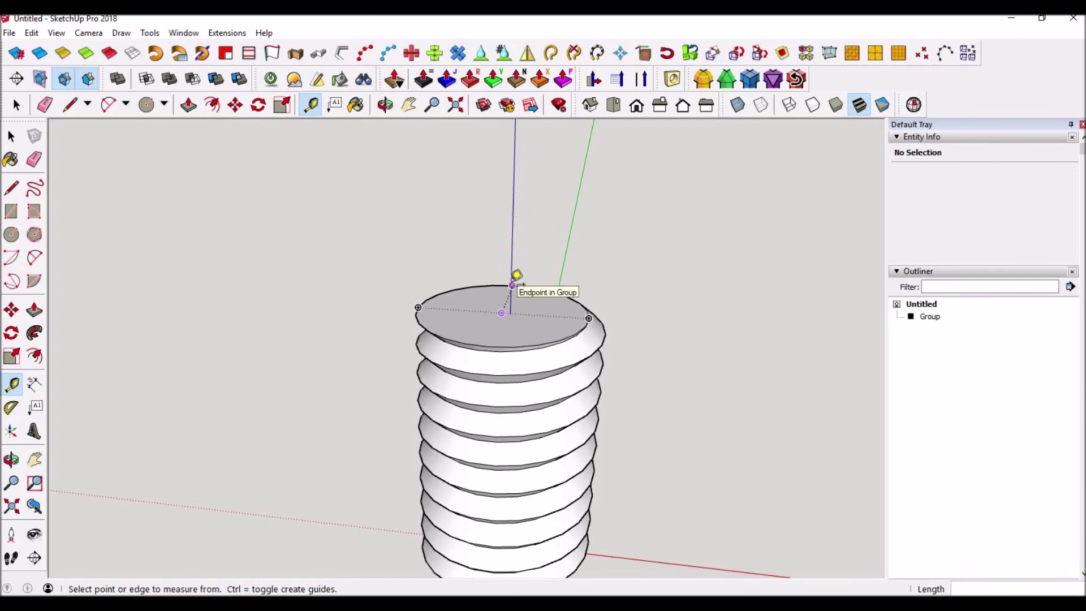
{"action": "key", "text": "c"}
{"action": "left_click", "coordinate": [510, 312]}
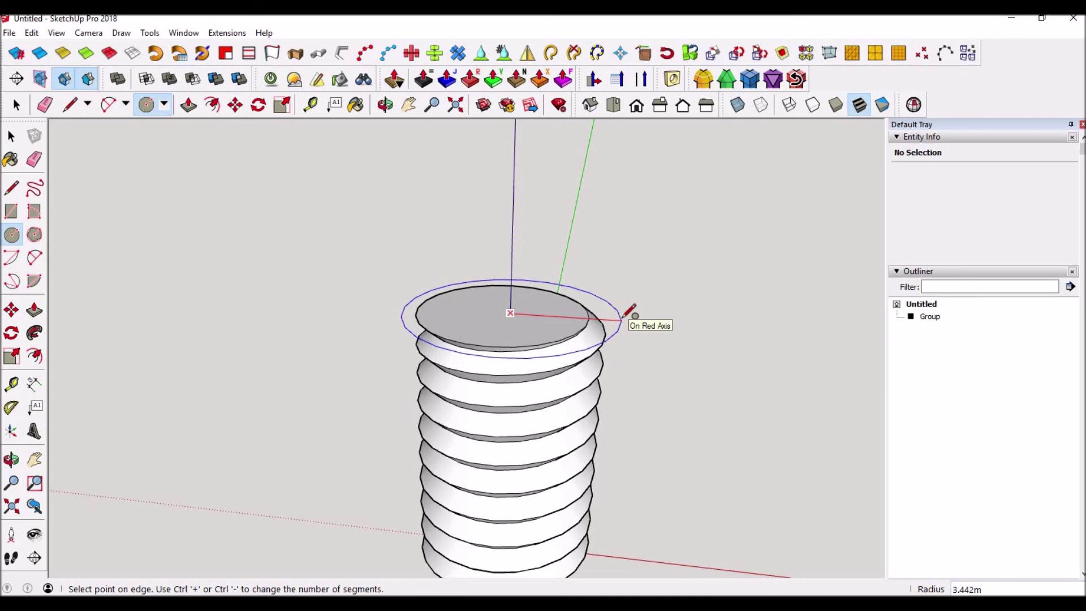
{"action": "type", "text": "3.5"}
{"action": "key", "text": "Return"}
- Push/Pull the circle up into a cap and push its underside ring down
{"action": "key", "text": "p"}
{"action": "left_click", "coordinate": [599, 323]}
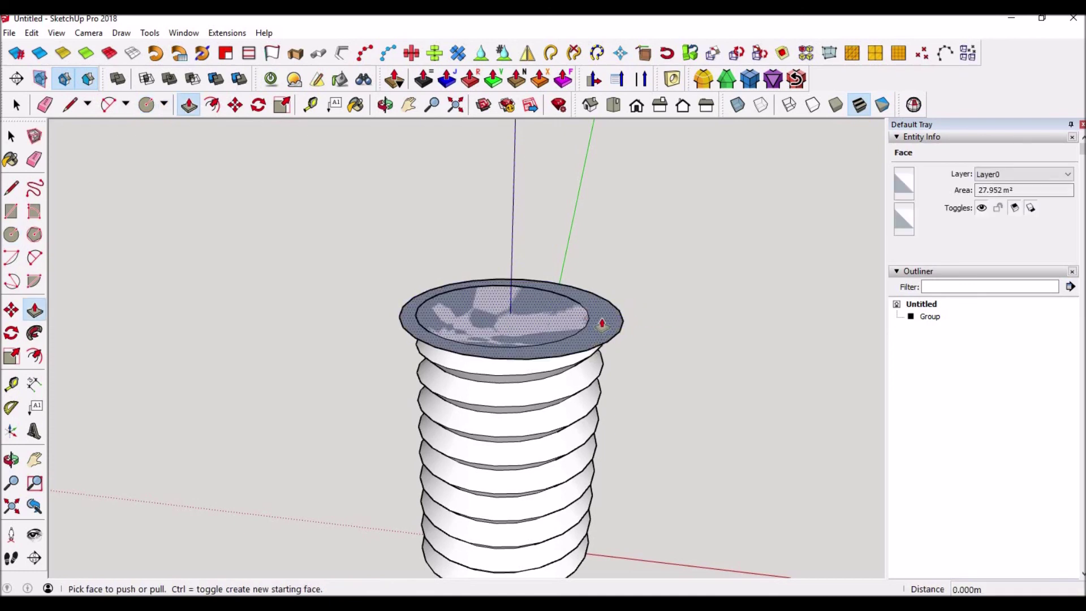
{"action": "left_click", "coordinate": [619, 366]}
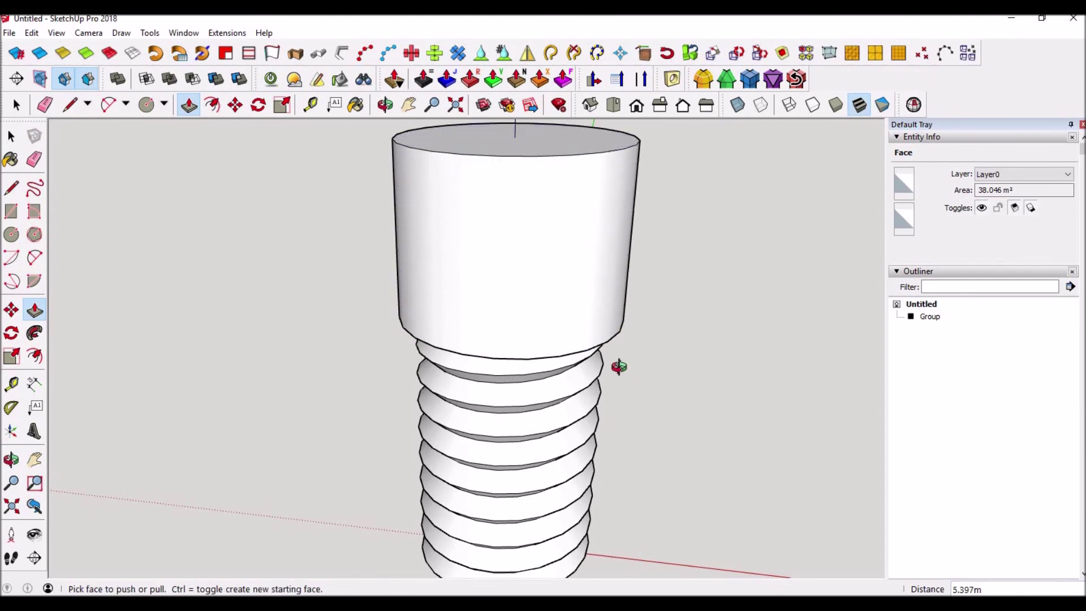
{"action": "middle_click_drag", "start_coordinate": [619, 366], "coordinate": [600, 343]}
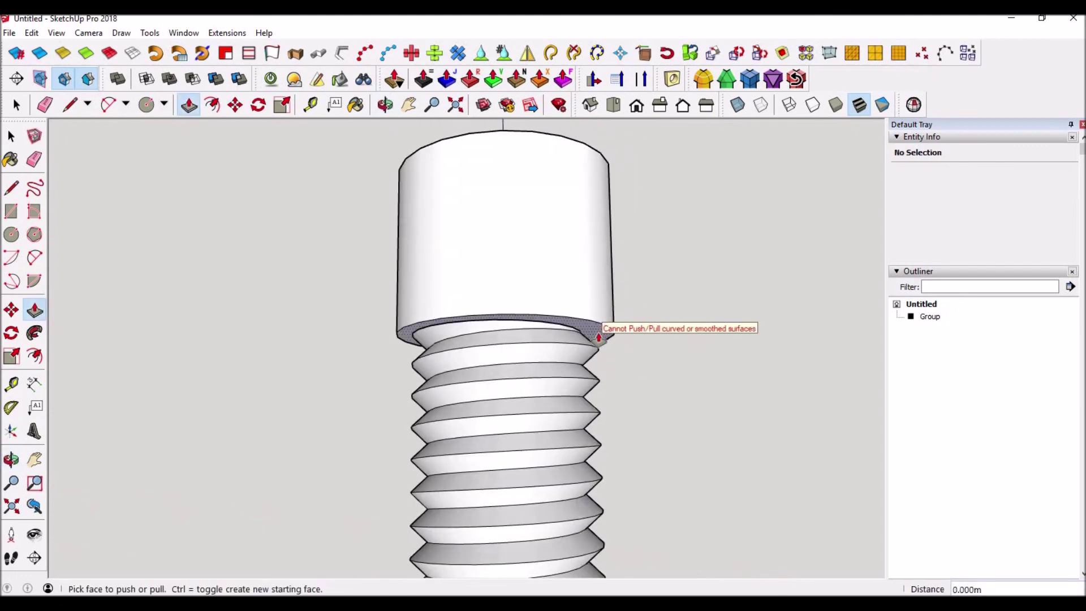
{"action": "left_click", "coordinate": [600, 340]}
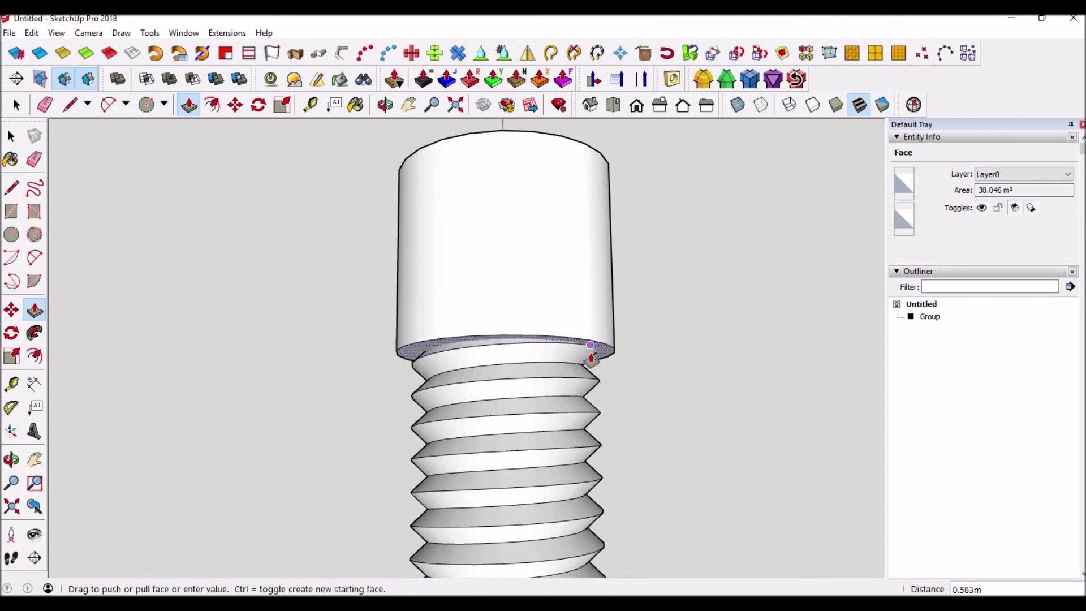
{"action": "left_click", "coordinate": [617, 358]}
- Make the cylindrical shank geometry its own group
{"action": "key", "text": "space"}
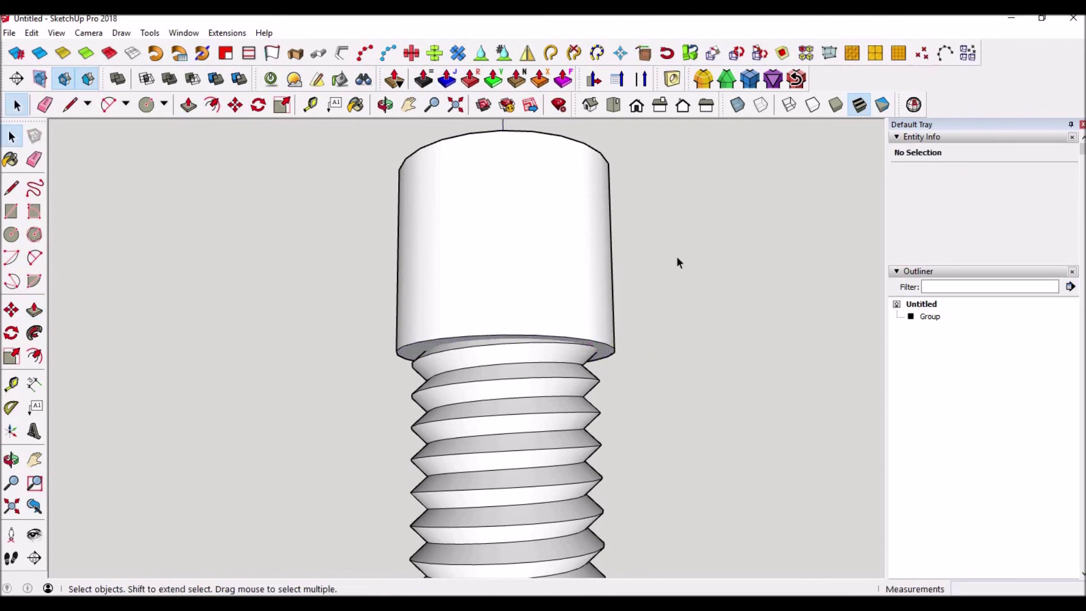
{"action": "middle_click_drag", "start_coordinate": [676, 262], "coordinate": [525, 325]}
{"action": "triple_click", "coordinate": [525, 325]}
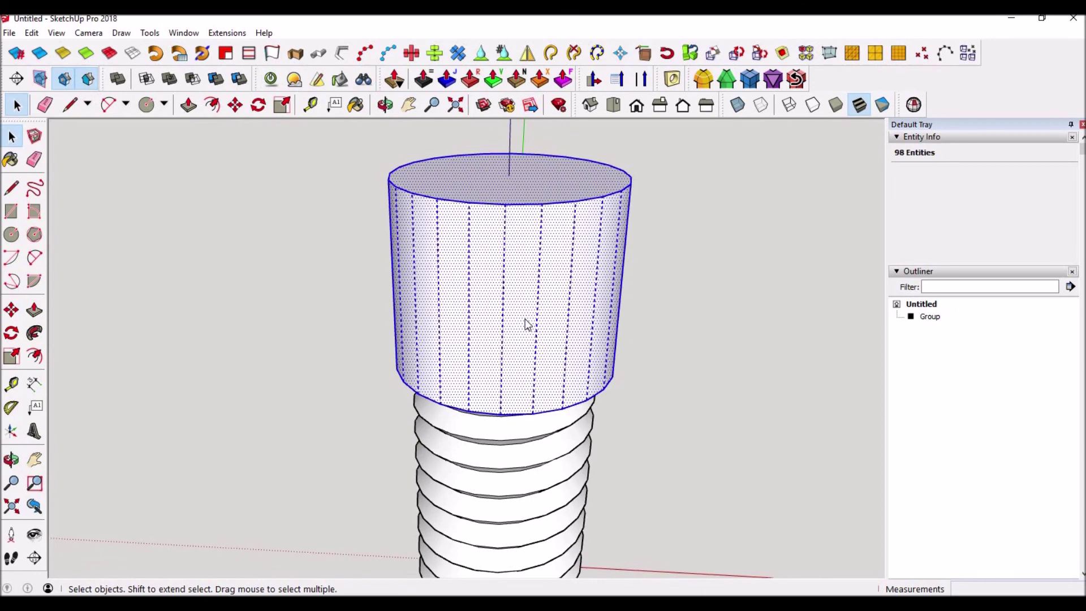
{"action": "right_click", "coordinate": [524, 318]}
{"action": "left_click", "coordinate": [595, 139]}
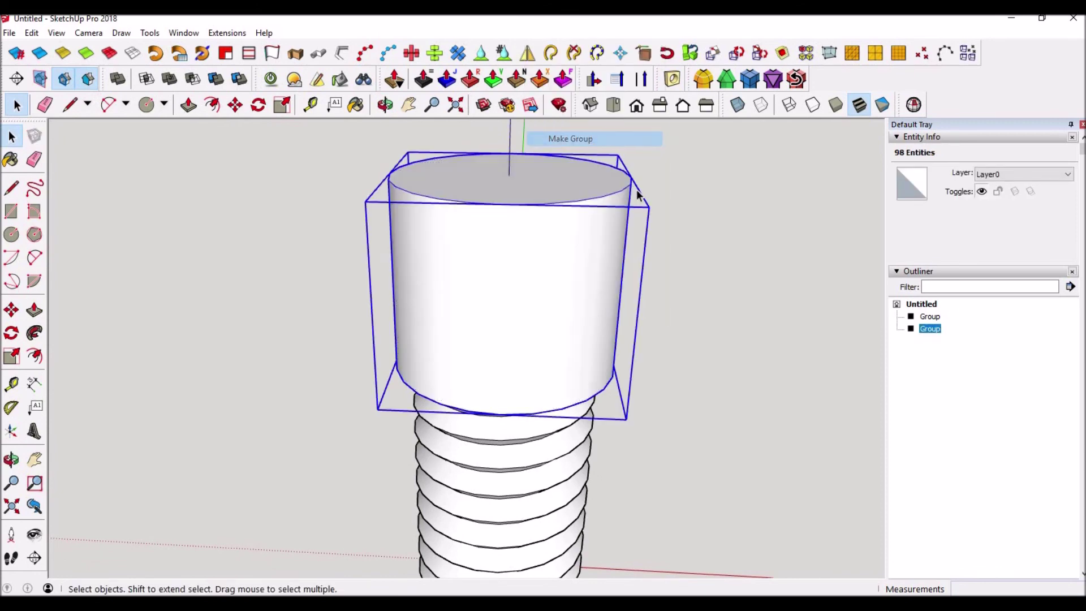
- Orbit and zoom around the bolt to view the shank's top face
{"action": "middle_click_drag", "start_coordinate": [682, 273], "coordinate": [690, 316]}
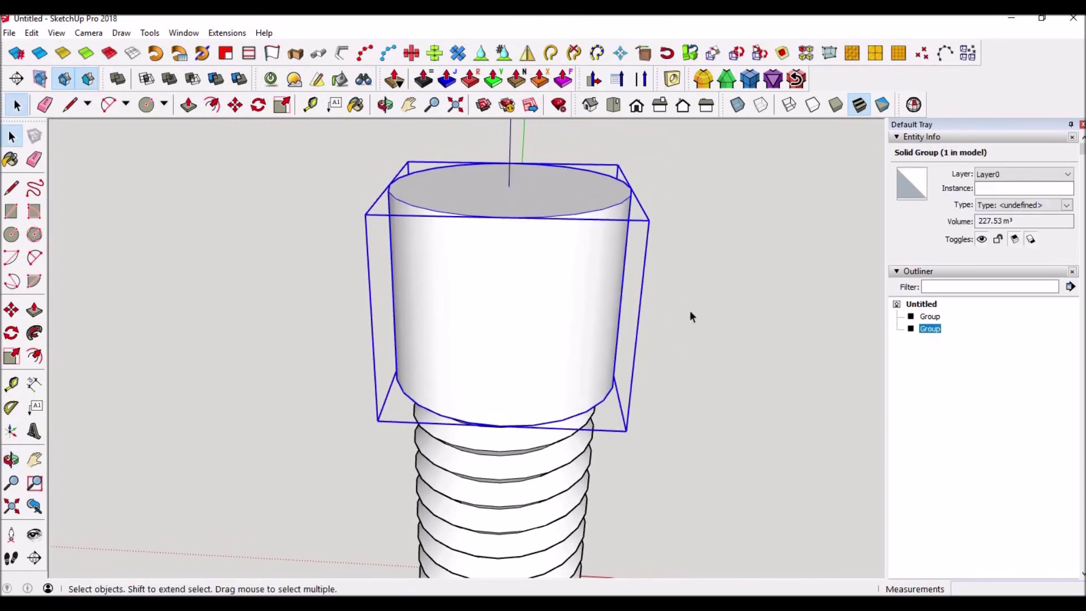
{"action": "scroll", "coordinate": [690, 316], "scroll_direction": "down", "scroll_amount": 3}
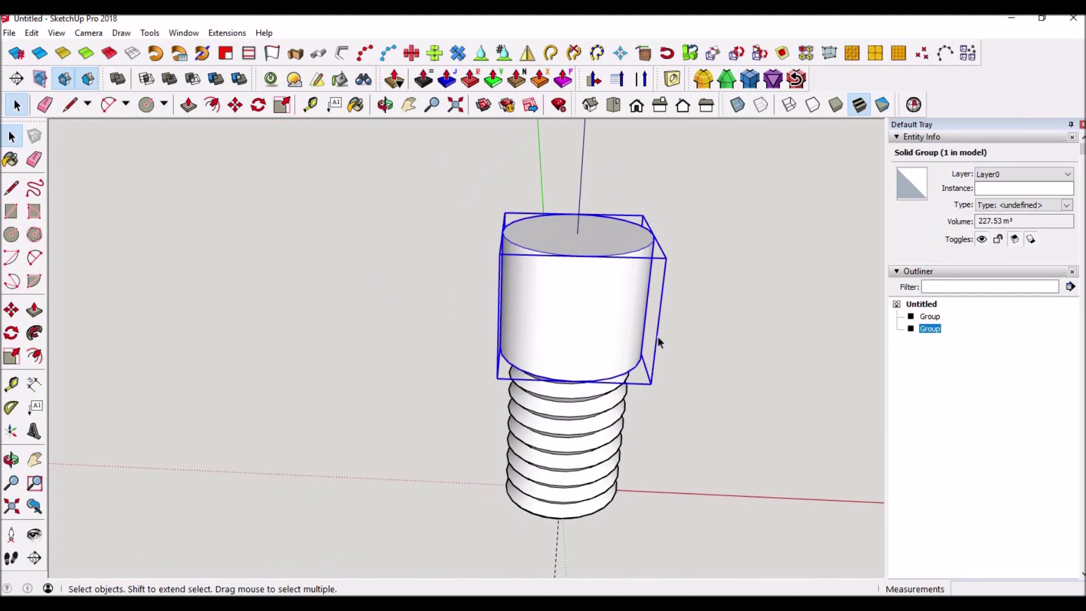
{"action": "scroll", "coordinate": [576, 260], "scroll_direction": "up", "scroll_amount": 2}
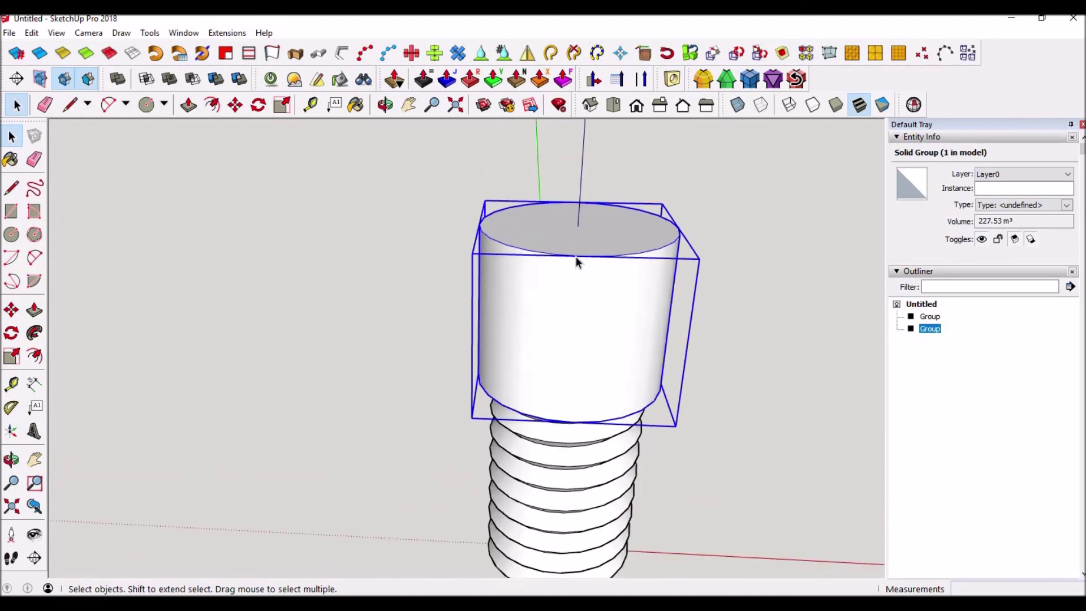
{"action": "middle_click_drag", "start_coordinate": [582, 223], "coordinate": [541, 291]}
{"action": "scroll", "coordinate": [552, 303], "scroll_direction": "up", "scroll_amount": 2}
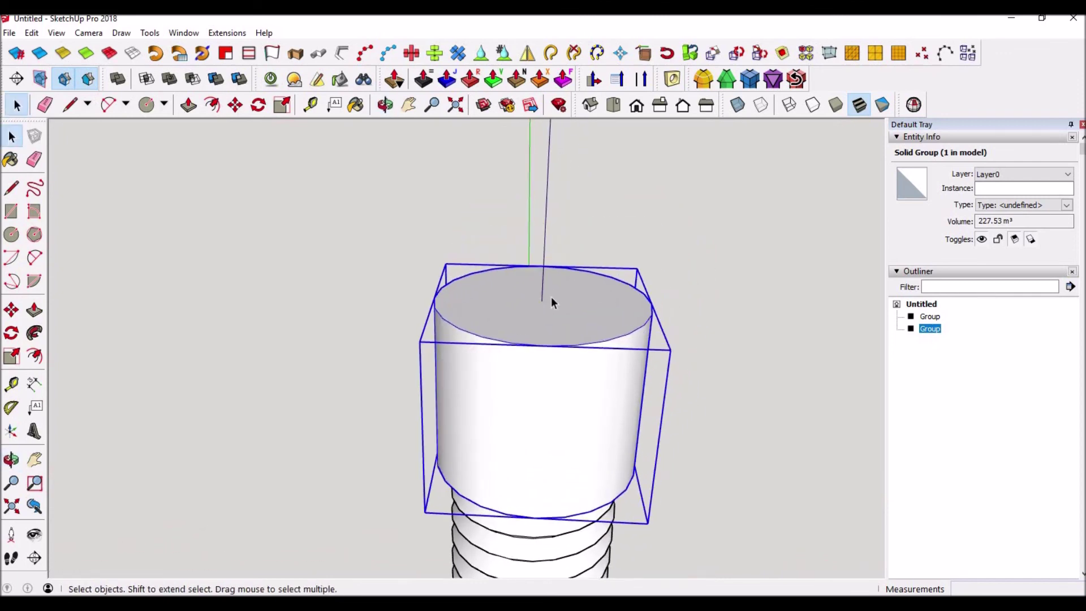
{"action": "left_click", "coordinate": [34, 235]}
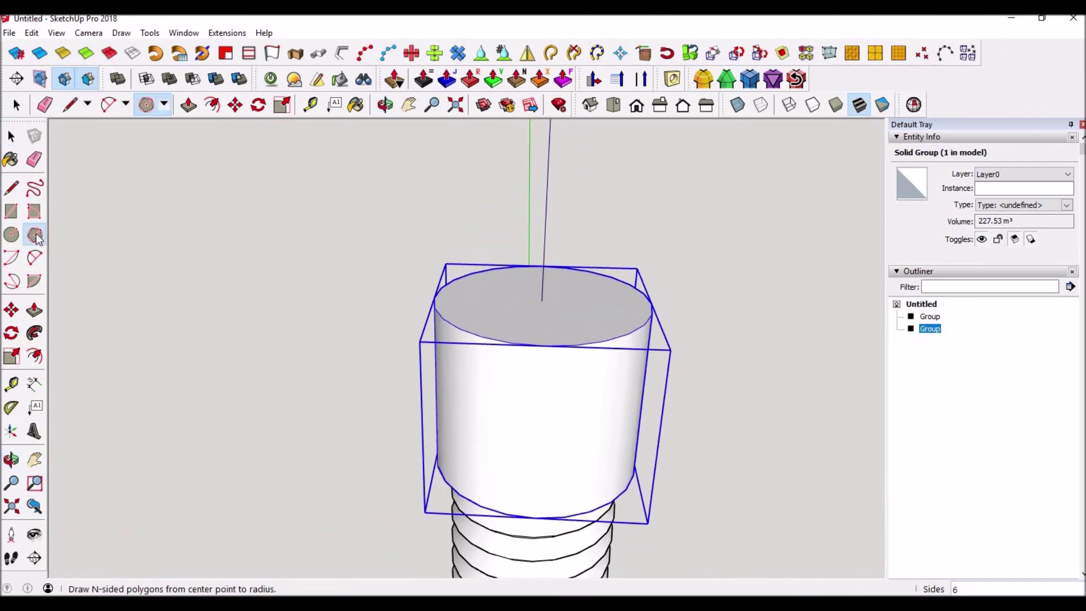
- Draw a six-sided polygon of radius 5.75 centred on the shank's top face
{"action": "middle_click_drag", "start_coordinate": [332, 308], "coordinate": [331, 407]}
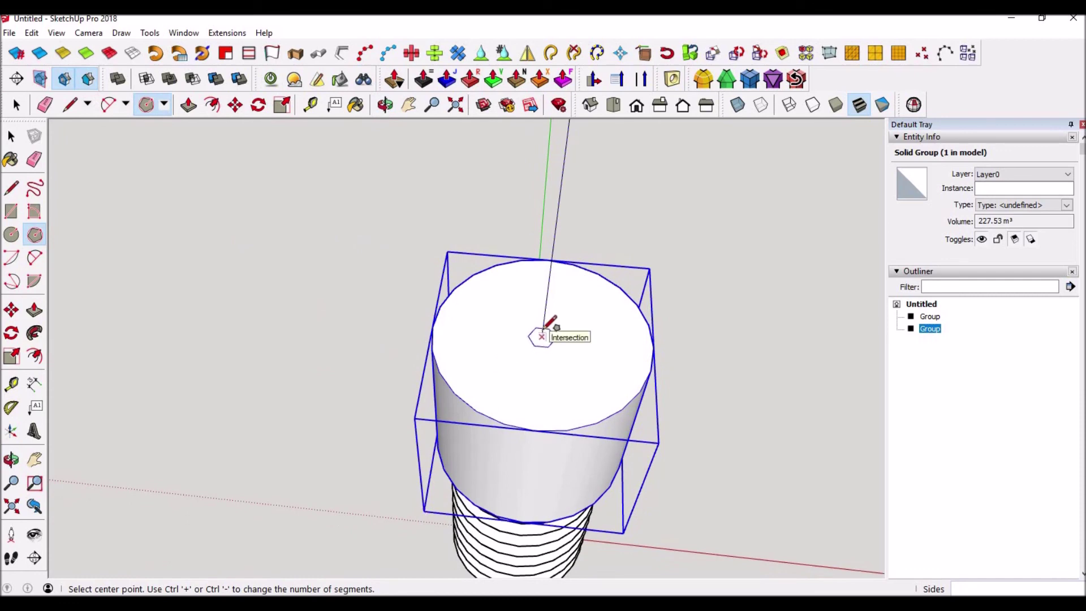
{"action": "left_click", "coordinate": [542, 336]}
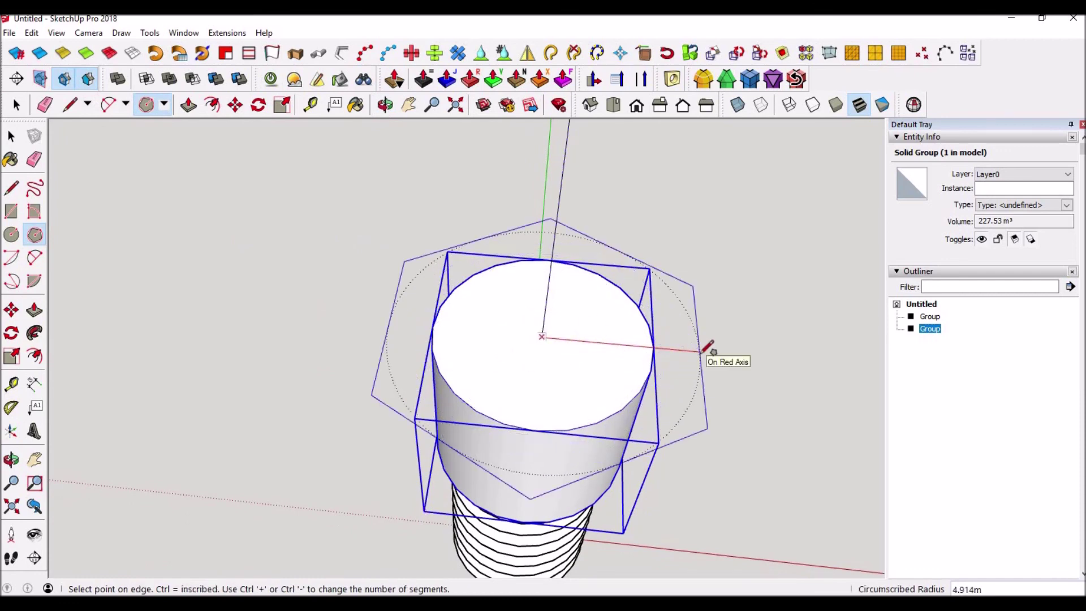
{"action": "key", "text": "ctrl"}
{"action": "key", "text": "ctrl"}
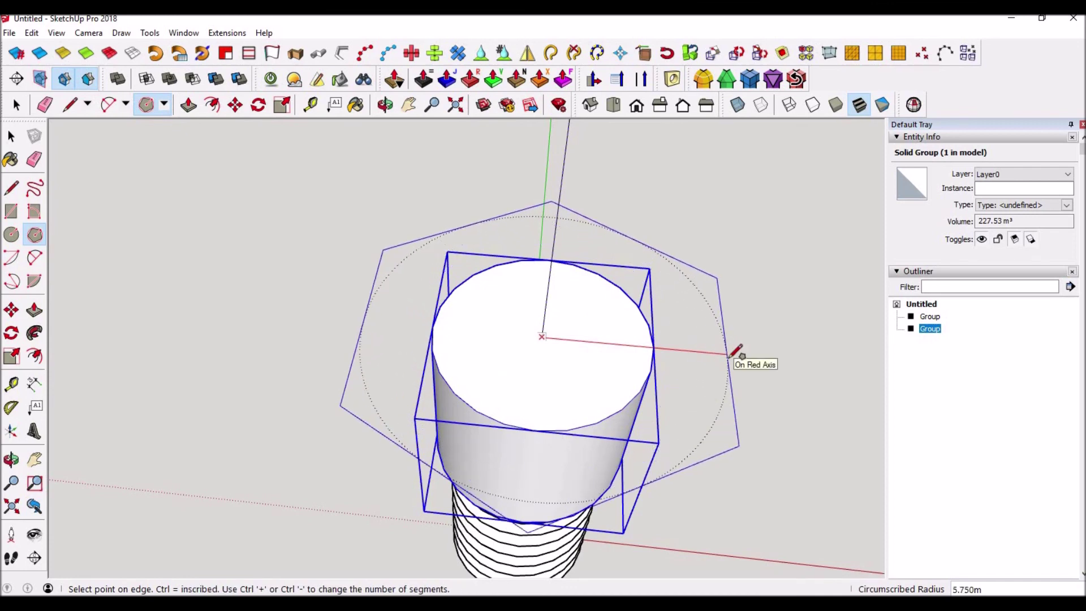
{"action": "type", "text": "5.7"}
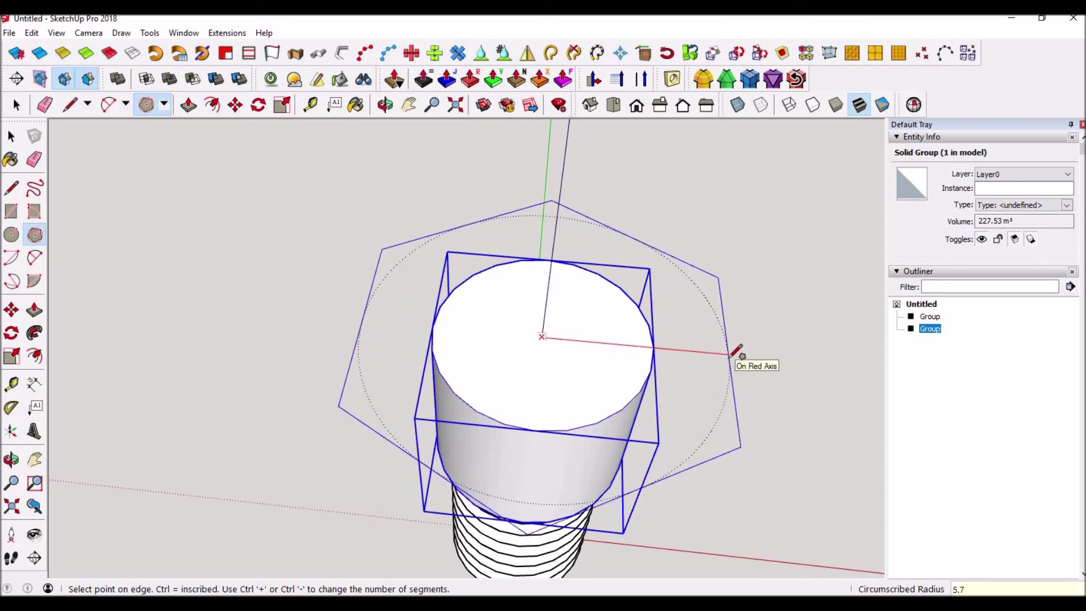
{"action": "type", "text": "5"}
{"action": "key", "text": "Return"}
- Push/Pull the hexagon up 3 to form the bolt head
{"action": "key", "text": "space"}
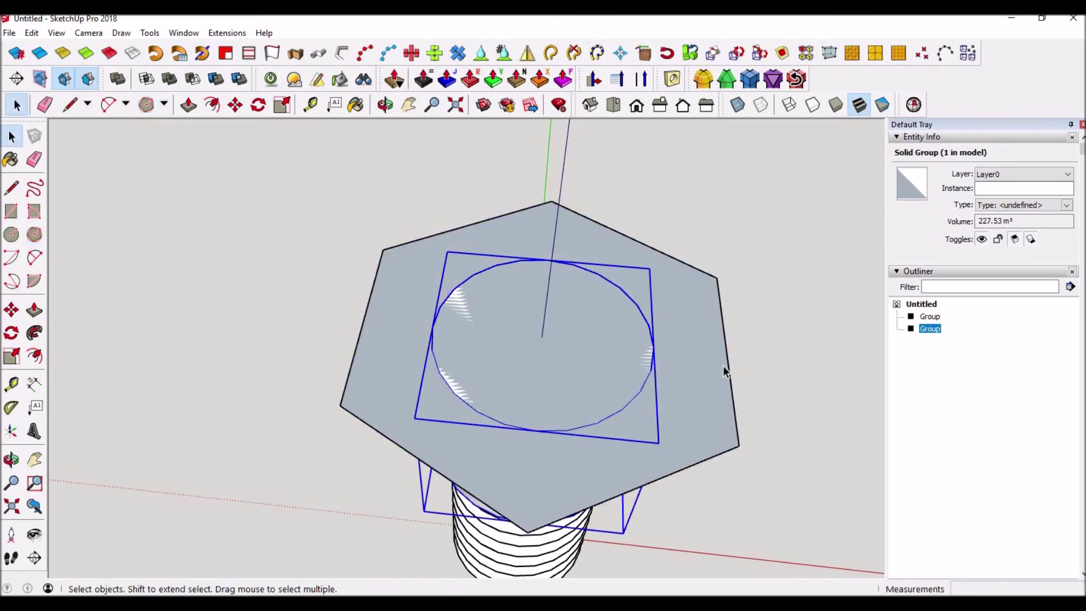
{"action": "key", "text": "p"}
{"action": "left_click", "coordinate": [684, 409]}
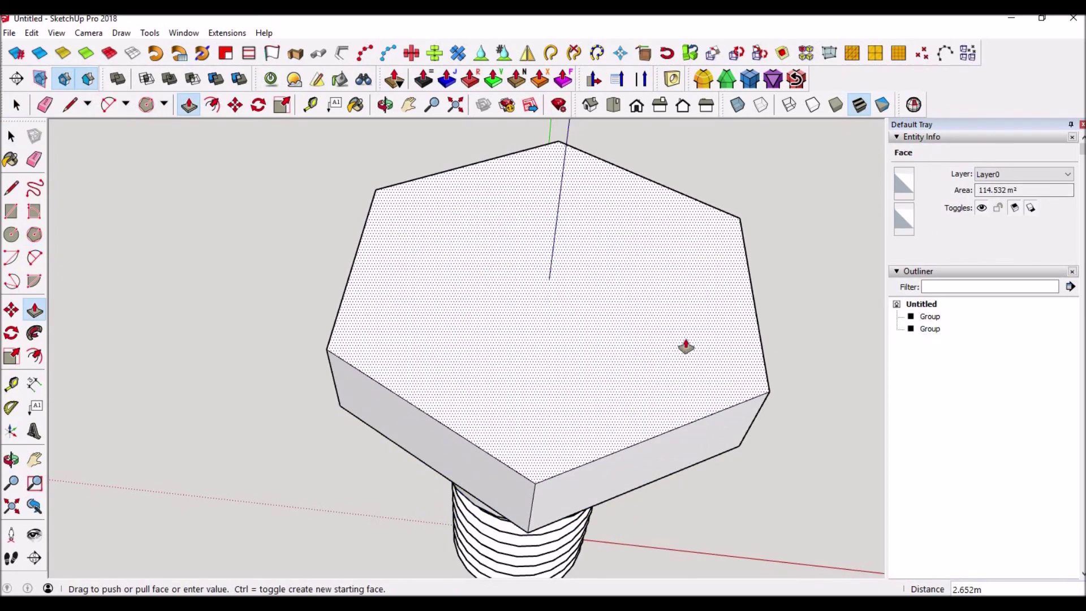
{"action": "left_click", "coordinate": [686, 347]}
{"action": "left_click", "coordinate": [686, 347]}
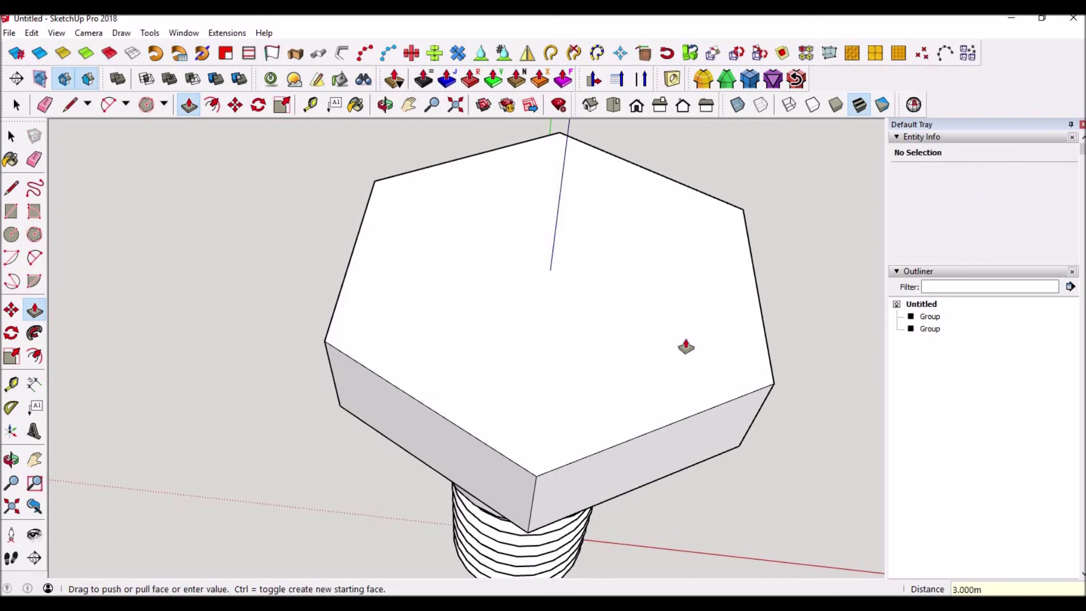
{"action": "key", "text": "space"}
{"action": "scroll", "coordinate": [723, 486], "scroll_direction": "down", "scroll_amount": 3}
{"action": "middle_click_drag", "start_coordinate": [722, 500], "coordinate": [676, 433]}
{"action": "scroll", "coordinate": [711, 483], "scroll_direction": "down", "scroll_amount": 2}
{"action": "scroll", "coordinate": [709, 482], "scroll_direction": "down", "scroll_amount": 2}
{"action": "middle_click_drag", "start_coordinate": [709, 482], "coordinate": [588, 421]}
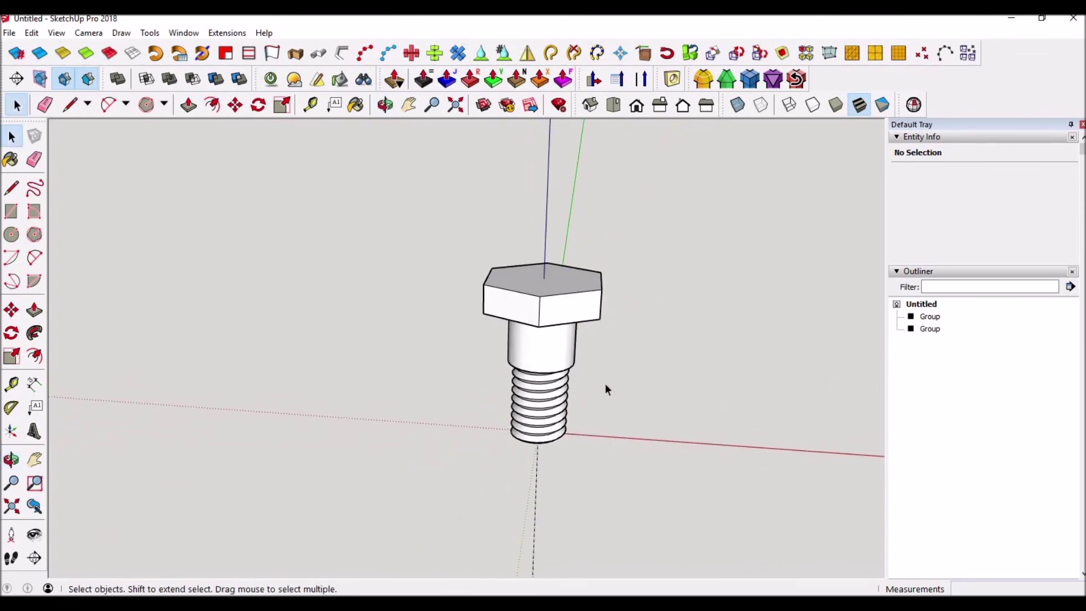
{"action": "middle_click_drag", "start_coordinate": [424, 367], "coordinate": [525, 490]}
{"action": "middle_click_drag", "start_coordinate": [499, 387], "coordinate": [552, 444]}
{"action": "scroll", "coordinate": [531, 395], "scroll_direction": "up", "scroll_amount": 5}
{"action": "scroll", "coordinate": [548, 338], "scroll_direction": "down", "scroll_amount": 3}
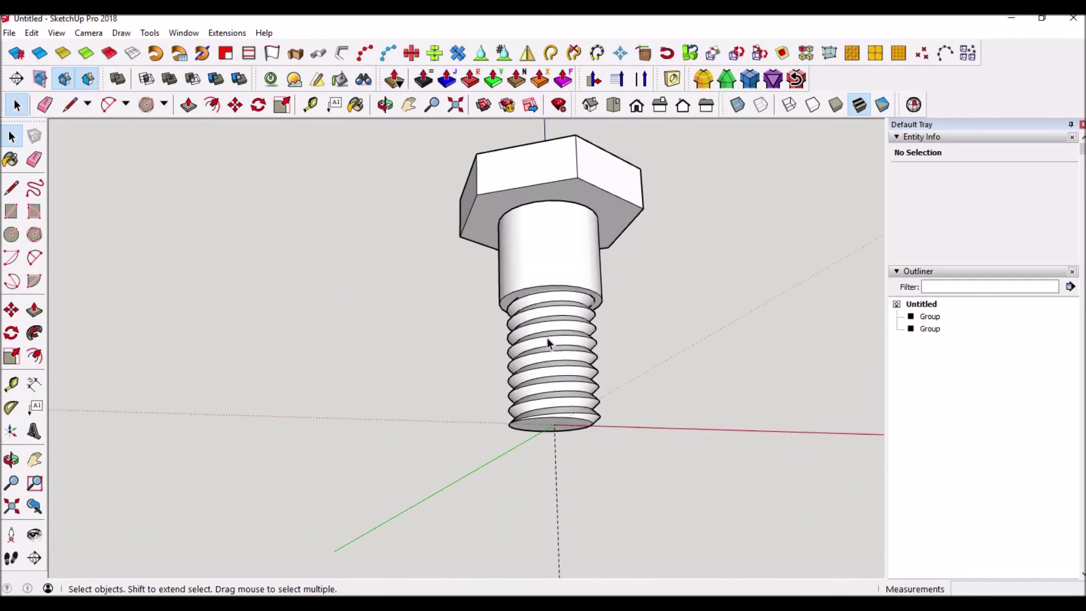
{"action": "scroll", "coordinate": [547, 338], "scroll_direction": "down", "scroll_amount": 3}
{"action": "middle_click_drag", "start_coordinate": [621, 310], "coordinate": [554, 364]}
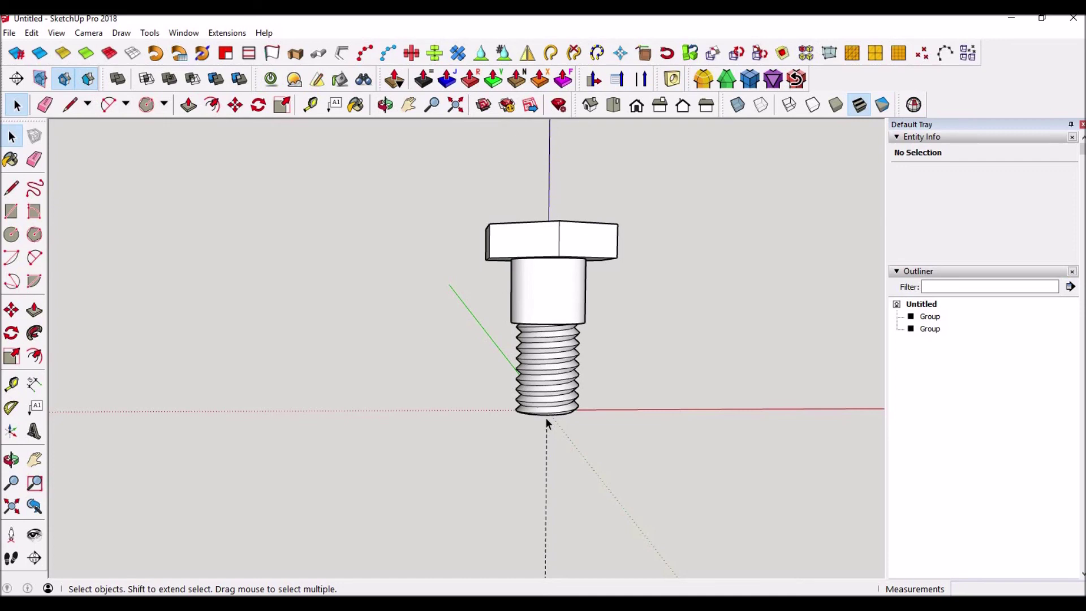
{"action": "mouse_move", "coordinate": [666, 290]}
{"action": "middle_mouse_down"}
{"action": "mouse_move", "coordinate": [577, 347]}
{"action": "mouse_move", "coordinate": [674, 293]}
{"action": "middle_mouse_up"}
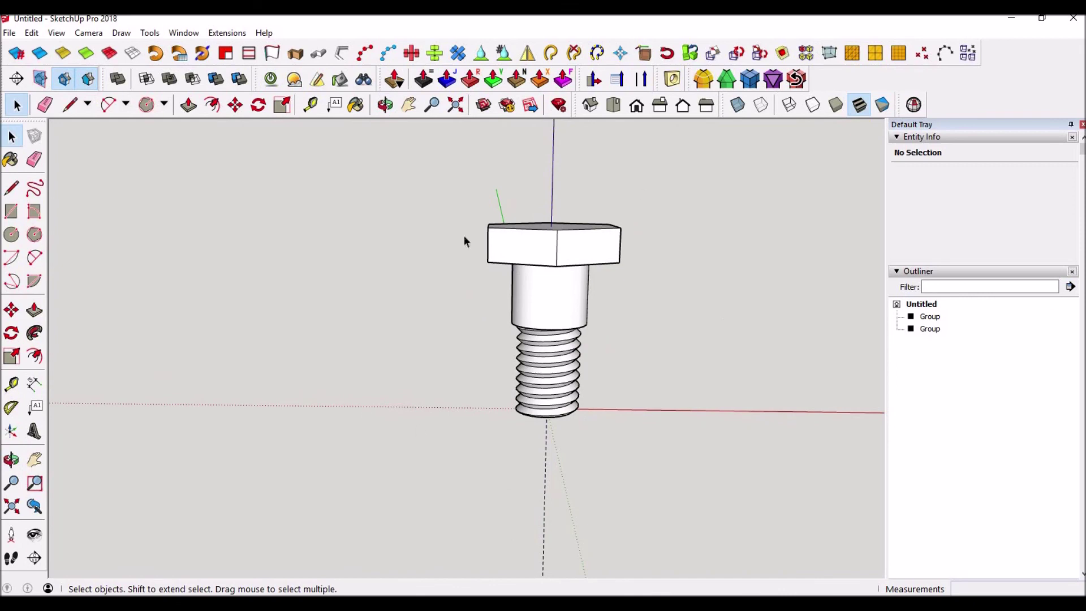